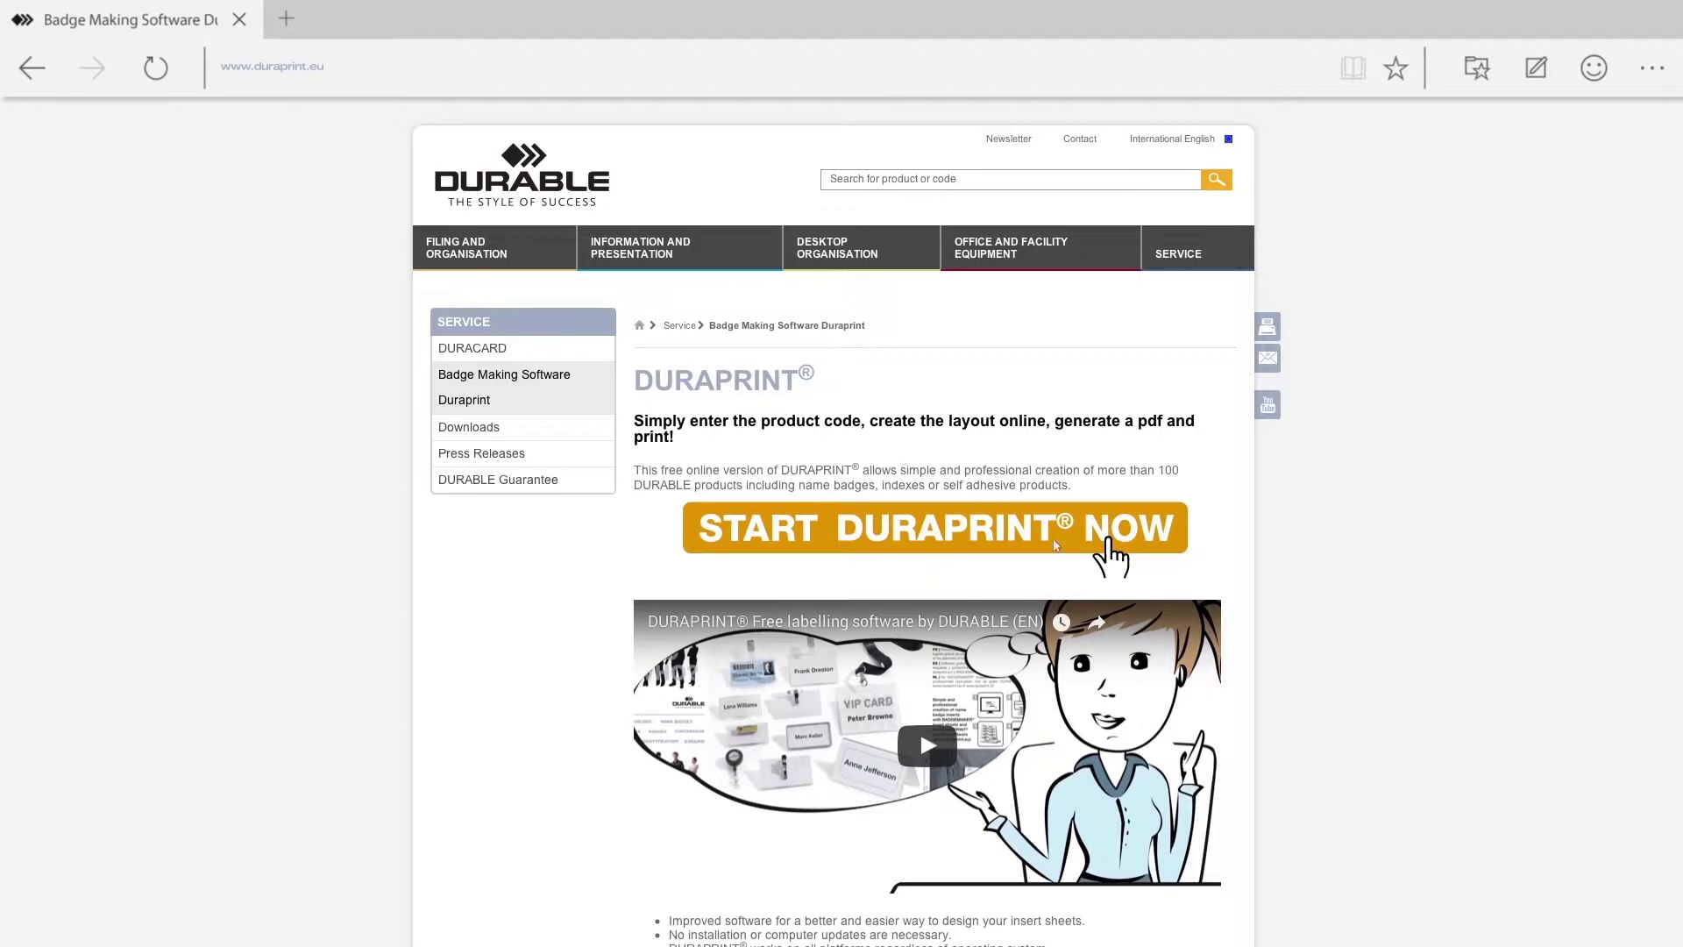
# Start the Duraprint online editor and select the Identification card product 8914, 8915 from the Duracard, Cards category.
pyautogui.click(1057, 545)
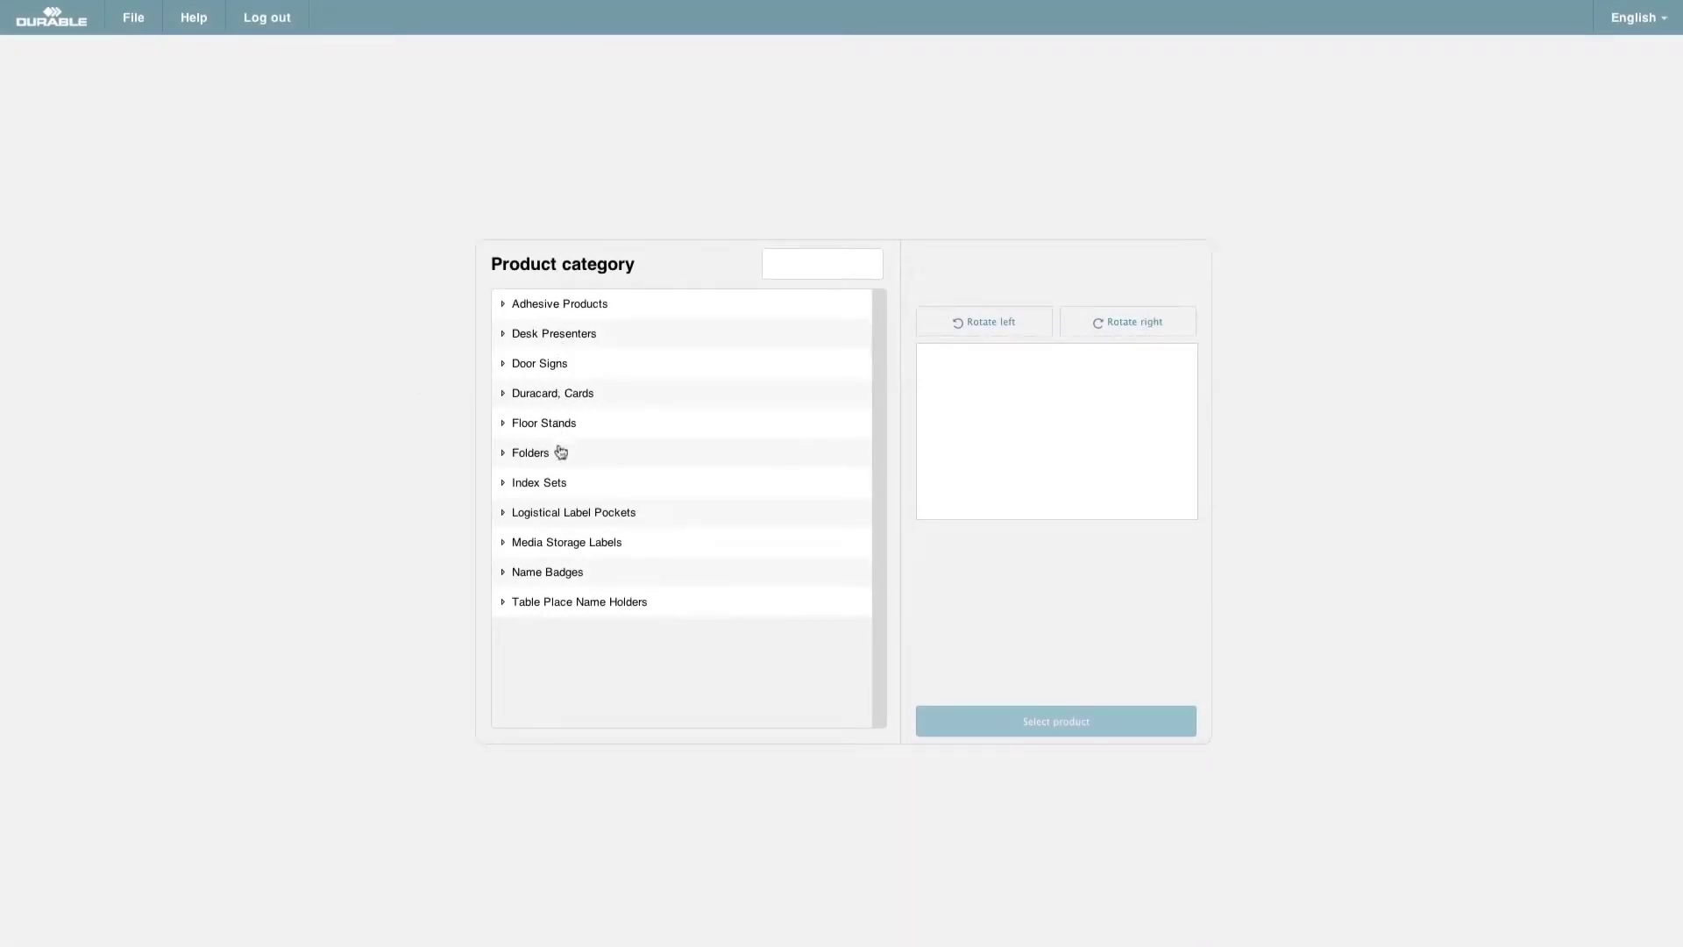
pyautogui.click(553, 397)
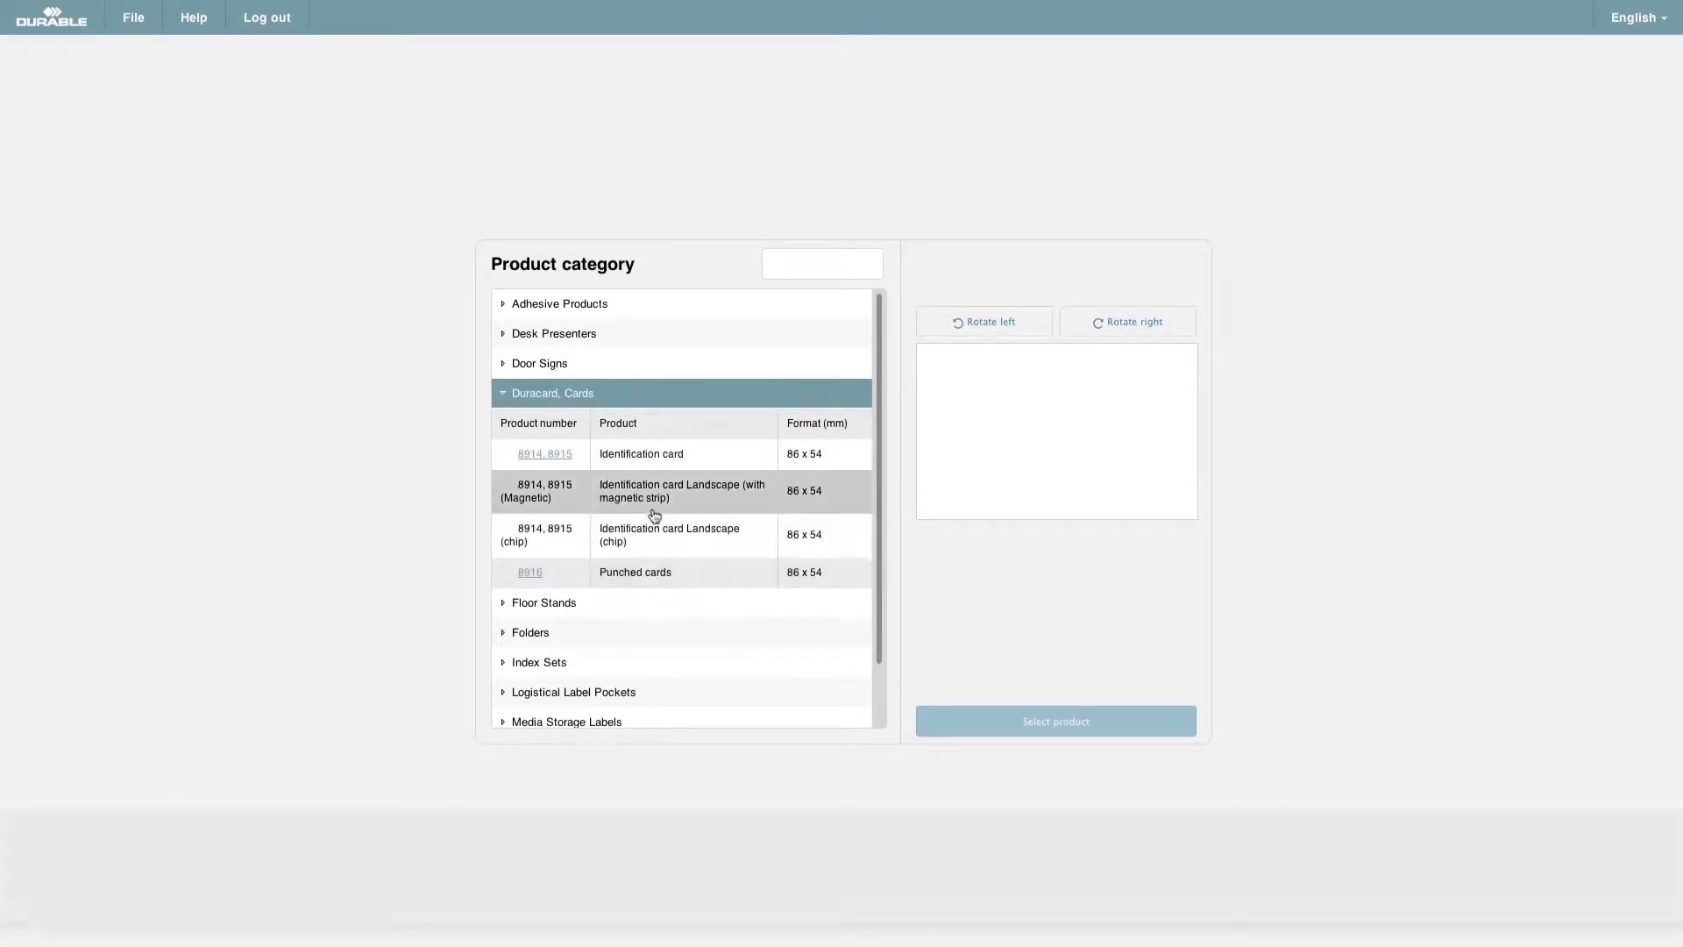
pyautogui.click(650, 463)
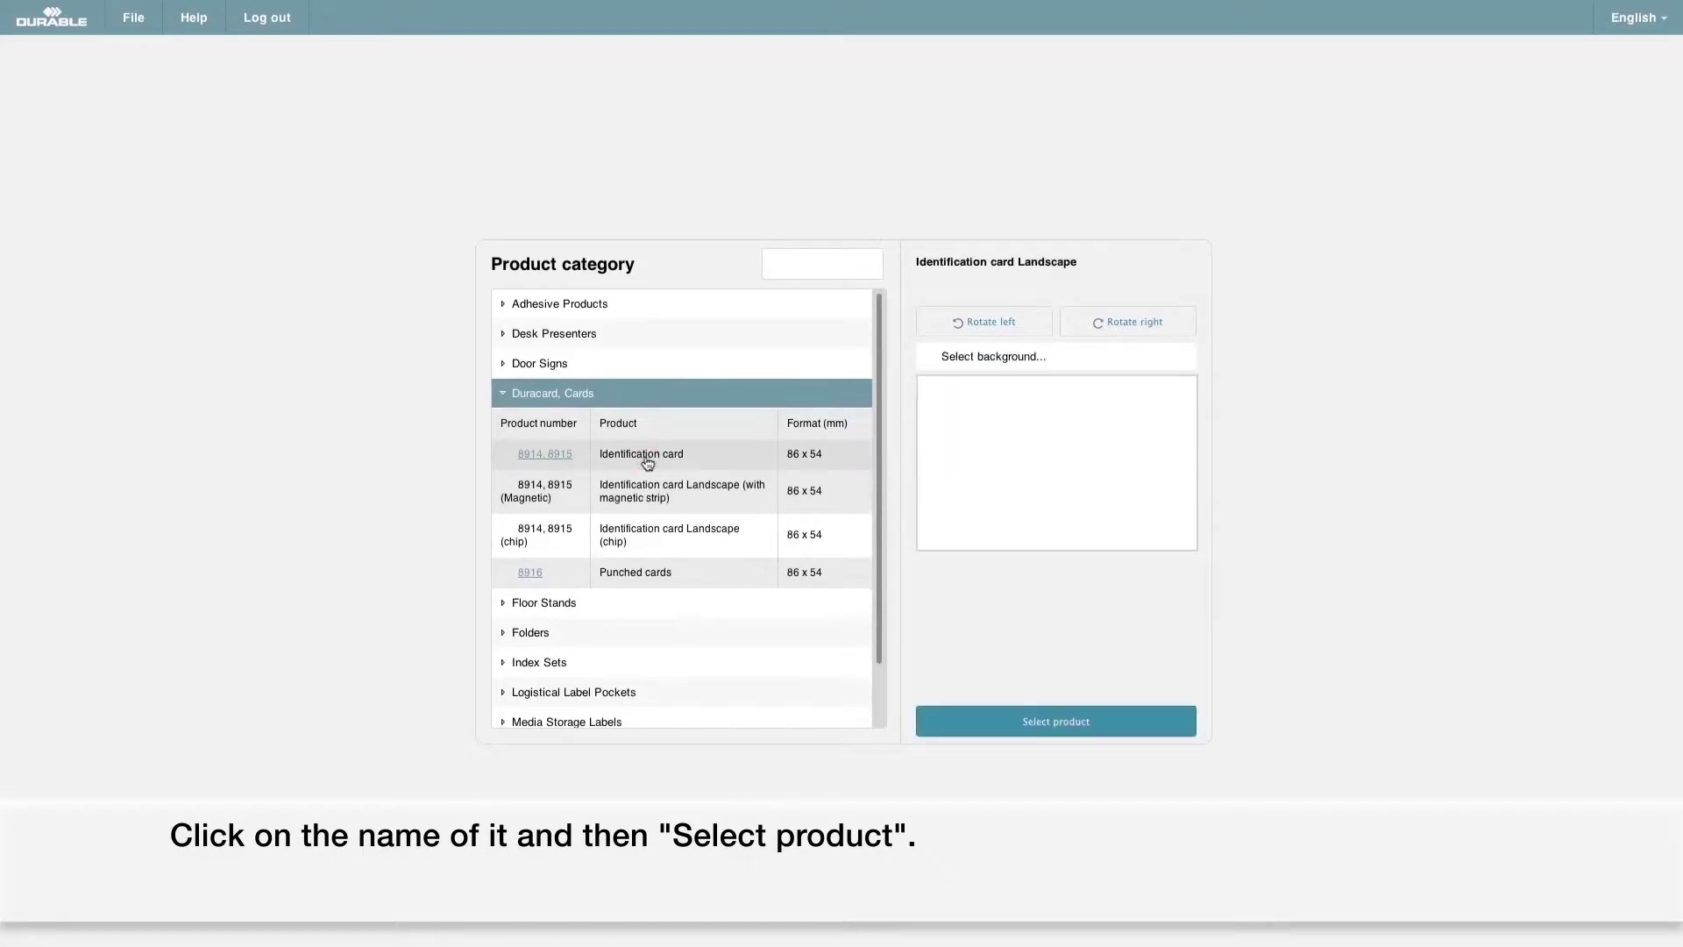
pyautogui.click(1072, 727)
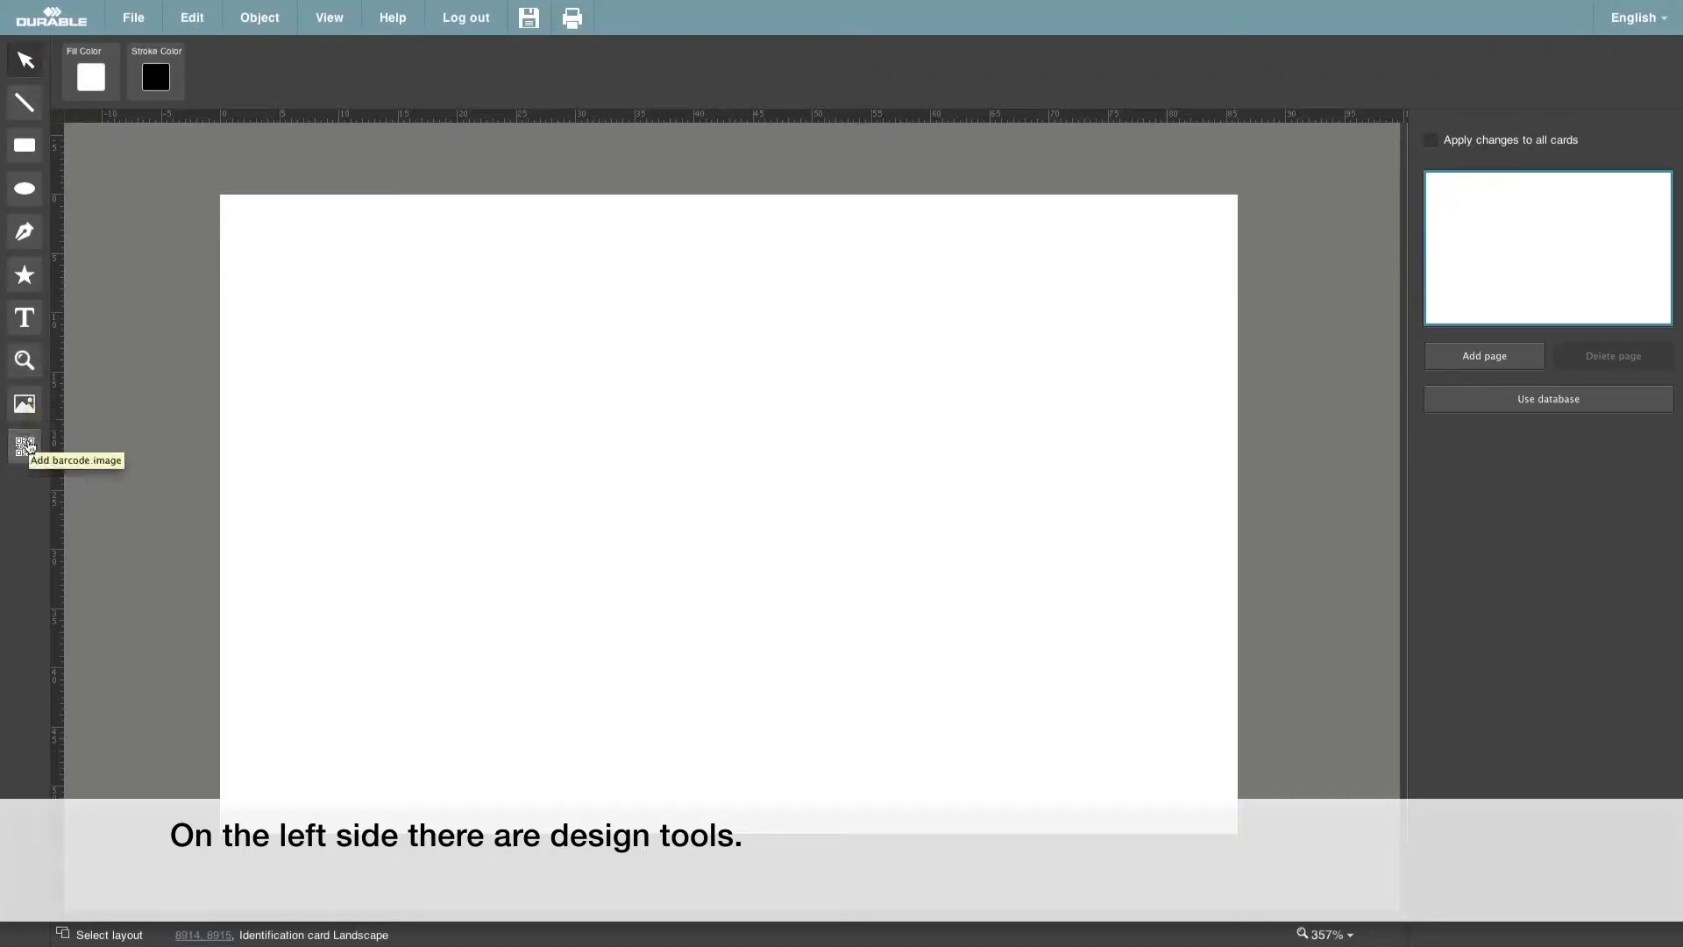
# Import Background.jpg from the Cards folder onto the card.
pyautogui.click(27, 410)
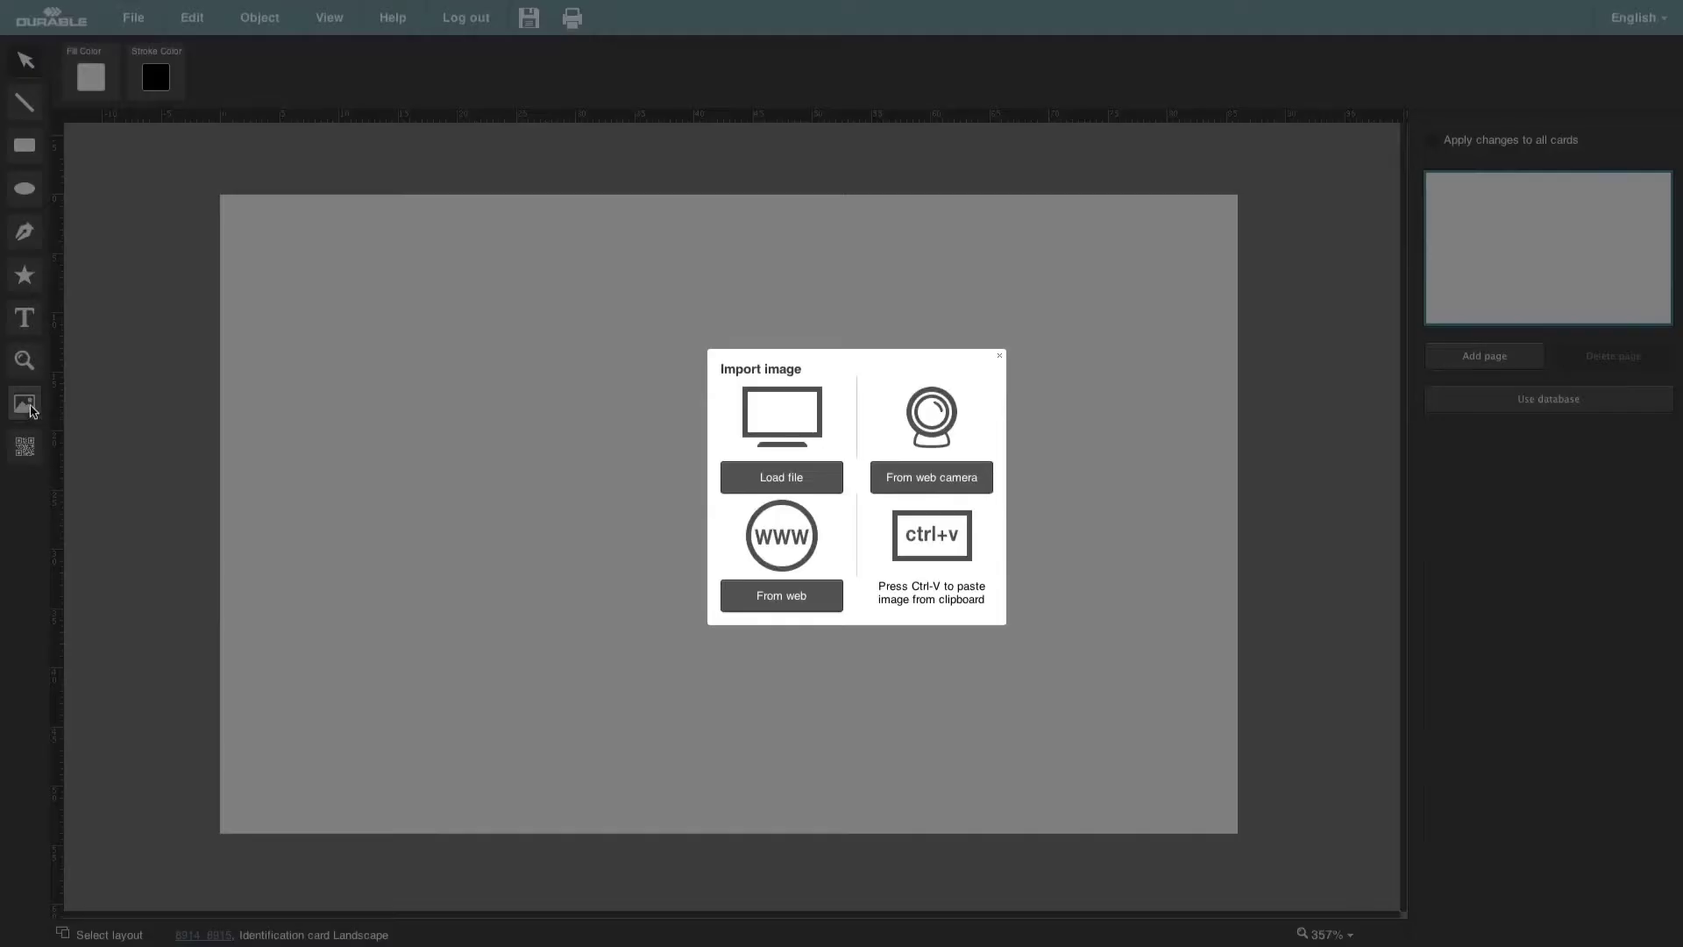
pyautogui.click(745, 487)
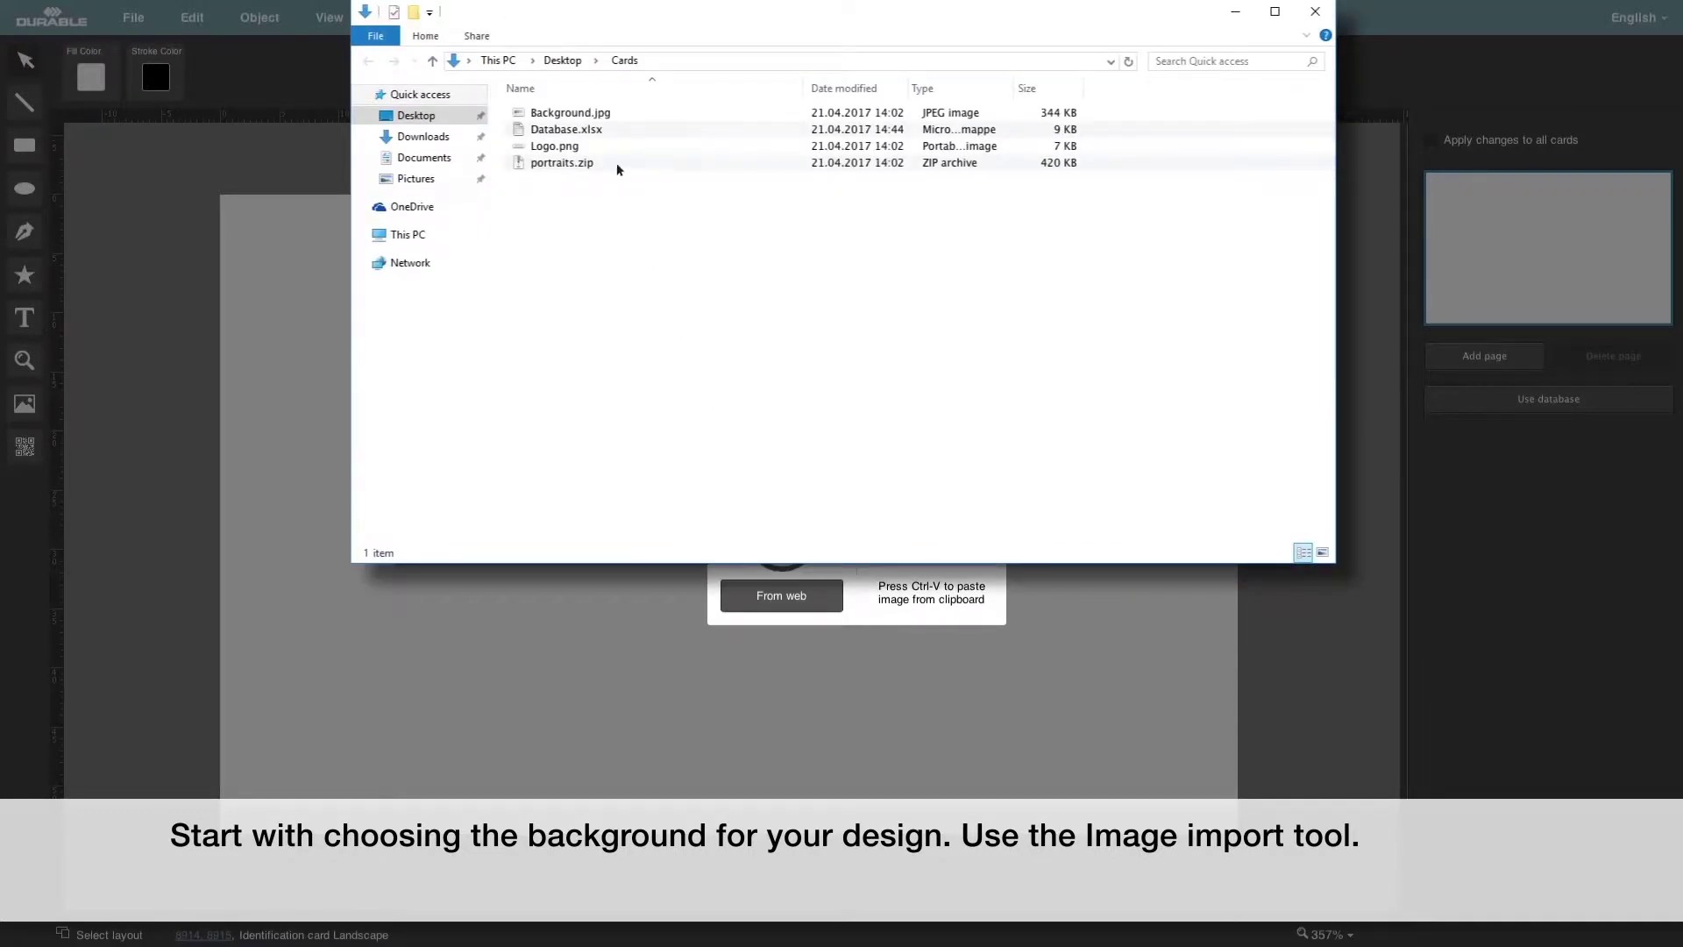
pyautogui.click(597, 114)
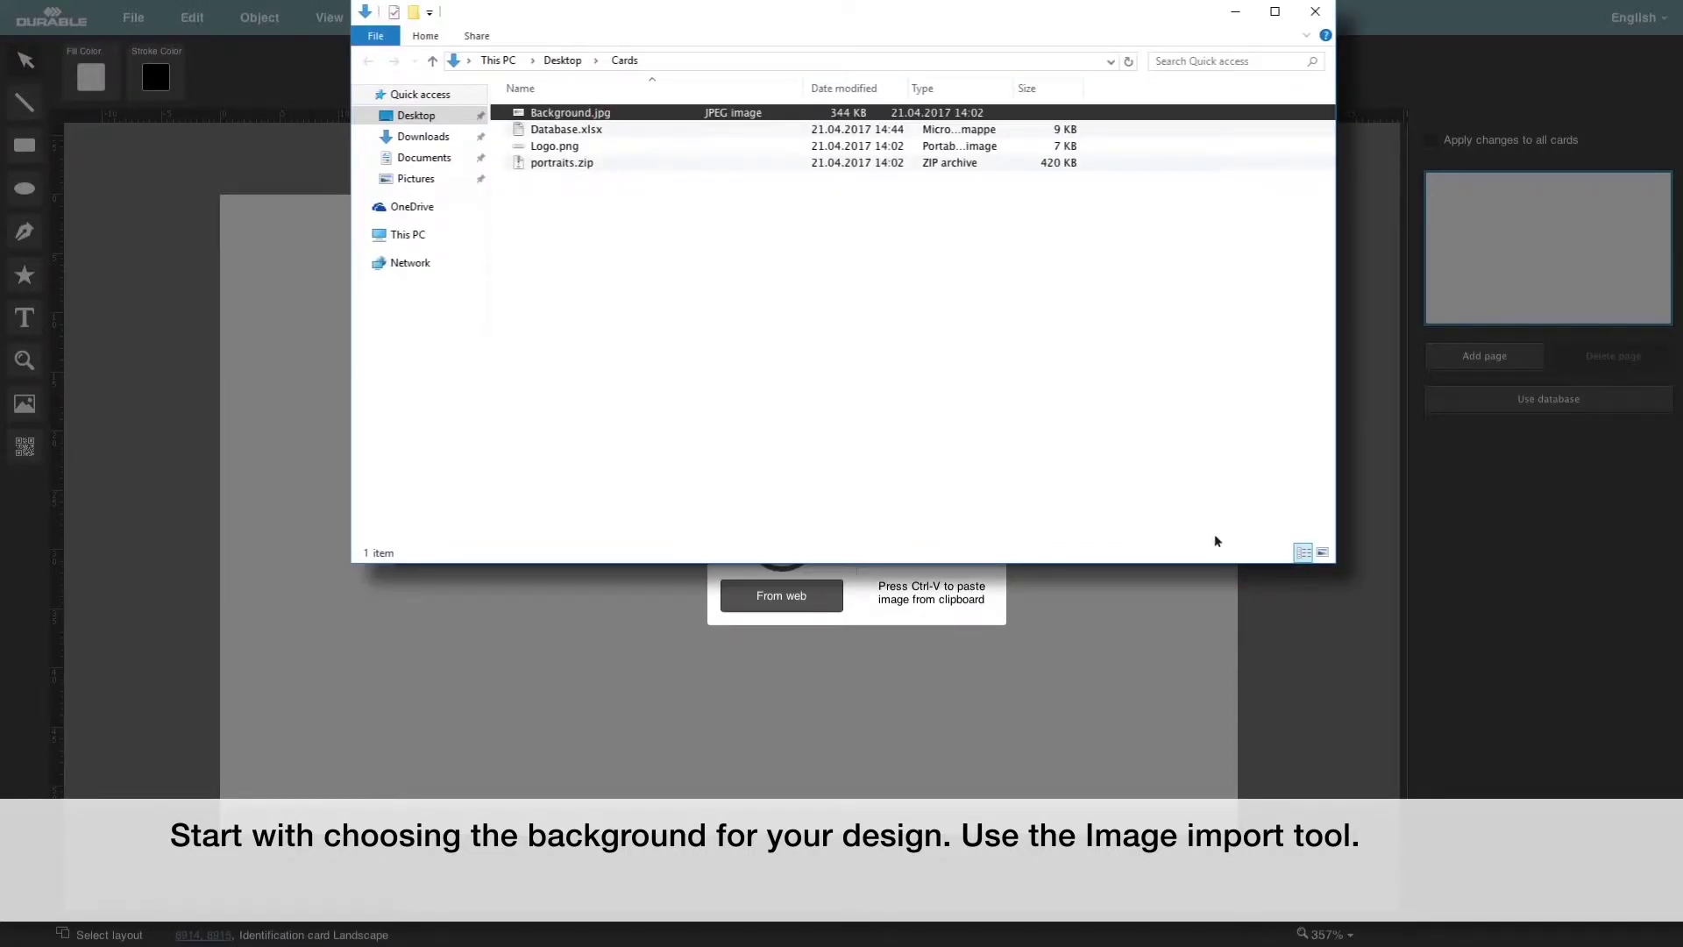
pyautogui.press('Return')
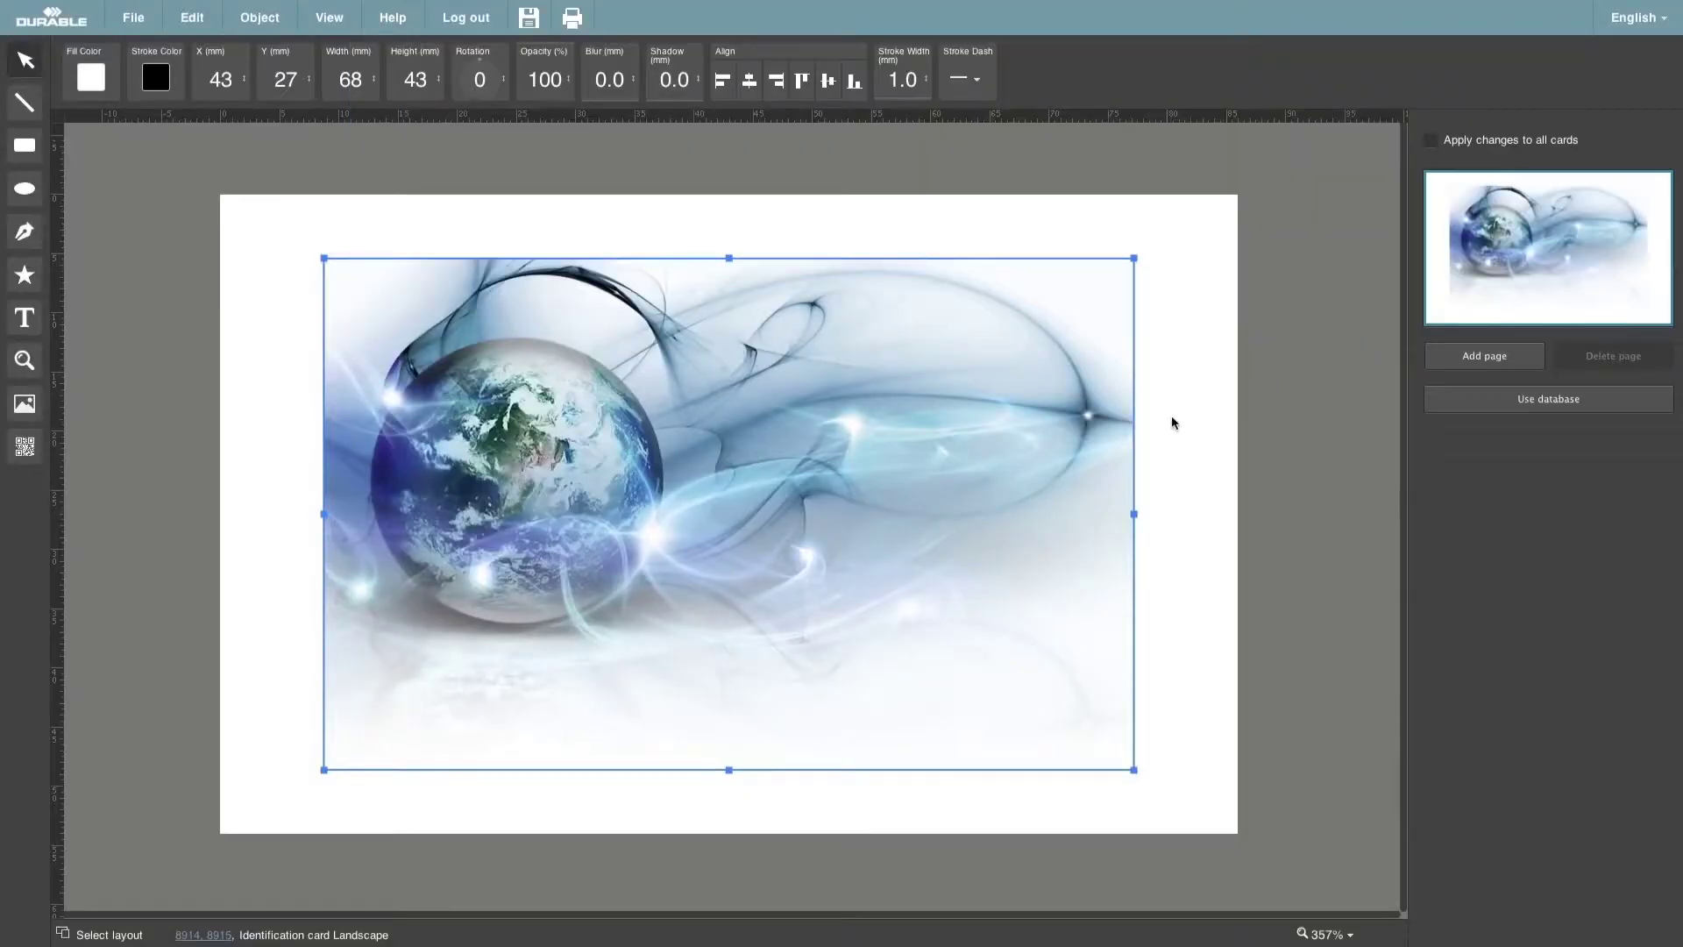
# Enlarge the background picture until it covers the whole card.
pyautogui.moveTo(1142, 255)
pyautogui.mouseDown()
pyautogui.moveTo(1146, 298)
pyautogui.moveTo(1124, 242)
pyautogui.moveTo(1135, 261)
pyautogui.mouseUp()
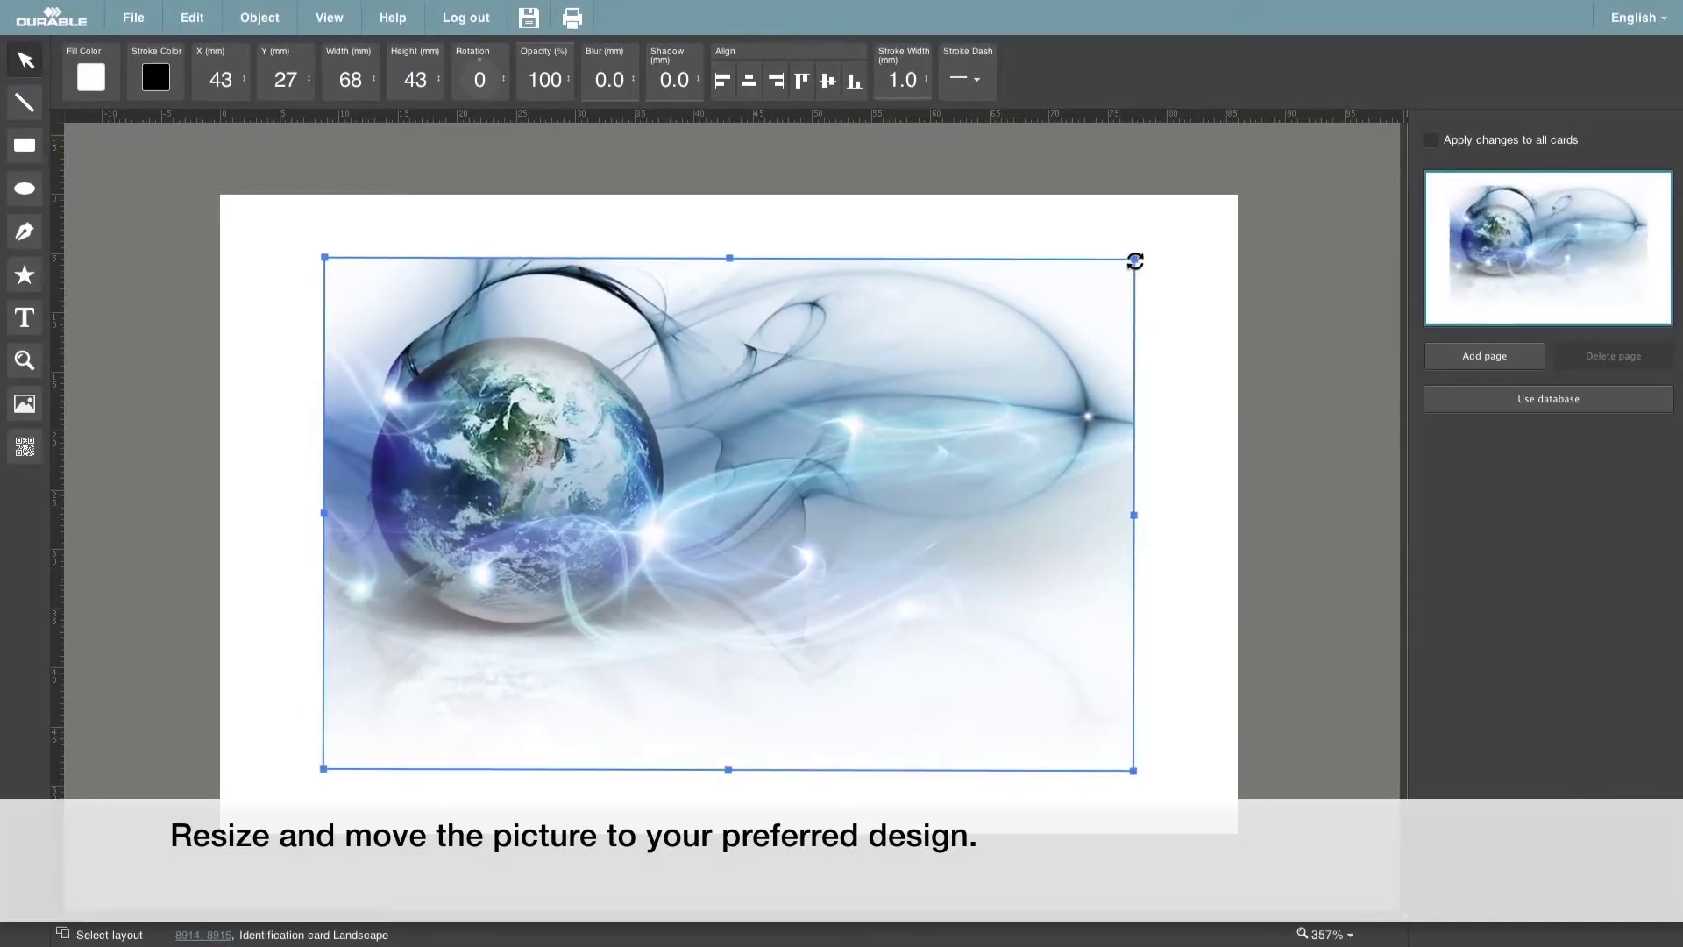
pyautogui.moveTo(1138, 259); pyautogui.dragTo(1243, 186)
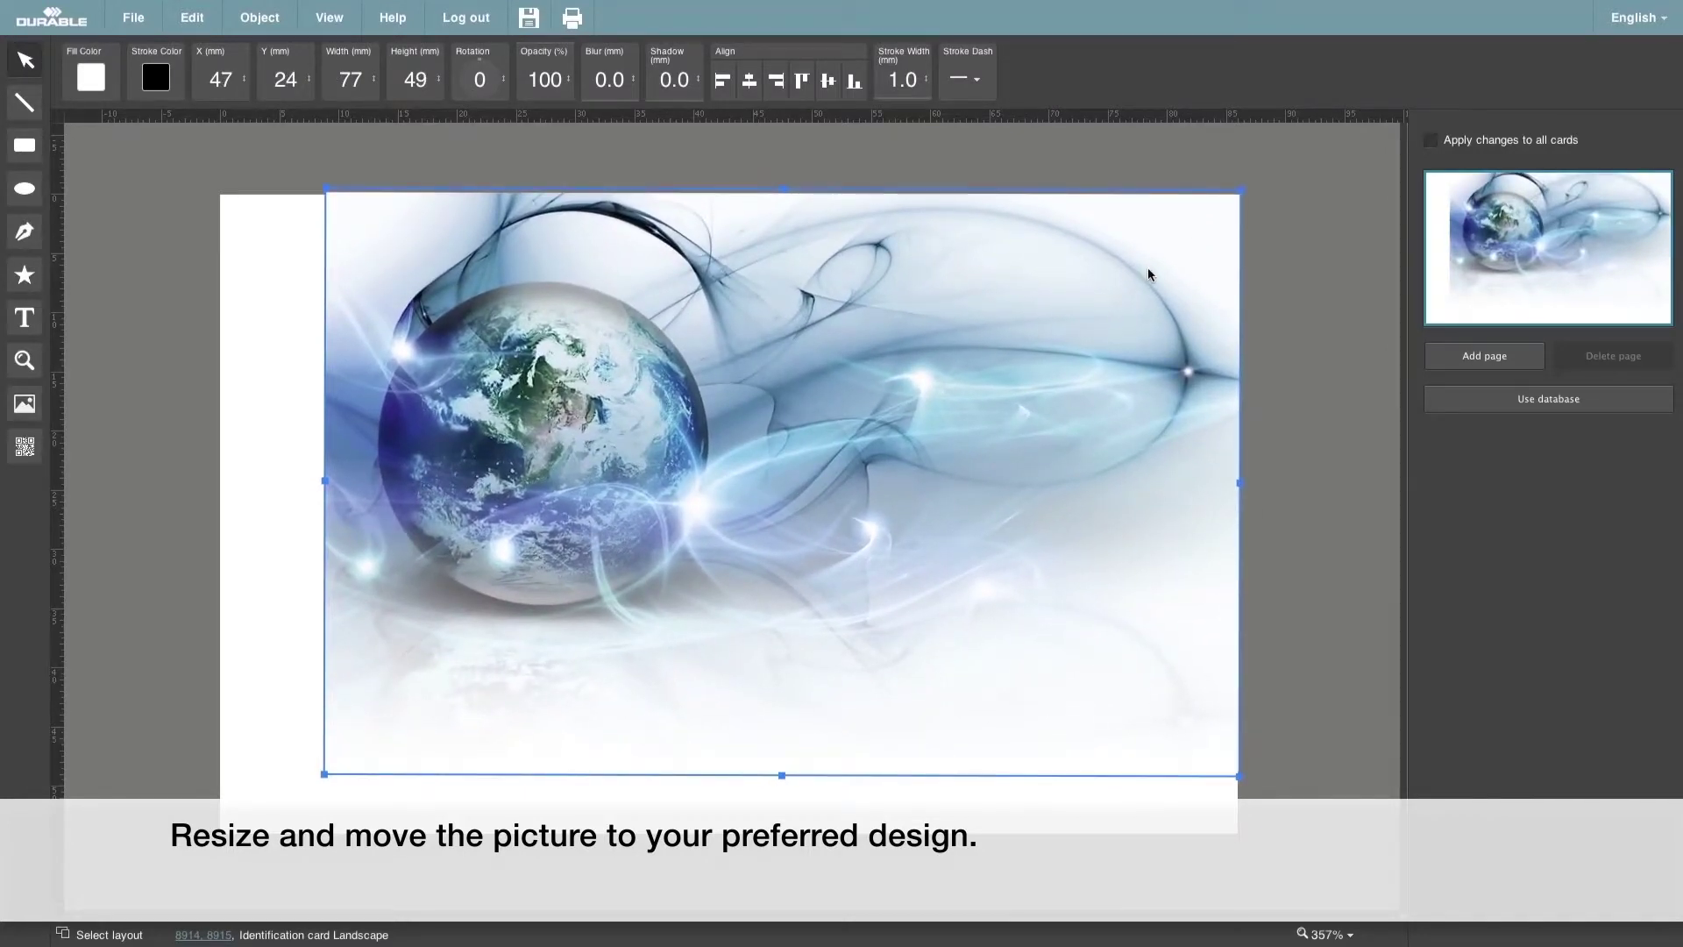
pyautogui.moveTo(325, 774); pyautogui.dragTo(209, 832)
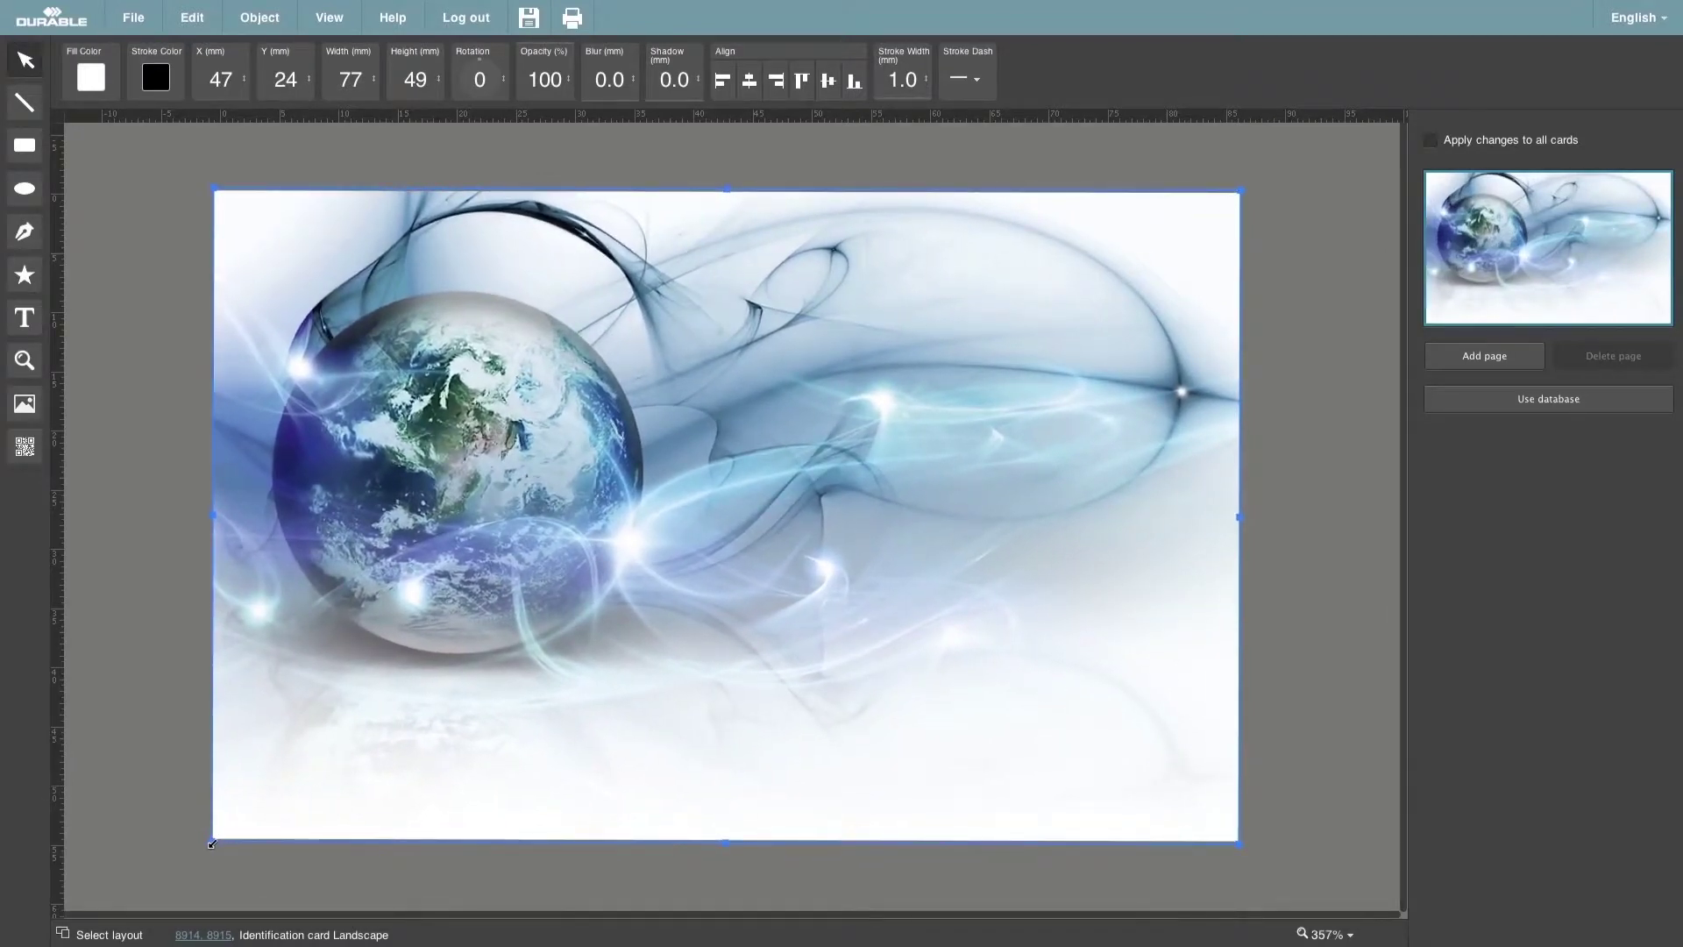
pyautogui.click(181, 802)
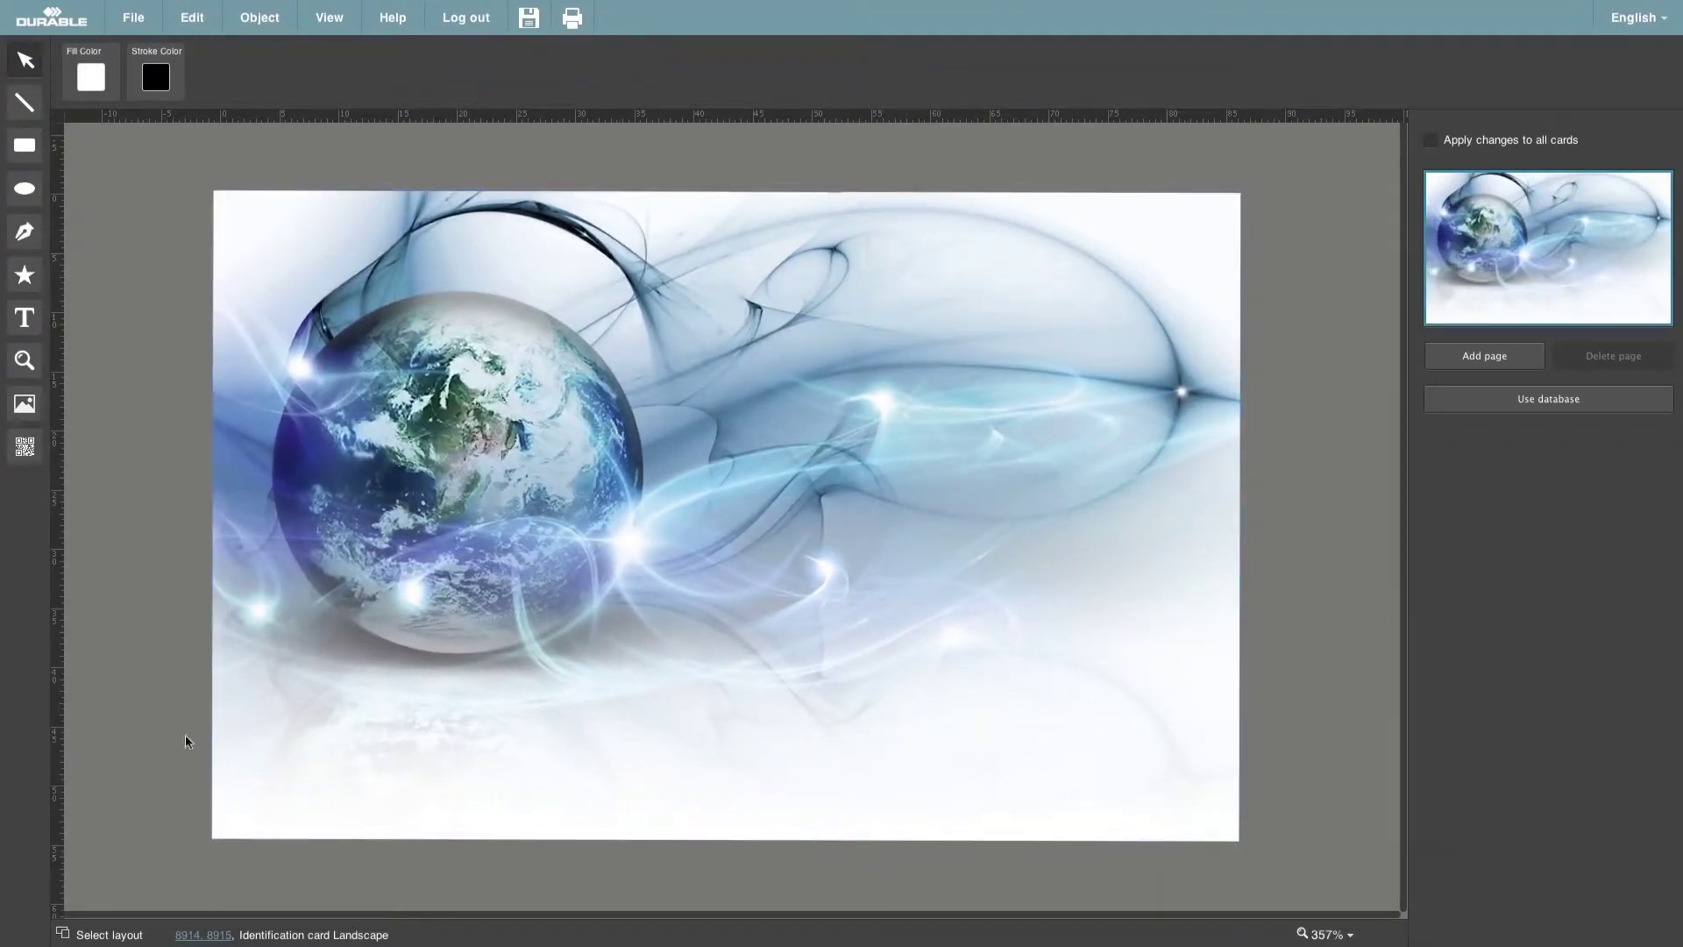
# Import Logo.png and fit it as a full-width banner near the card's upper edge, about 87 by 13 mm.
pyautogui.click(24, 403)
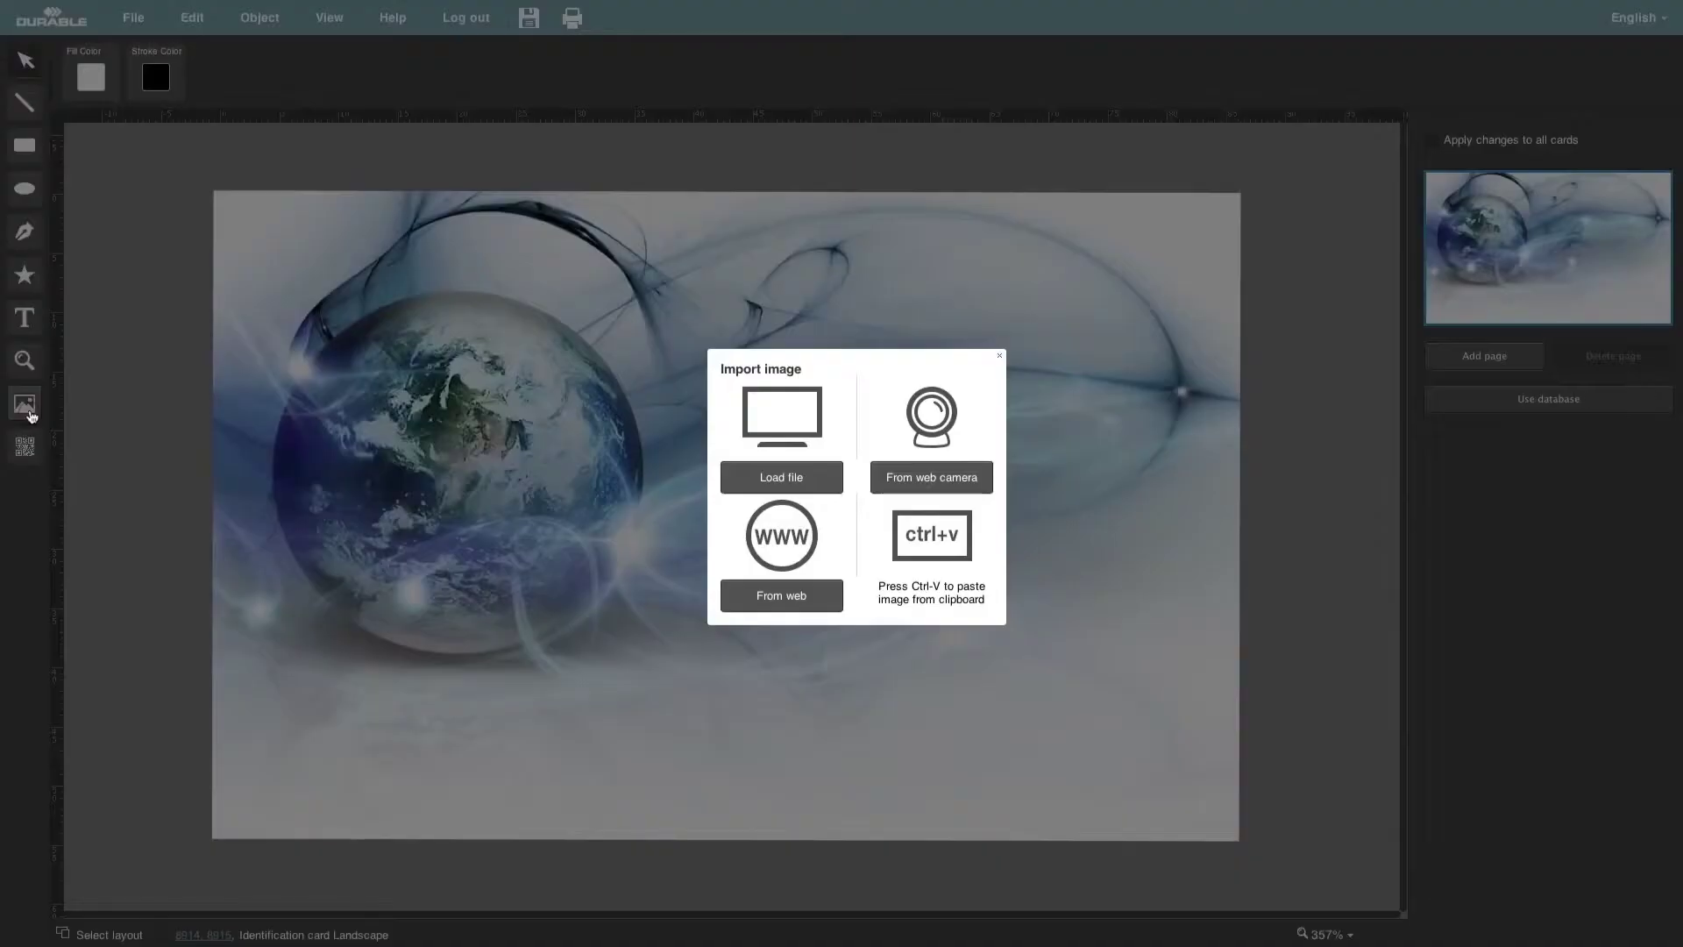
pyautogui.click(739, 487)
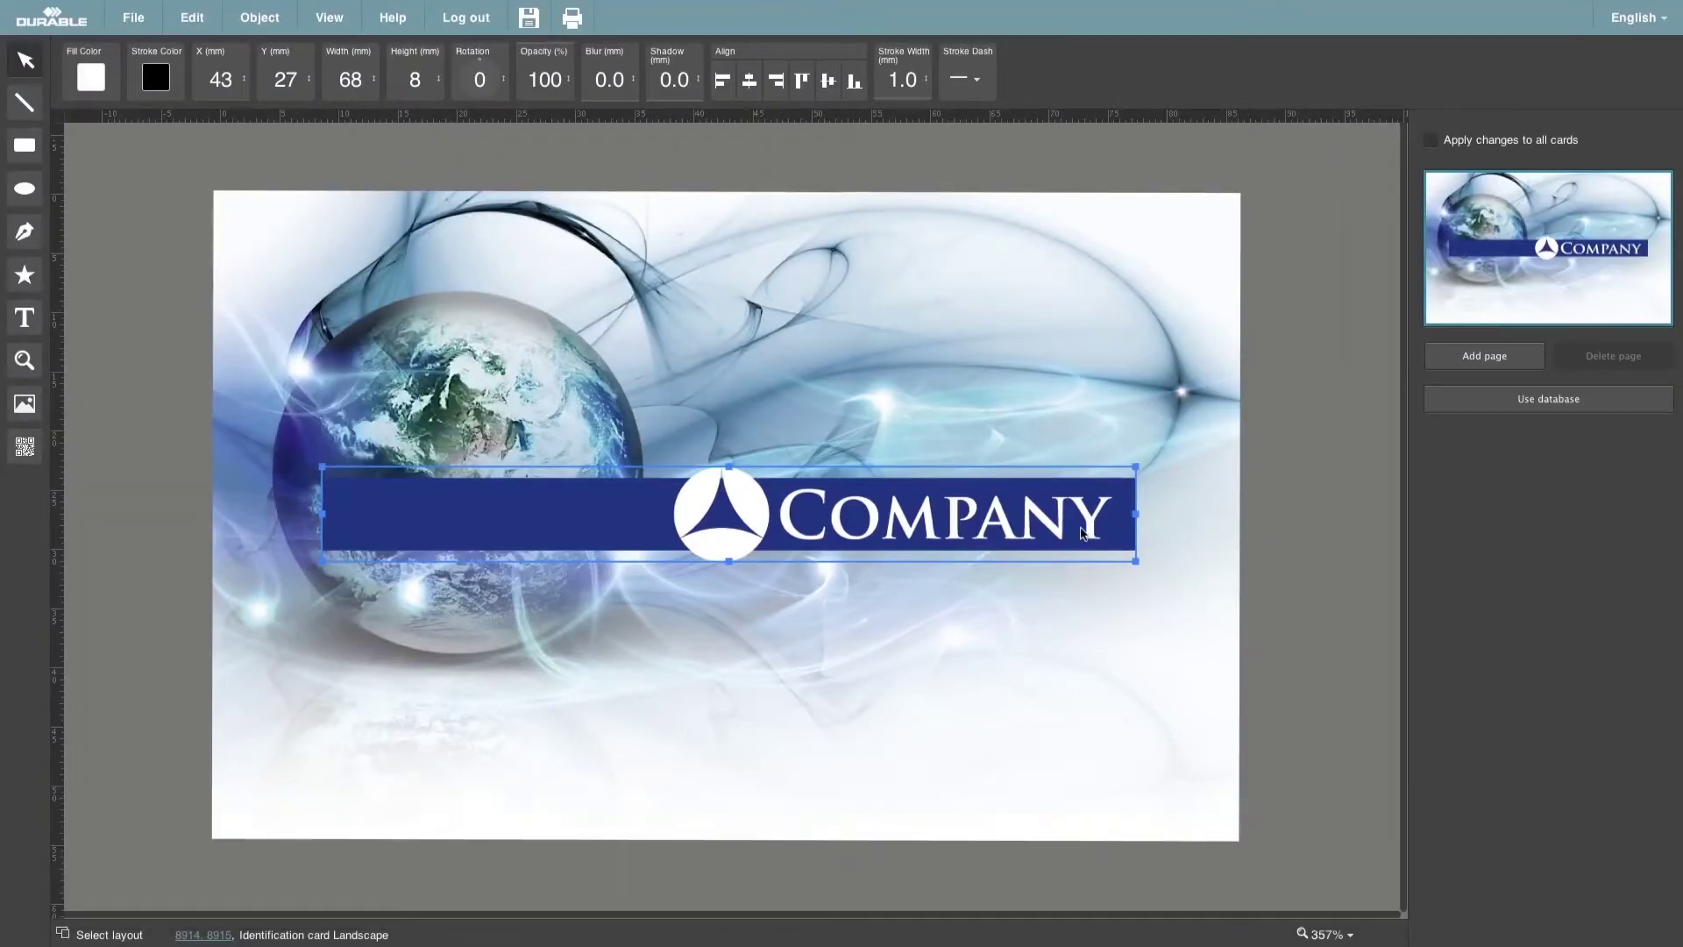
pyautogui.moveTo(1081, 526); pyautogui.dragTo(1070, 336)
pyautogui.moveTo(1153, 274); pyautogui.dragTo(1244, 242)
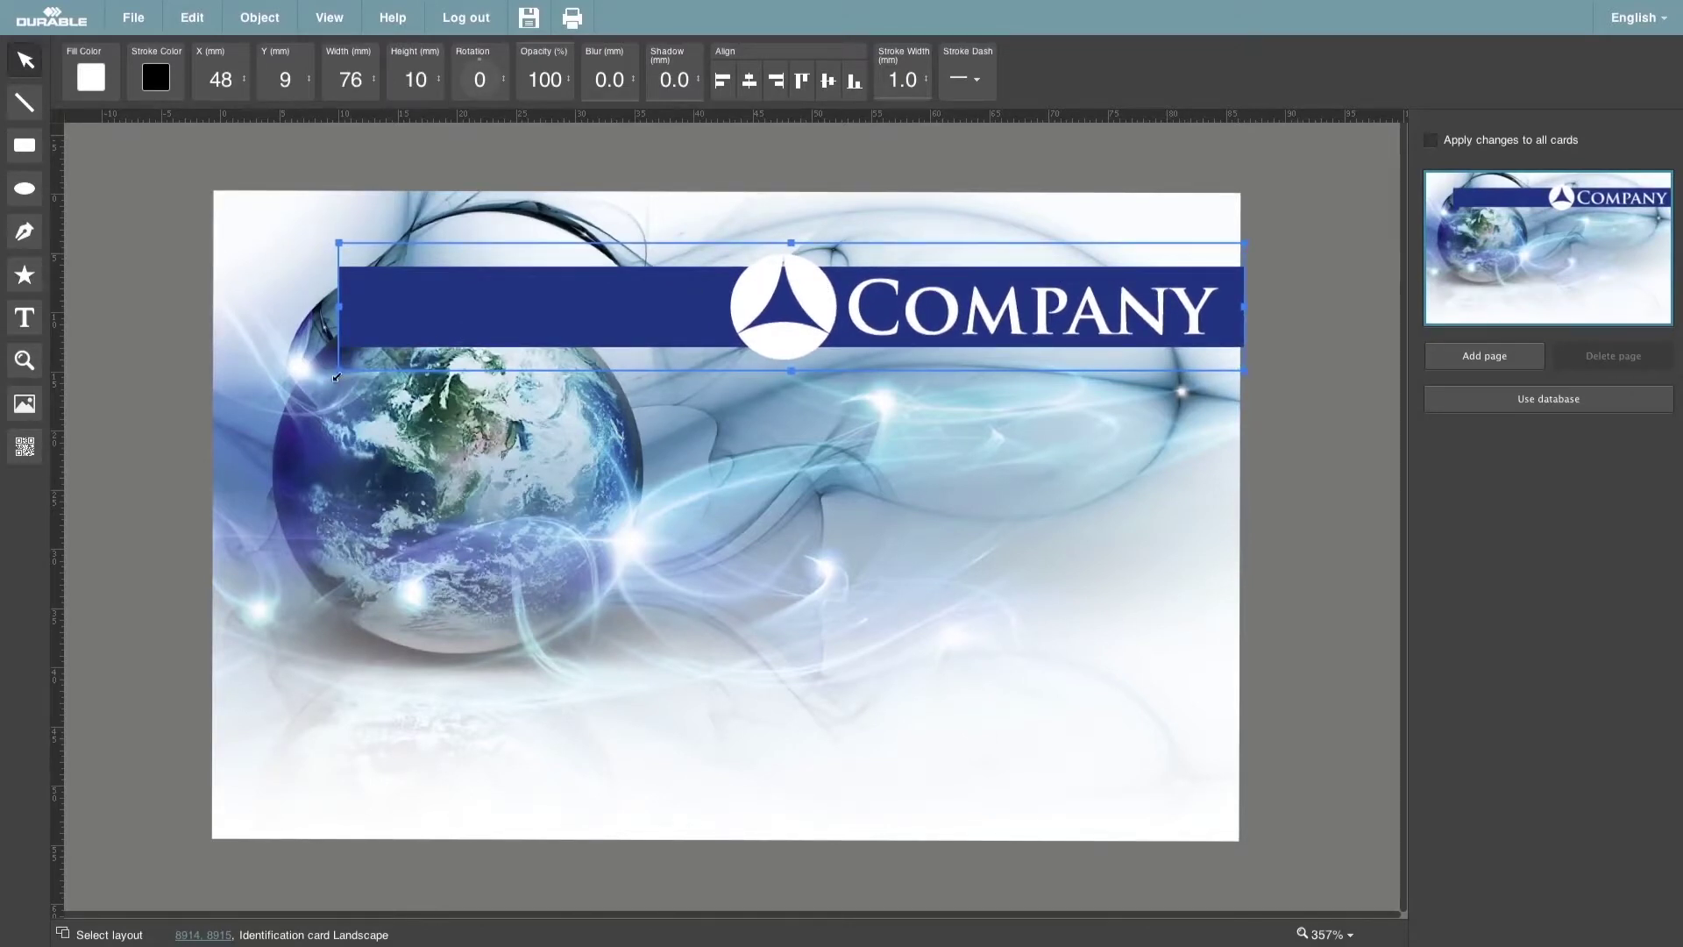
pyautogui.moveTo(338, 375); pyautogui.dragTo(209, 406)
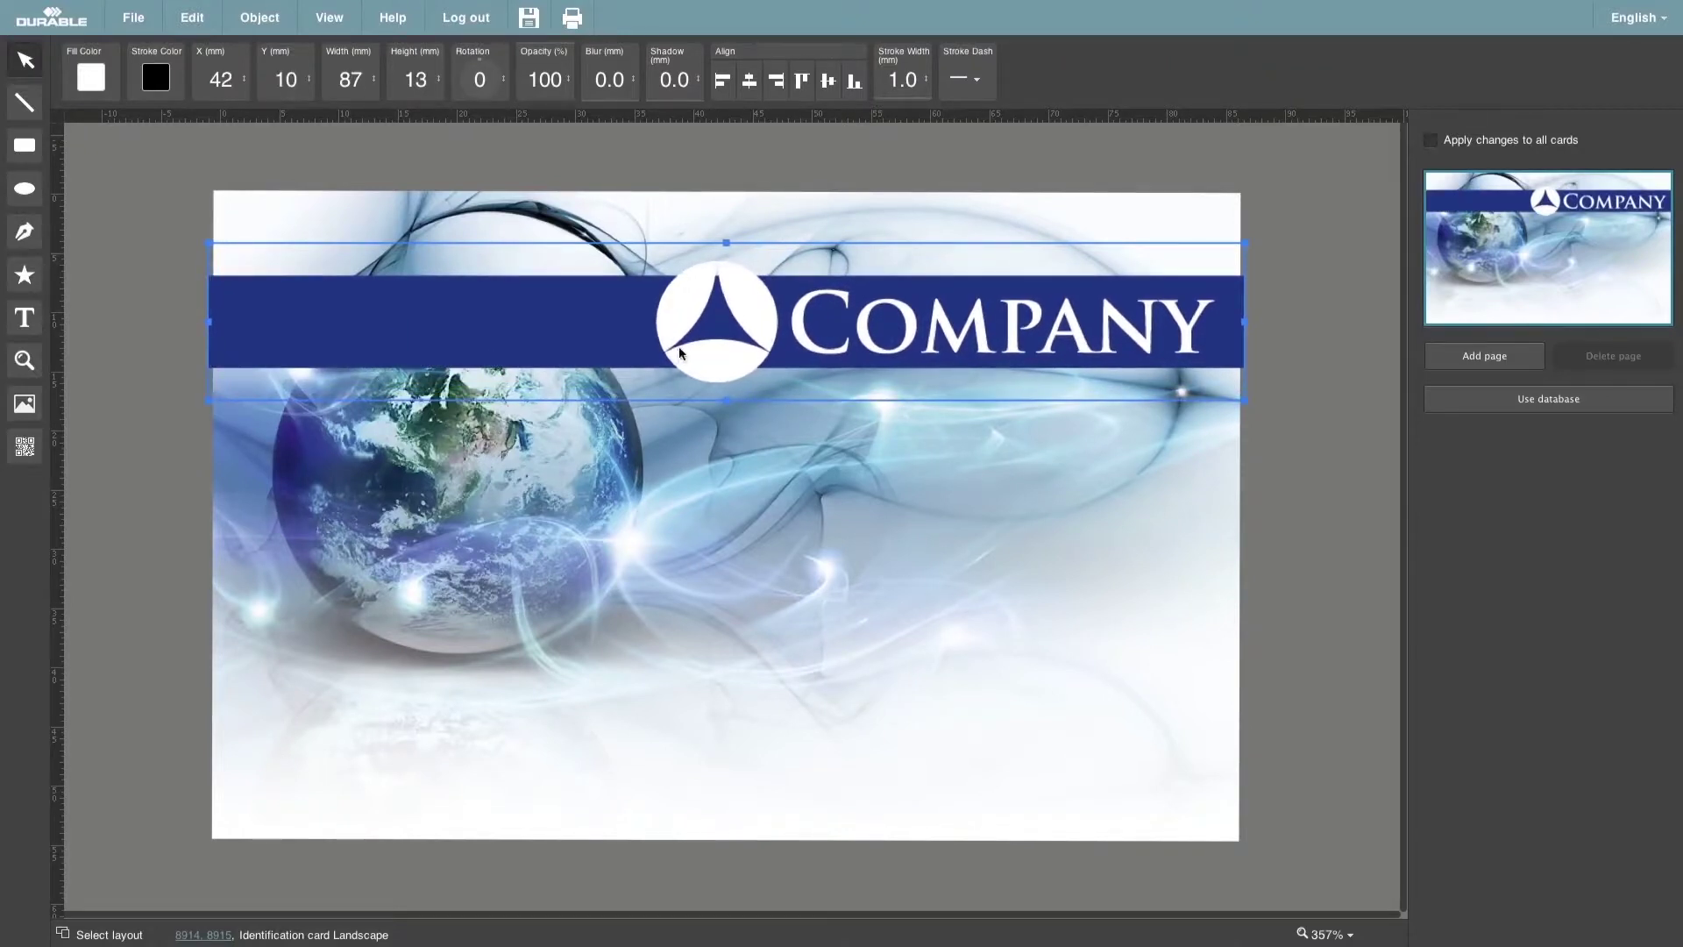
pyautogui.moveTo(679, 353); pyautogui.dragTo(680, 306)
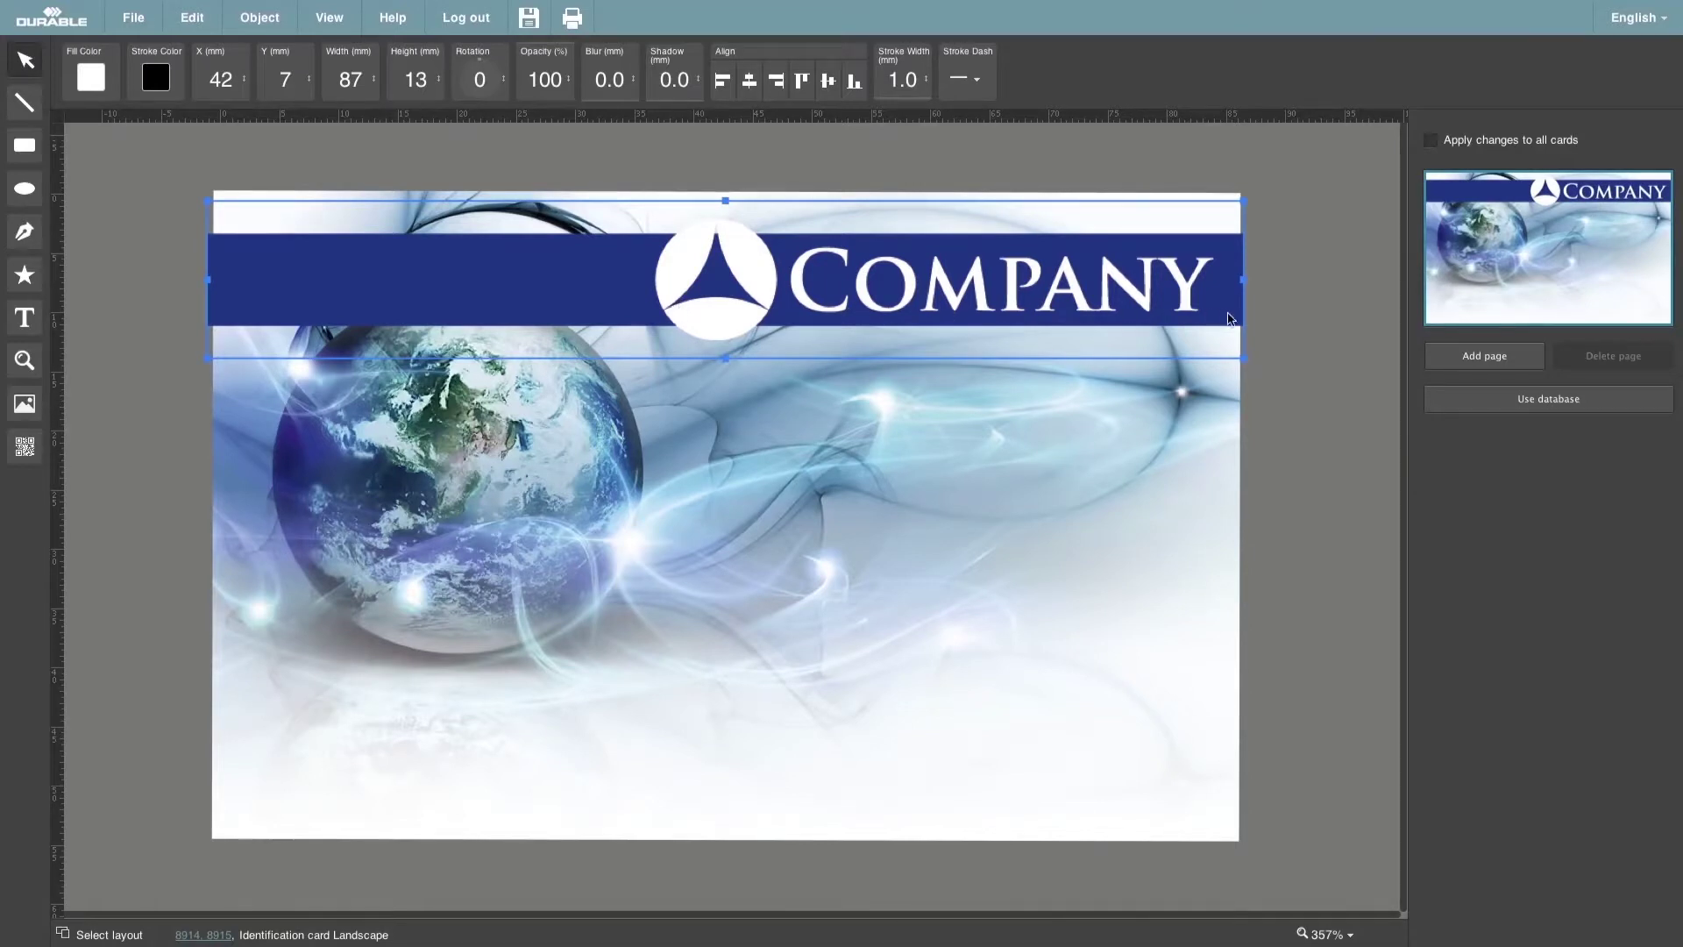
pyautogui.click(1300, 320)
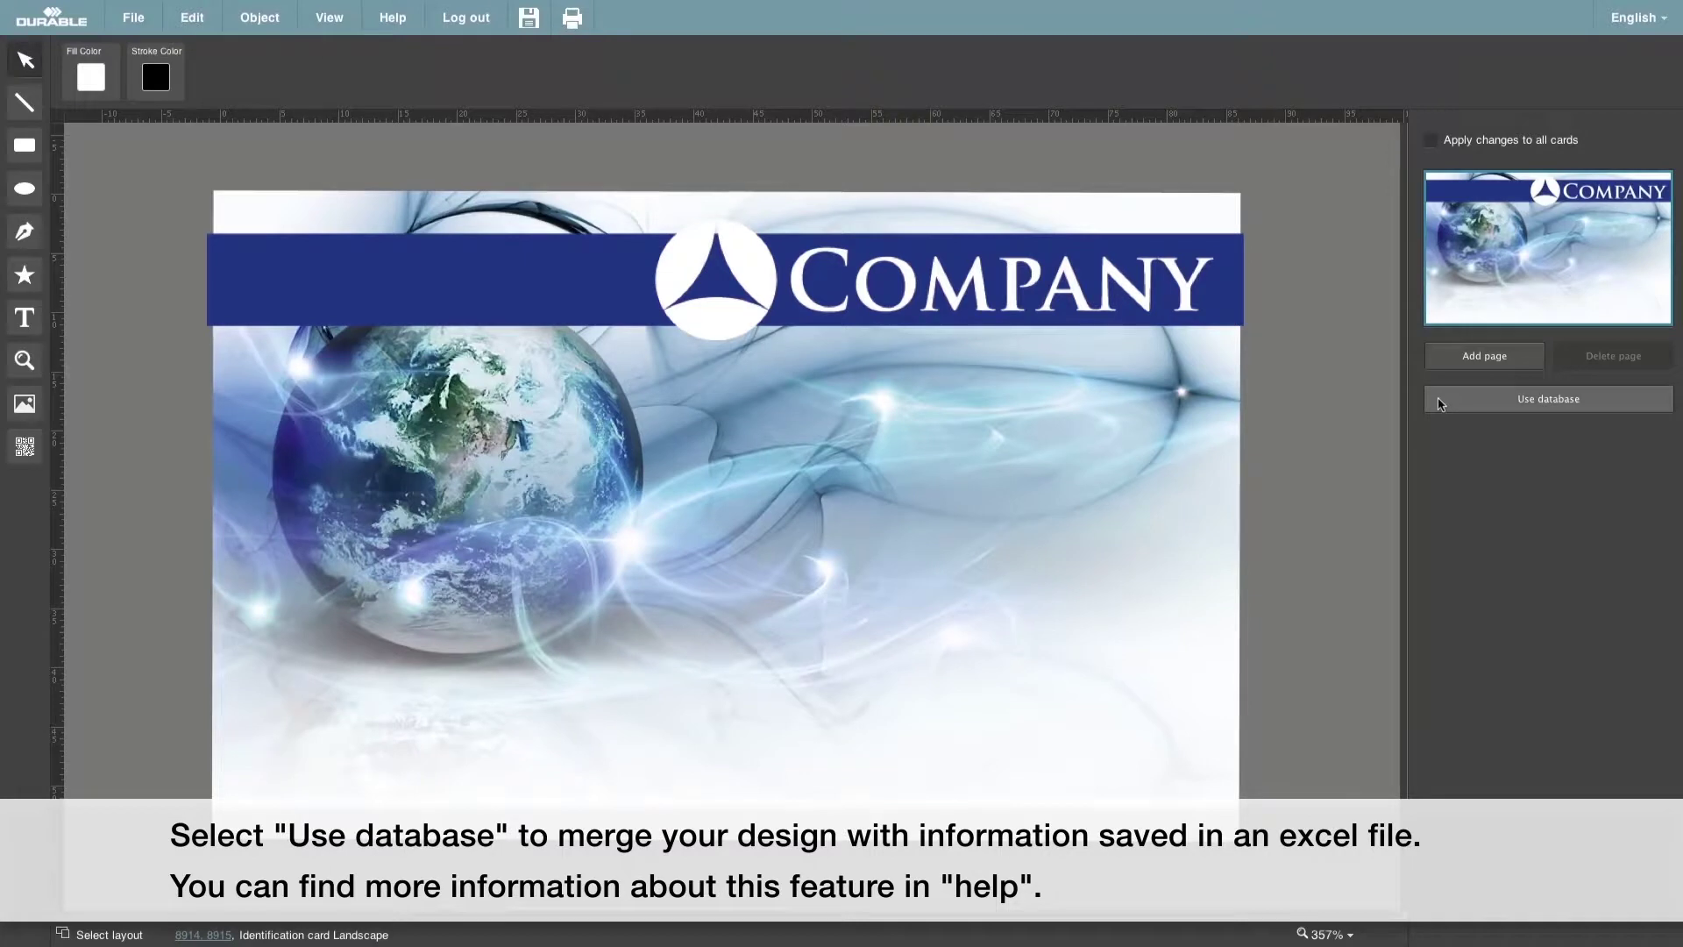
# Load Database.xlsx as the data source for the cards.
pyautogui.click(1440, 403)
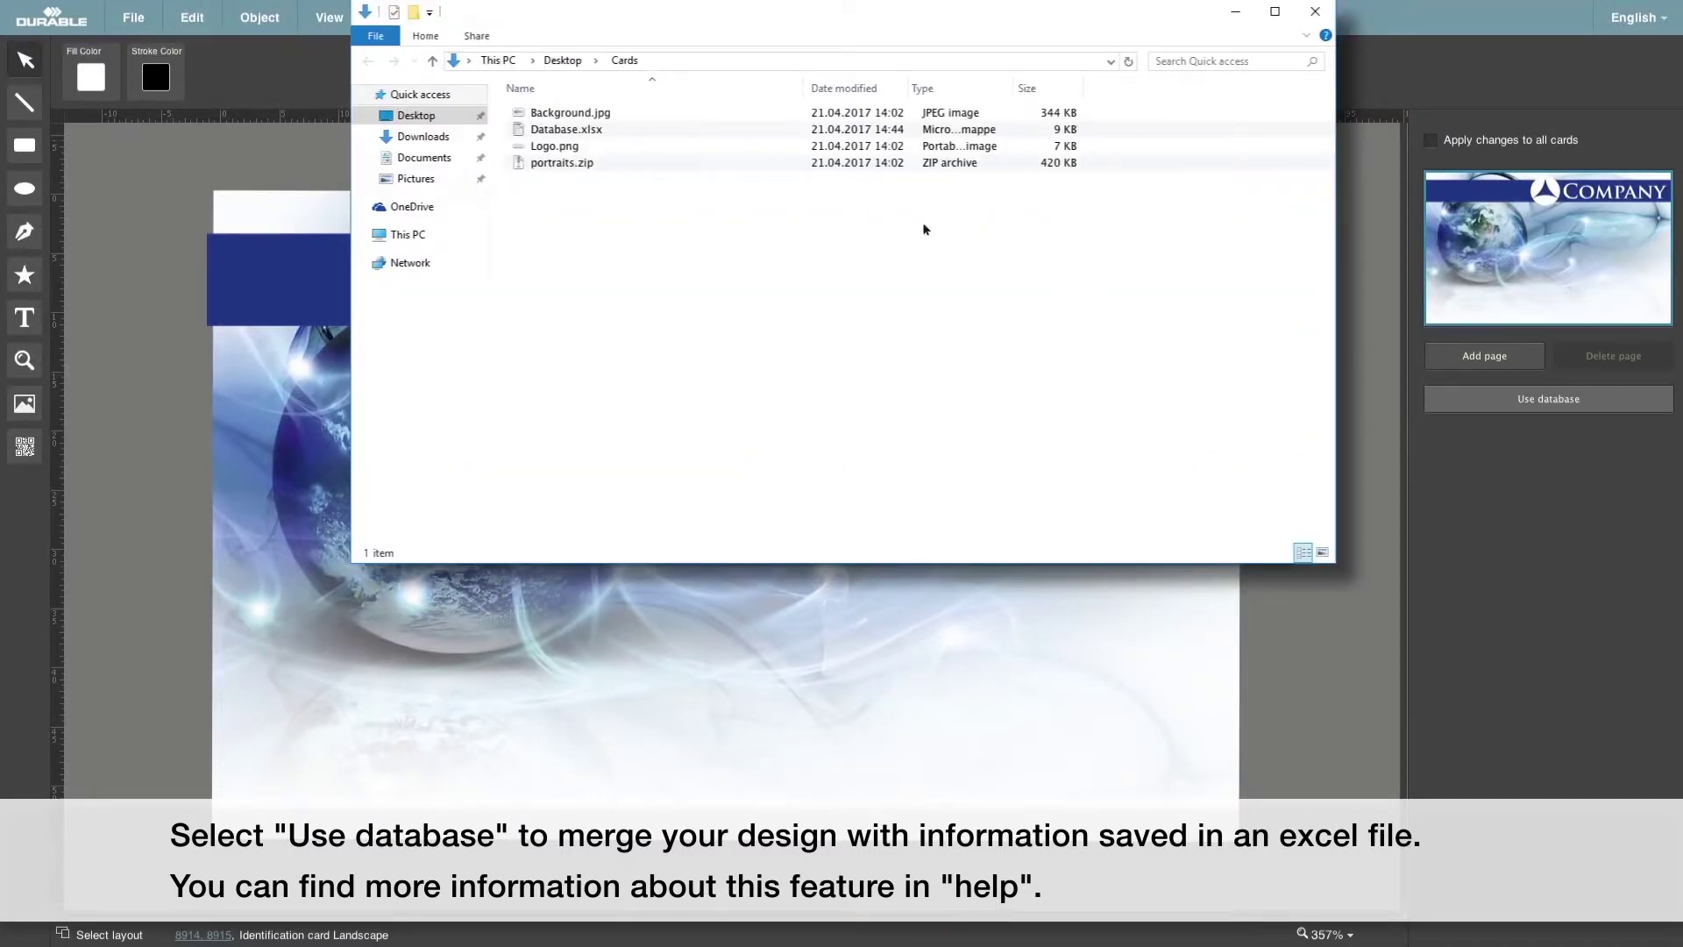
pyautogui.click(594, 130)
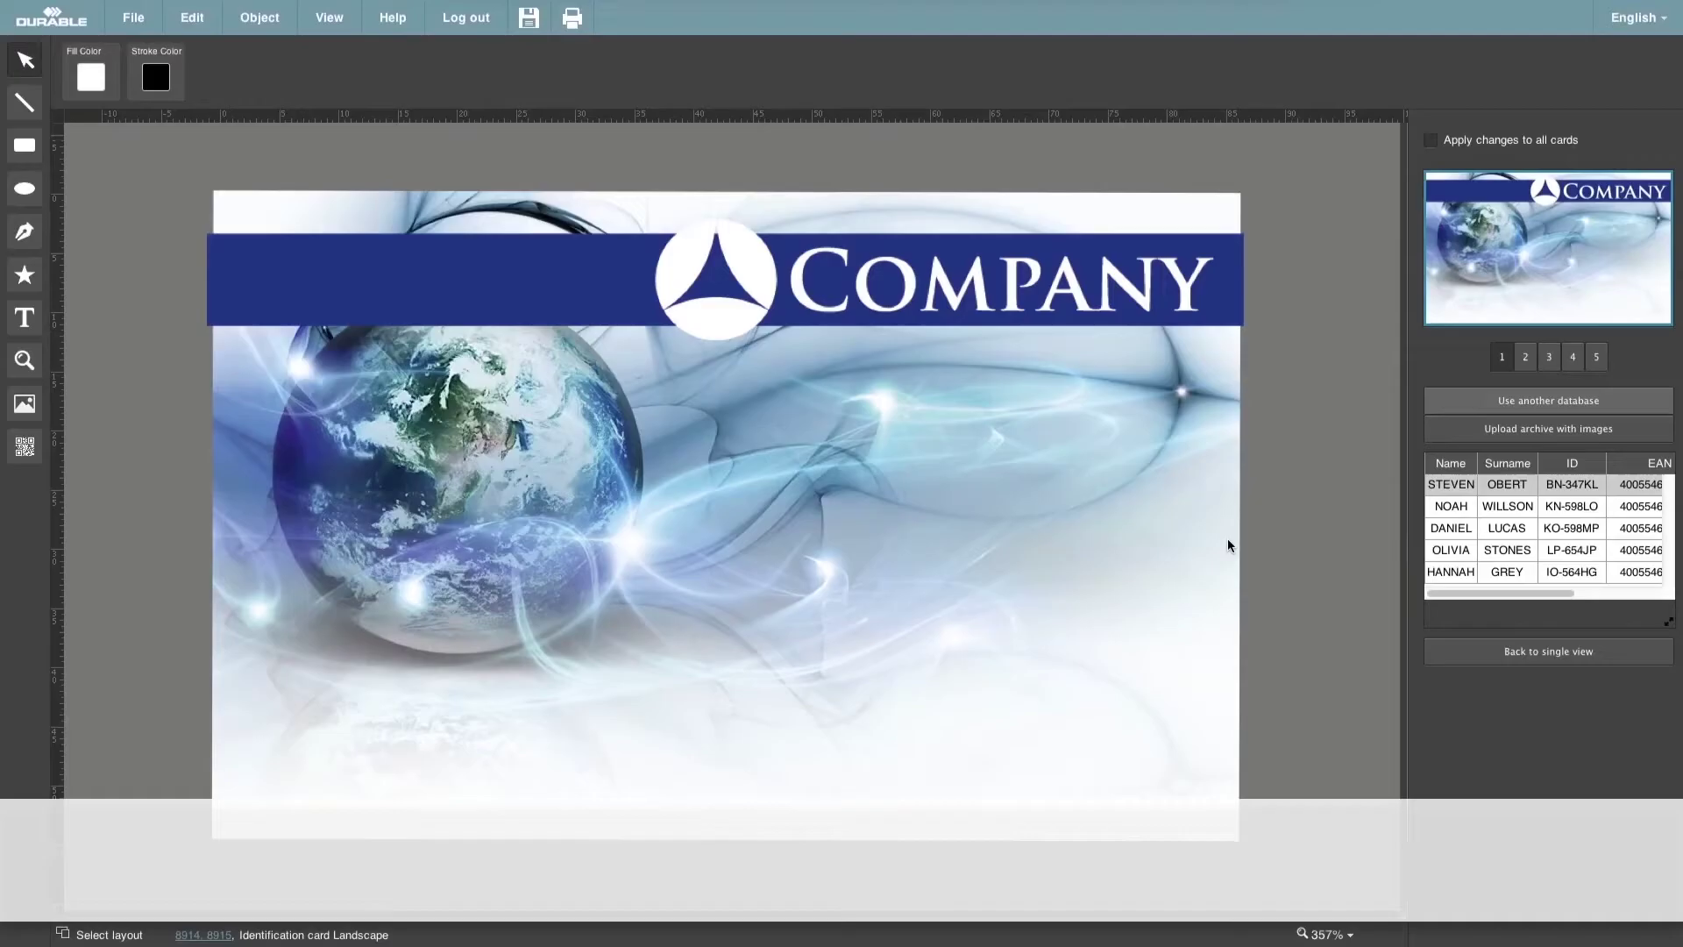
pyautogui.click(1227, 539)
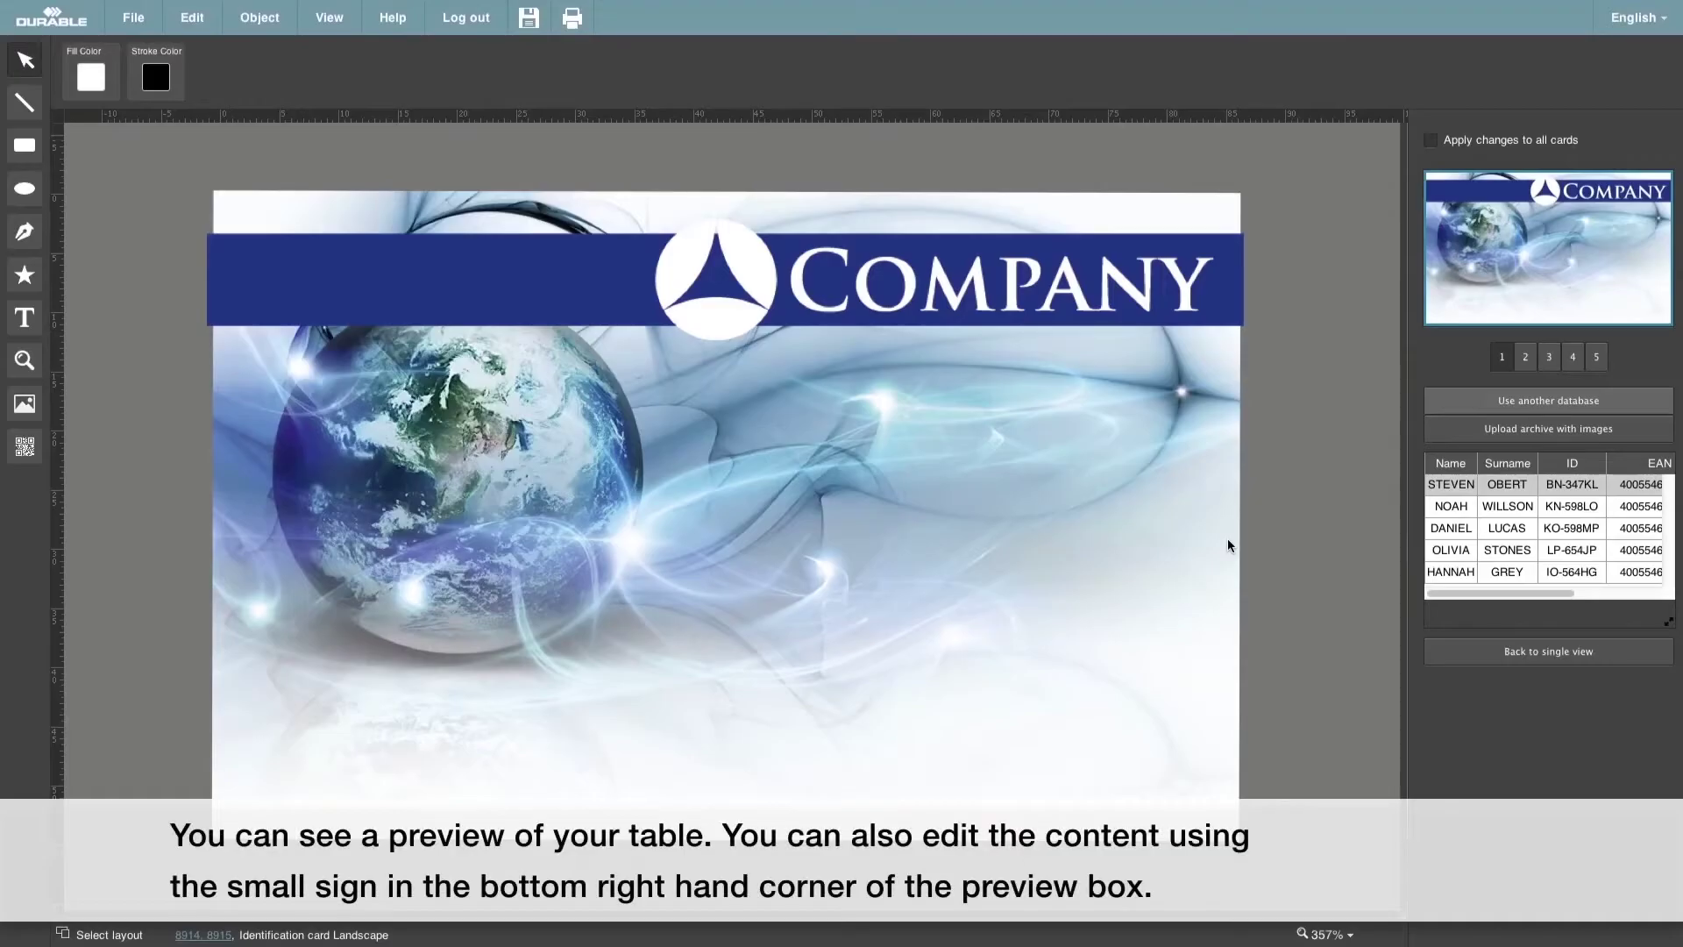
# Merge the Name and Surname columns of the database table into one column.
pyautogui.moveTo(1447, 599)
pyautogui.mouseDown()
pyautogui.moveTo(1545, 591)
pyautogui.moveTo(1457, 594)
pyautogui.mouseUp()
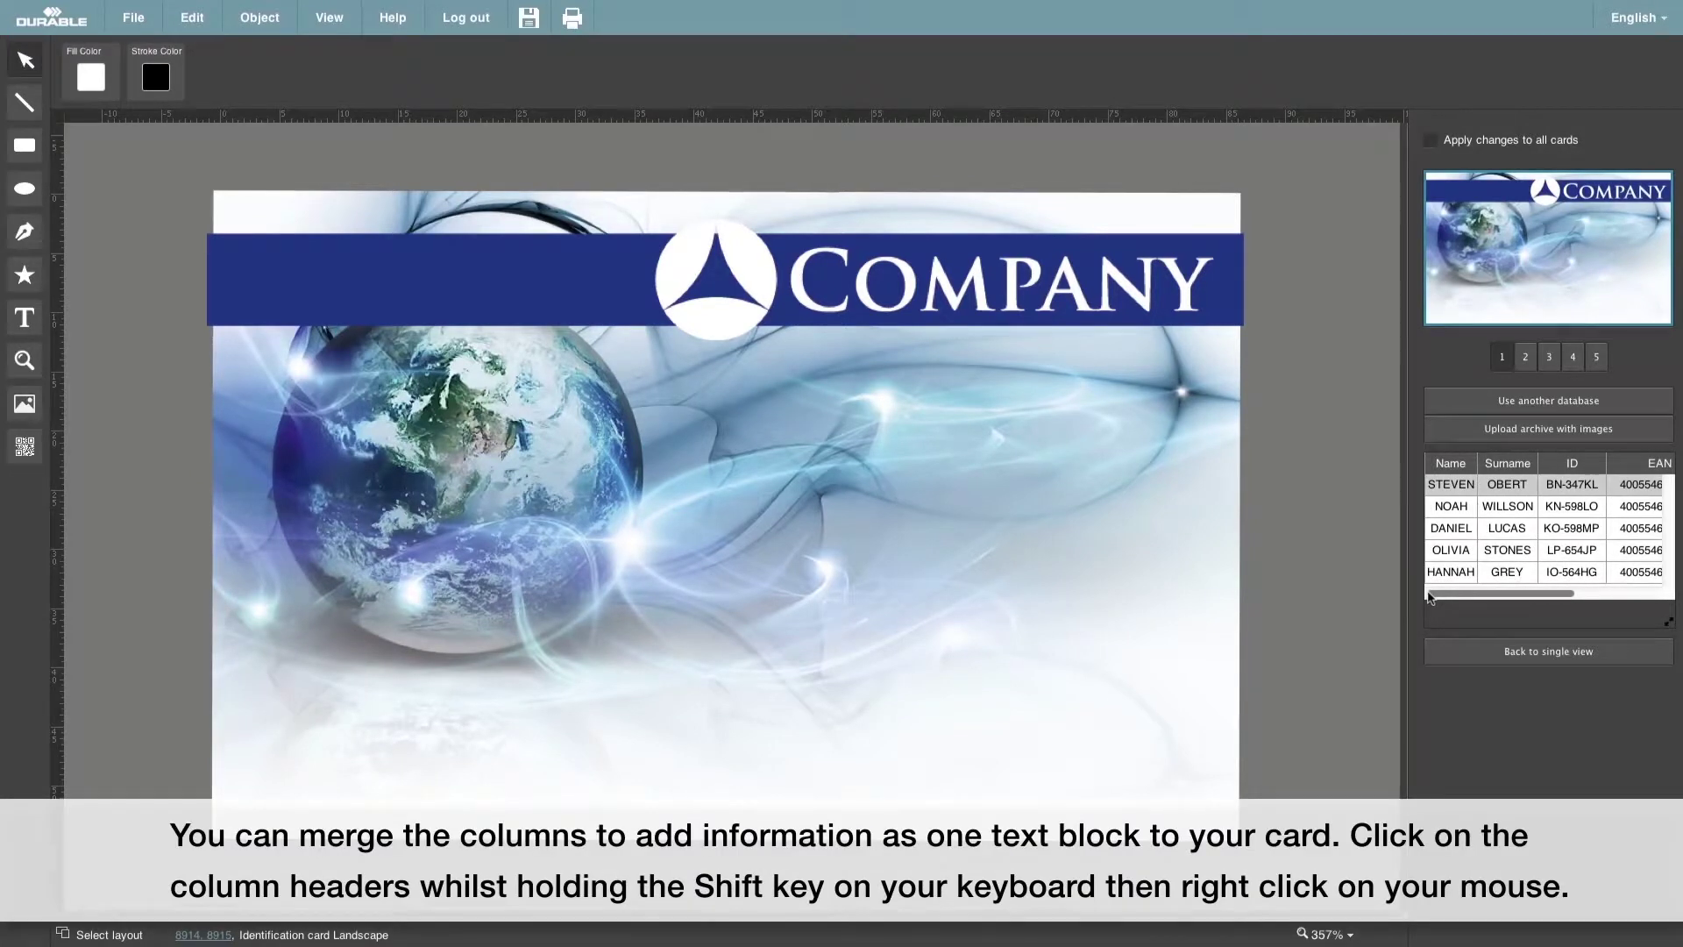
pyautogui.keyDown('shift'); pyautogui.click(1448, 465); pyautogui.keyUp('shift')
pyautogui.keyDown('shift'); pyautogui.click(1491, 466); pyautogui.keyUp('shift')
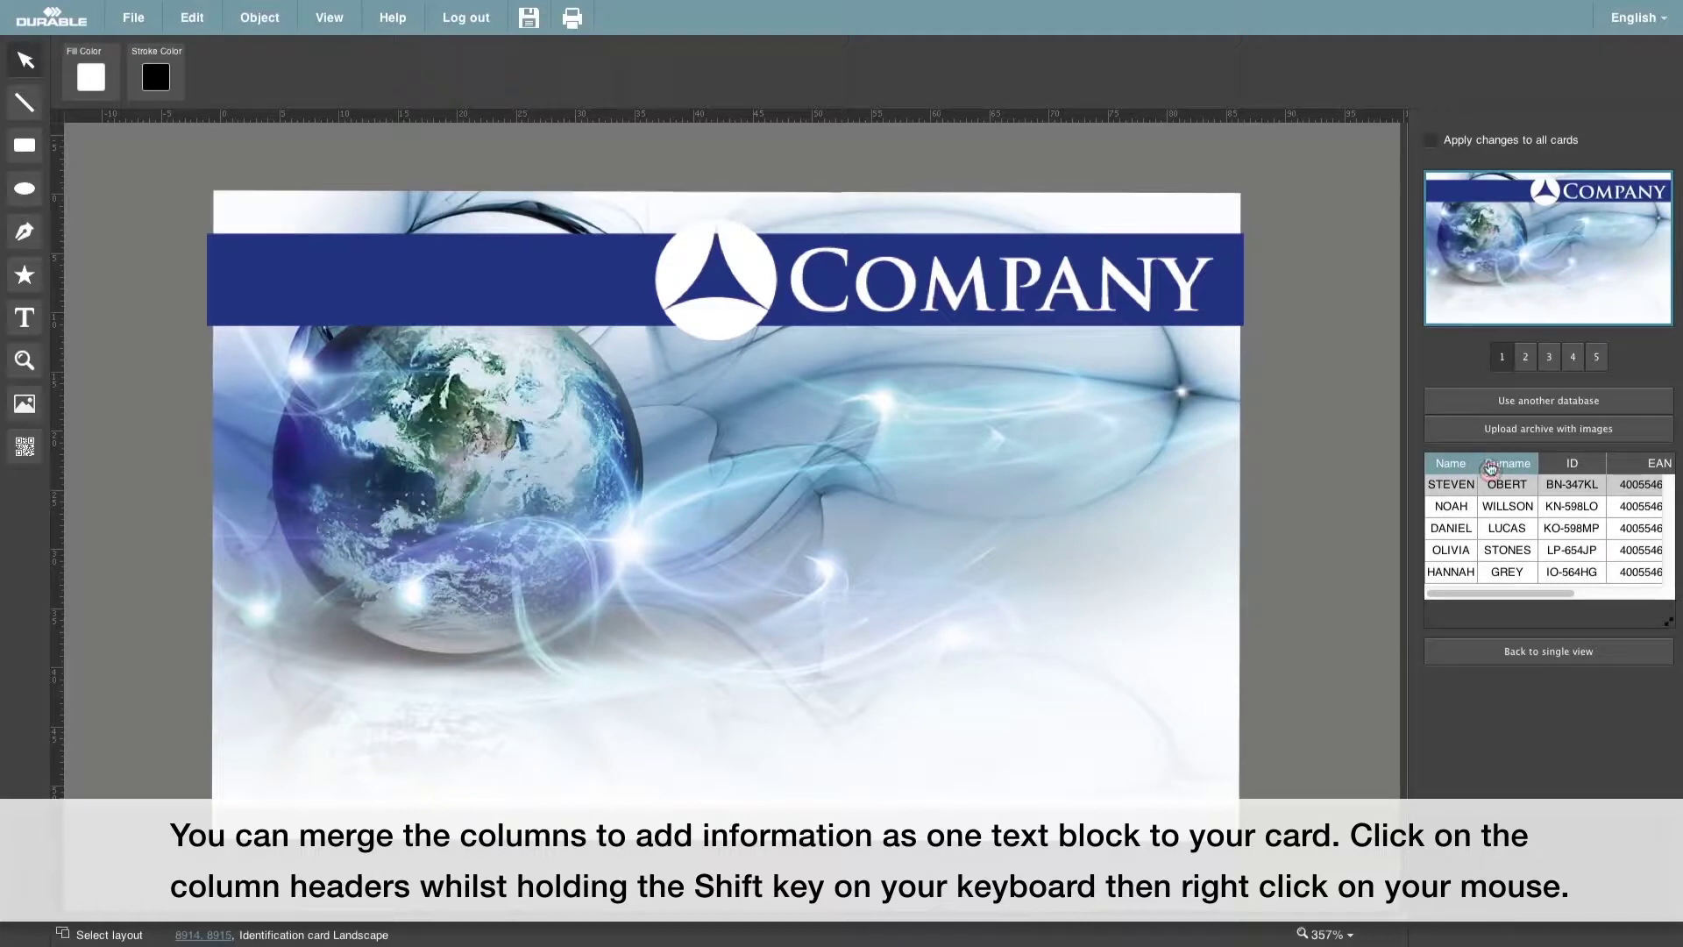
pyautogui.rightClick(1490, 467)
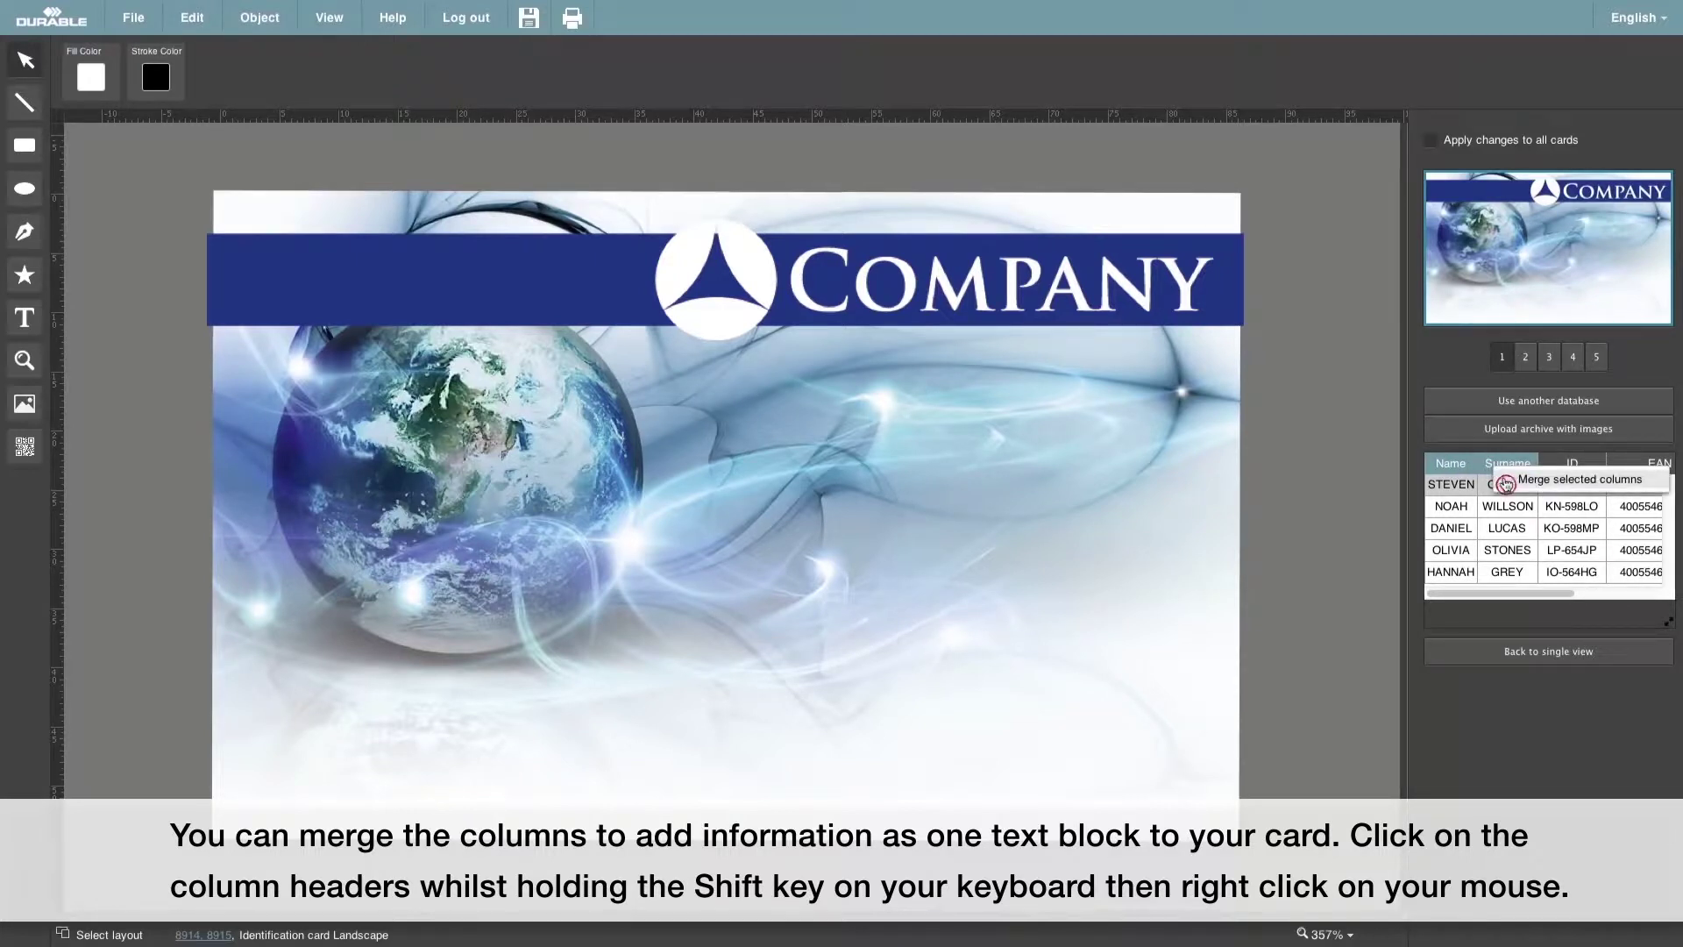
pyautogui.click(1505, 483)
# Place the merged Name Surname column on the card below the globe as right-aligned text in the Arimo font.
pyautogui.moveTo(1494, 599); pyautogui.dragTo(1616, 582)
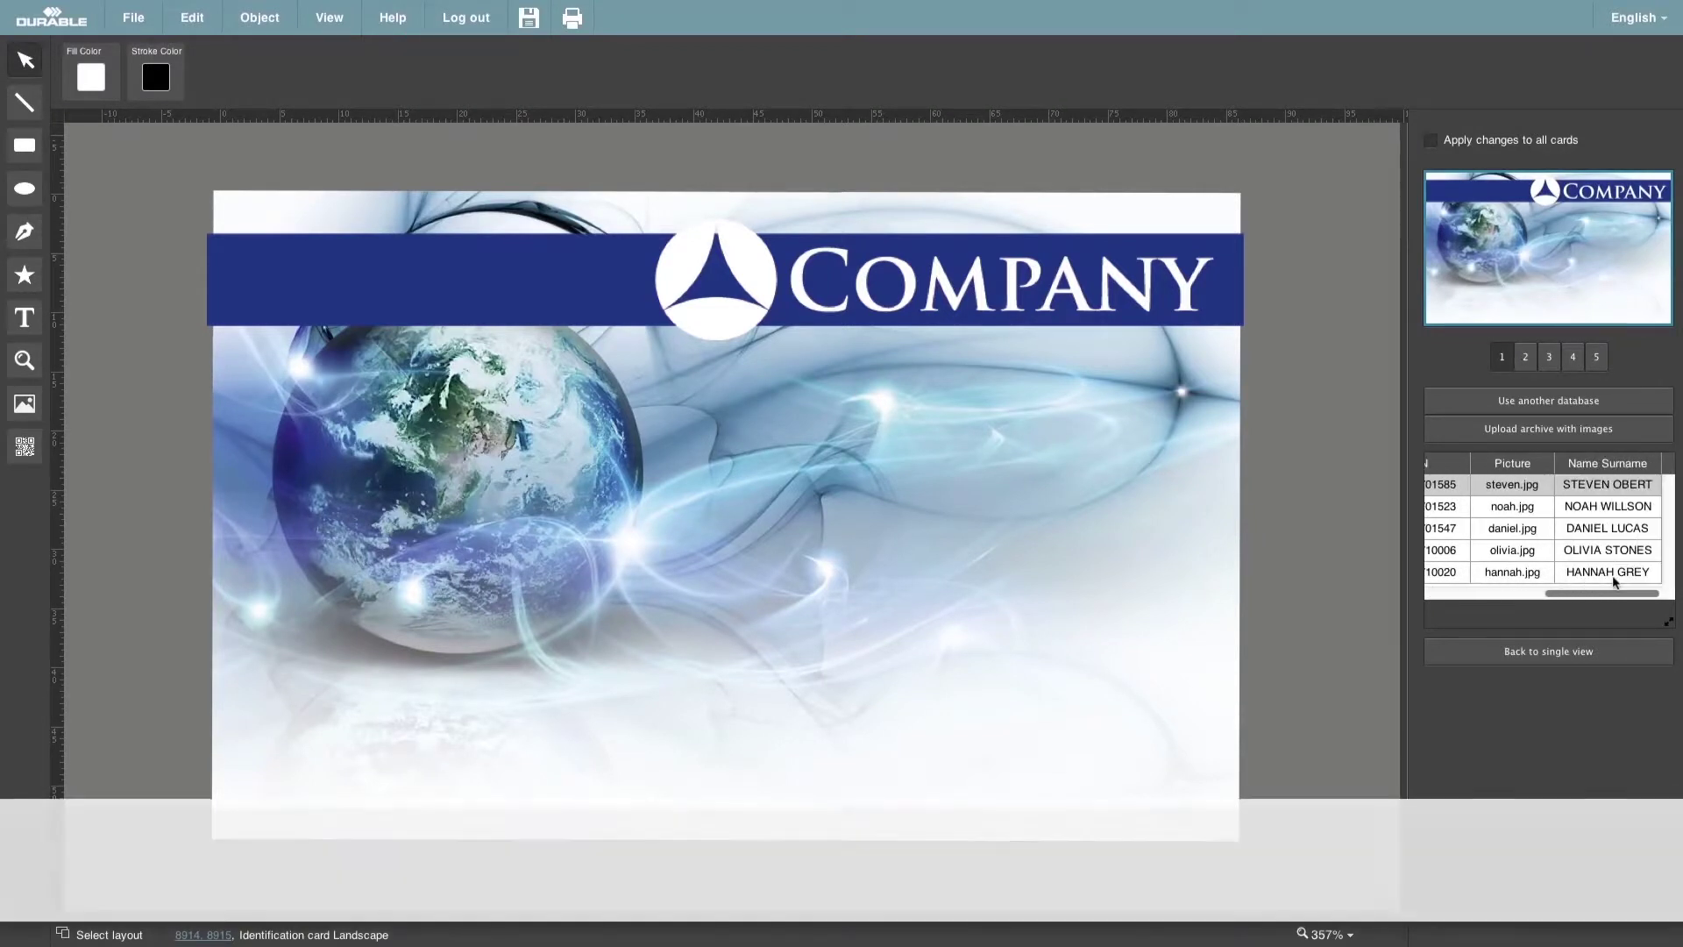
pyautogui.moveTo(1614, 462); pyautogui.dragTo(511, 689)
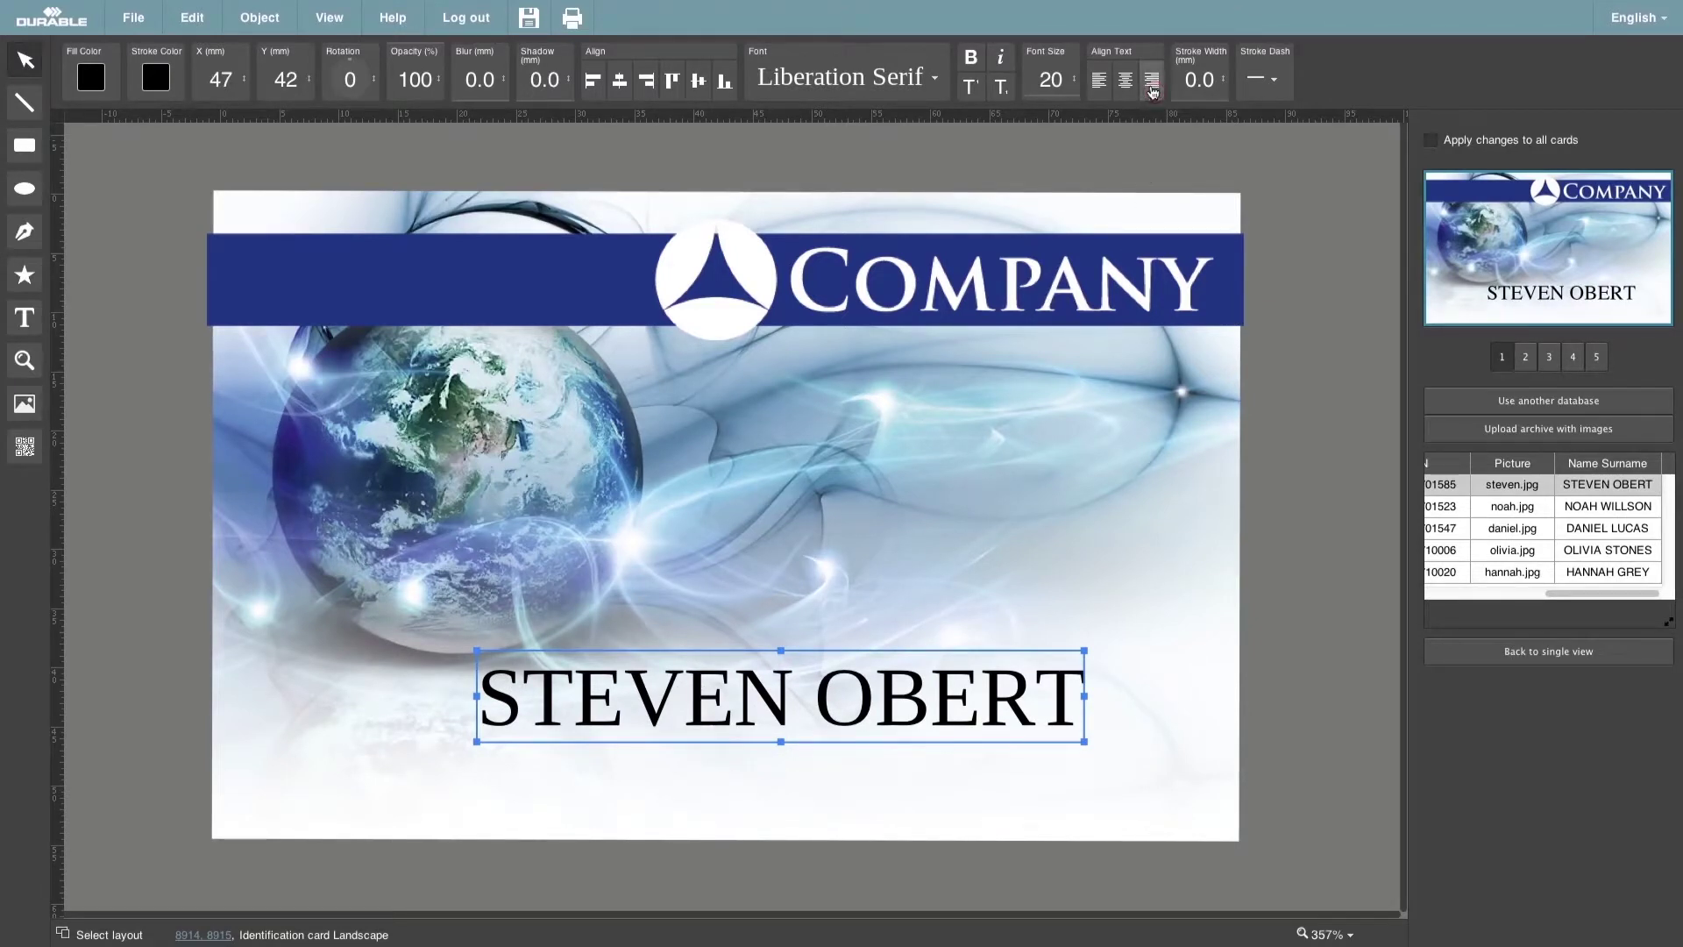
pyautogui.click(936, 81)
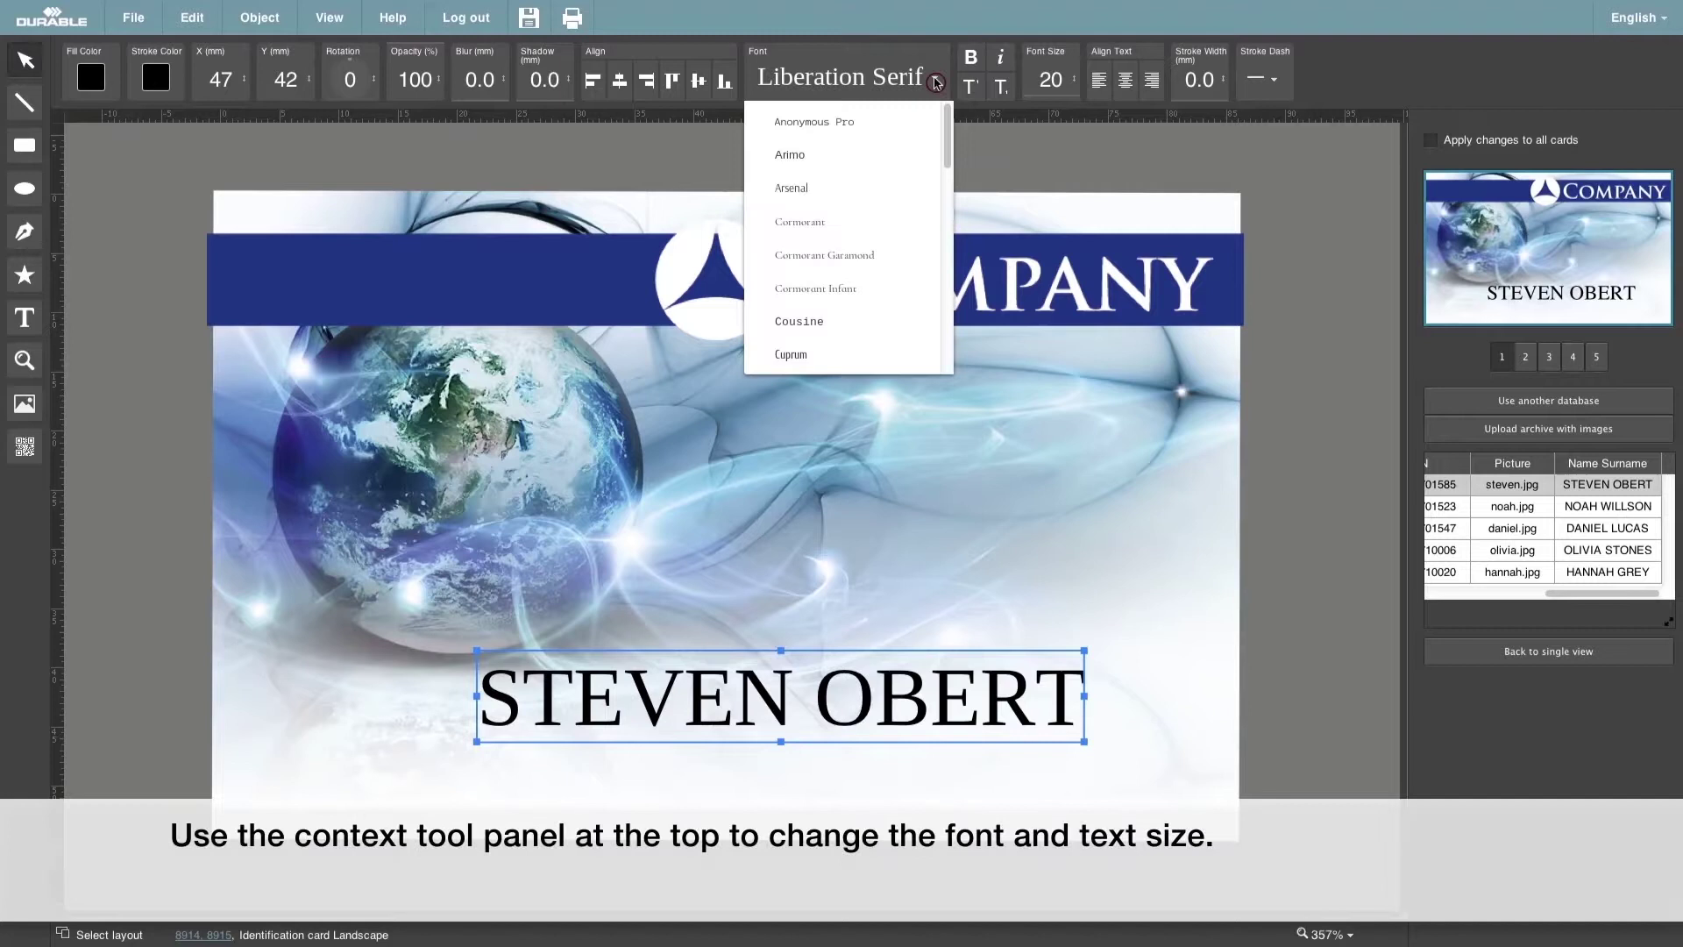
pyautogui.click(854, 128)
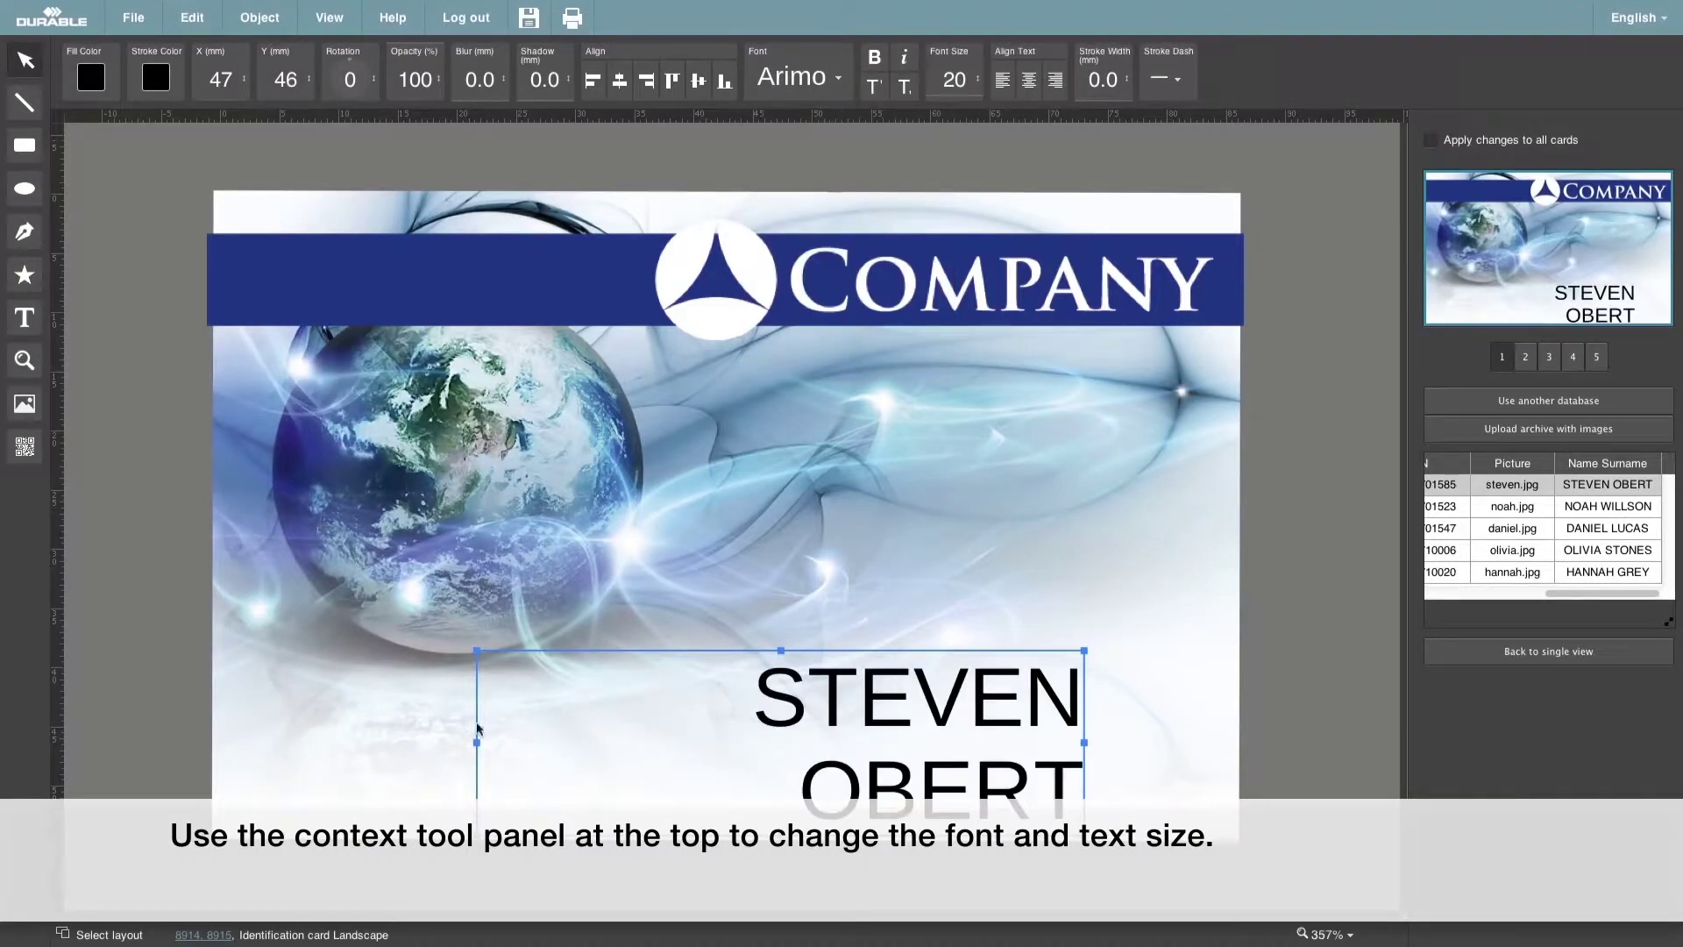
# Widen the name's text box so the name fits on one line, trim its height and make the text bold.
pyautogui.moveTo(476, 742); pyautogui.dragTo(406, 742)
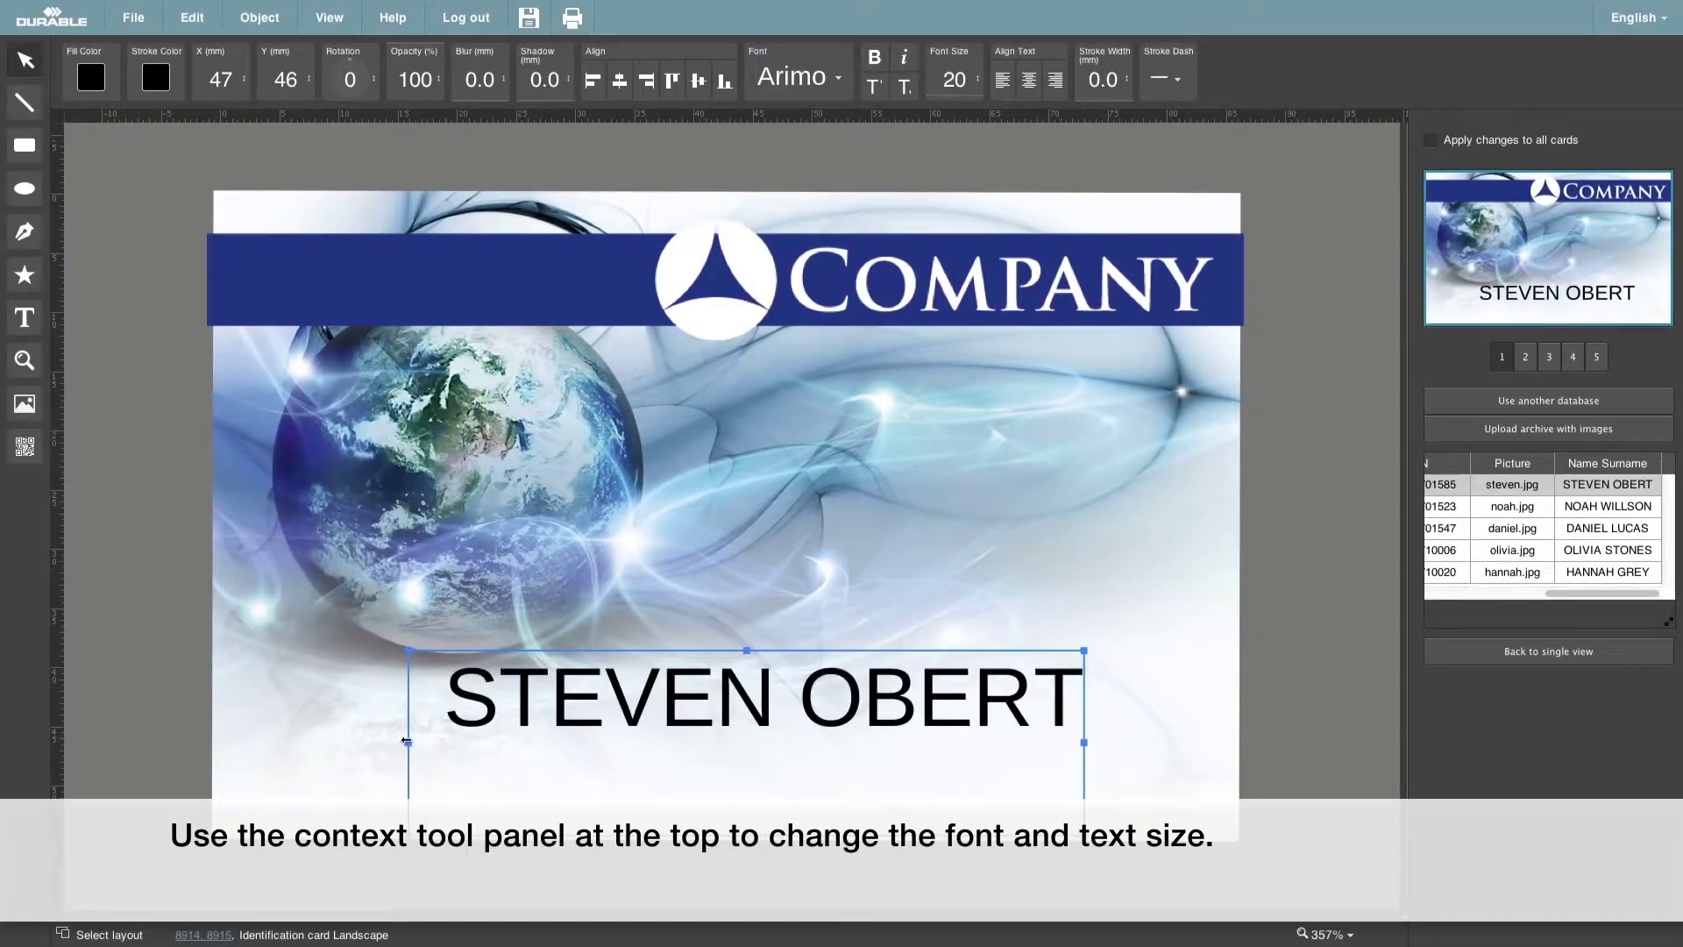
pyautogui.moveTo(748, 830); pyautogui.dragTo(754, 735)
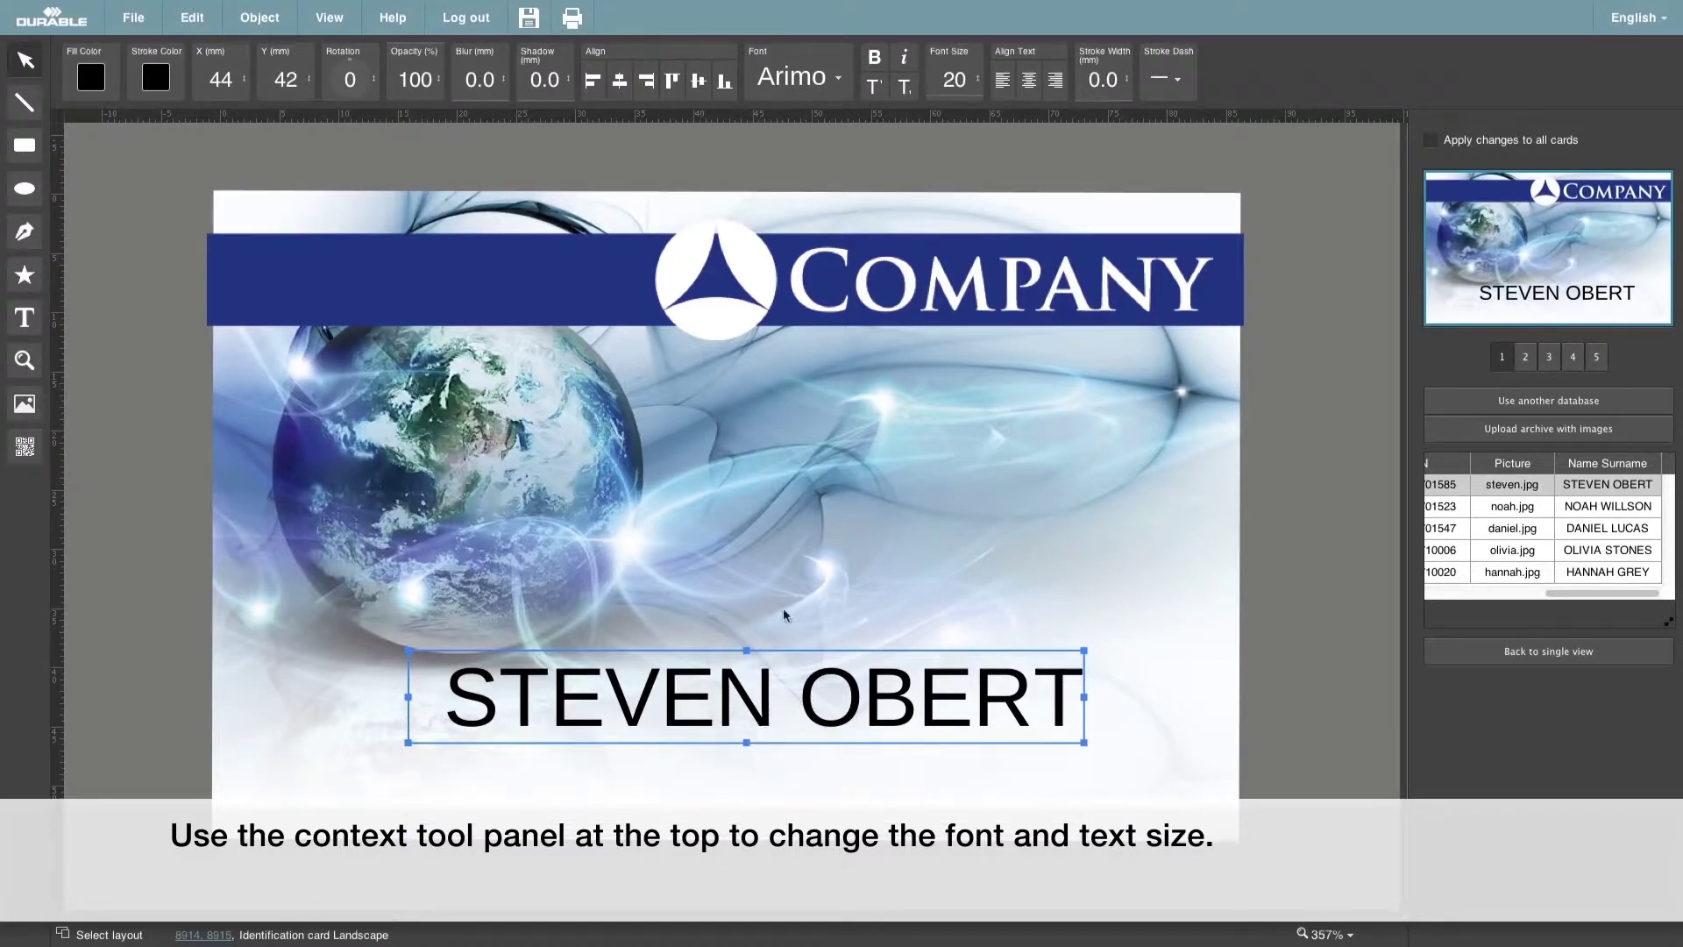
pyautogui.click(875, 58)
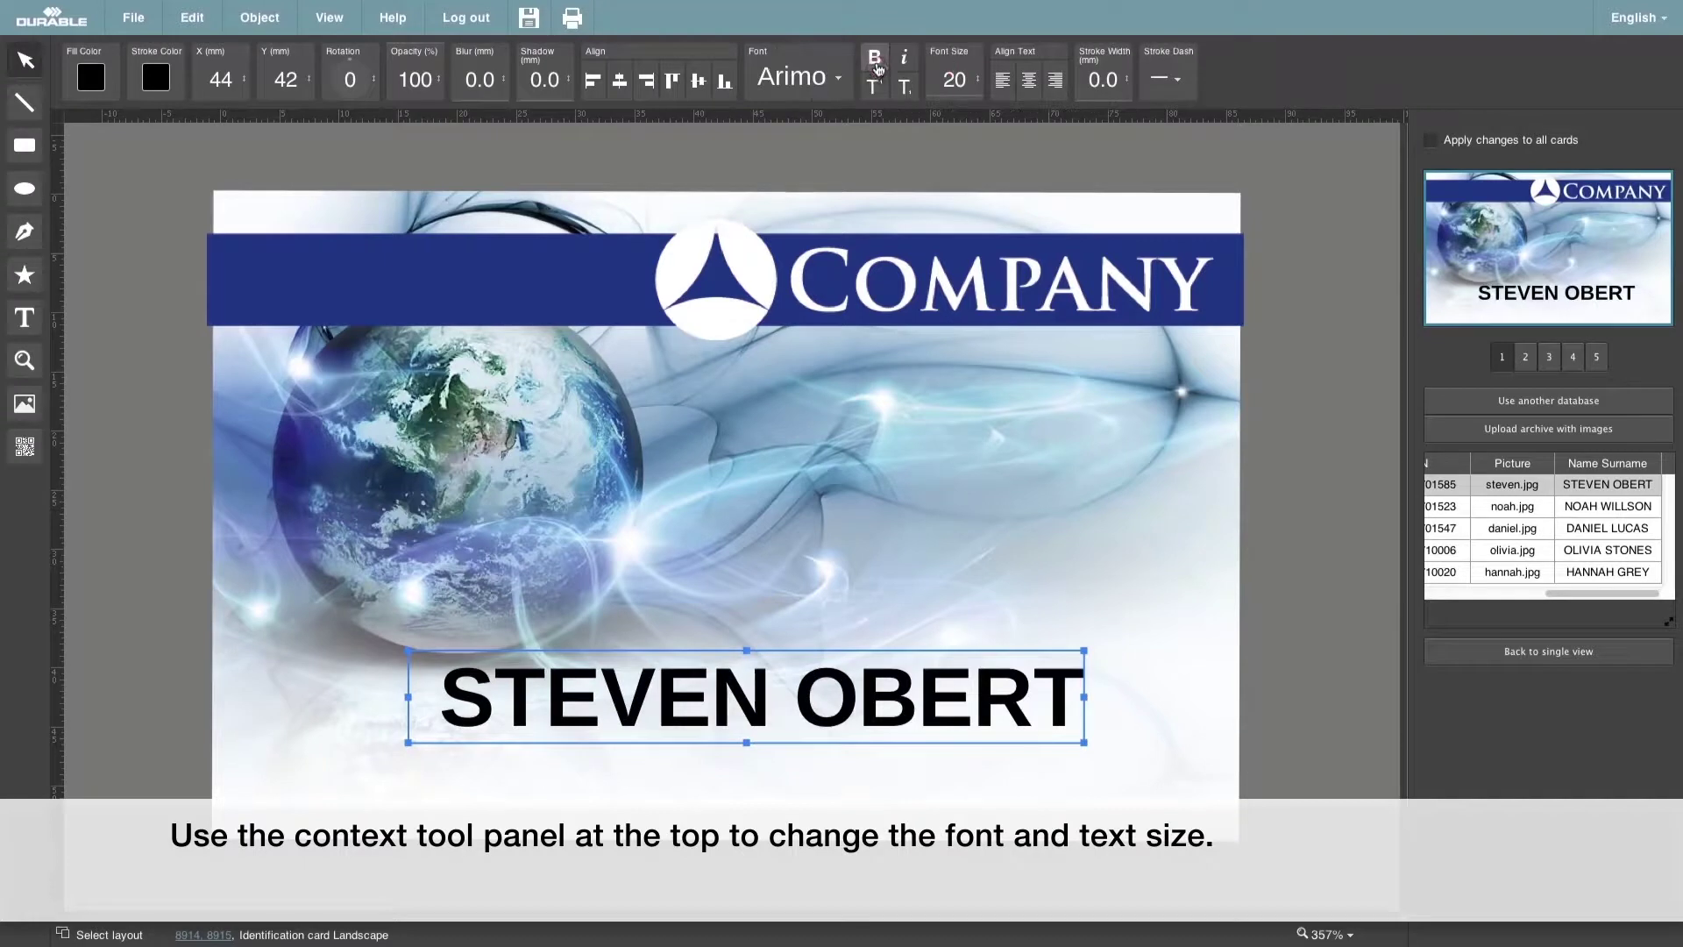
pyautogui.moveTo(898, 691); pyautogui.dragTo(904, 695)
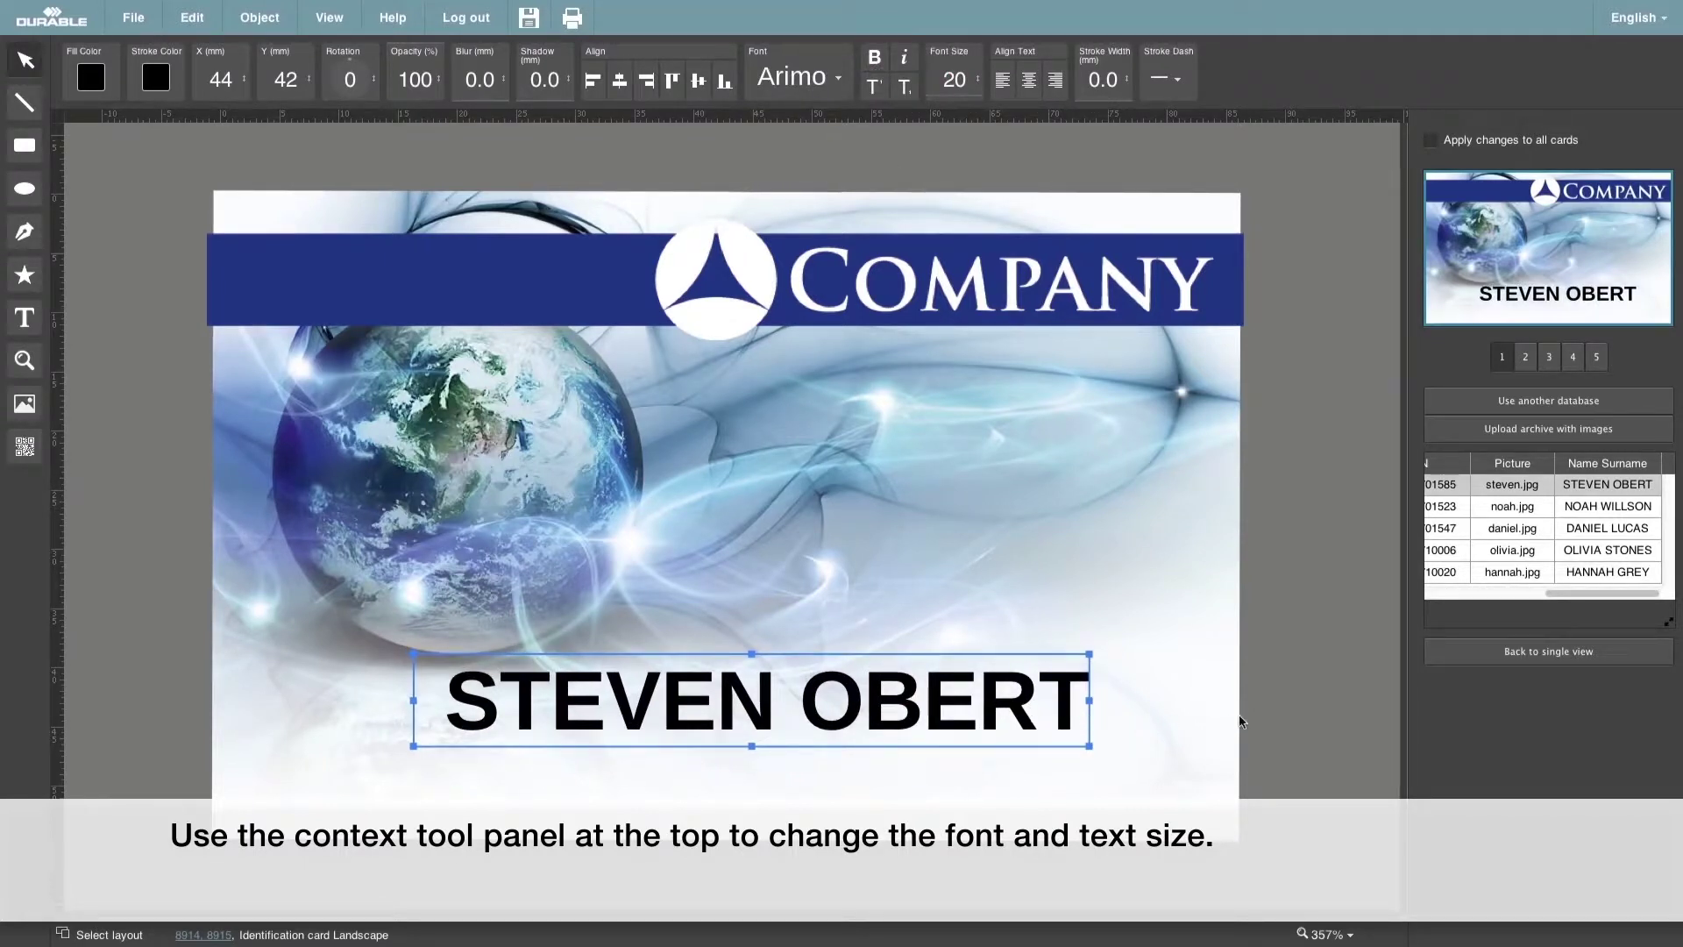
pyautogui.click(1276, 718)
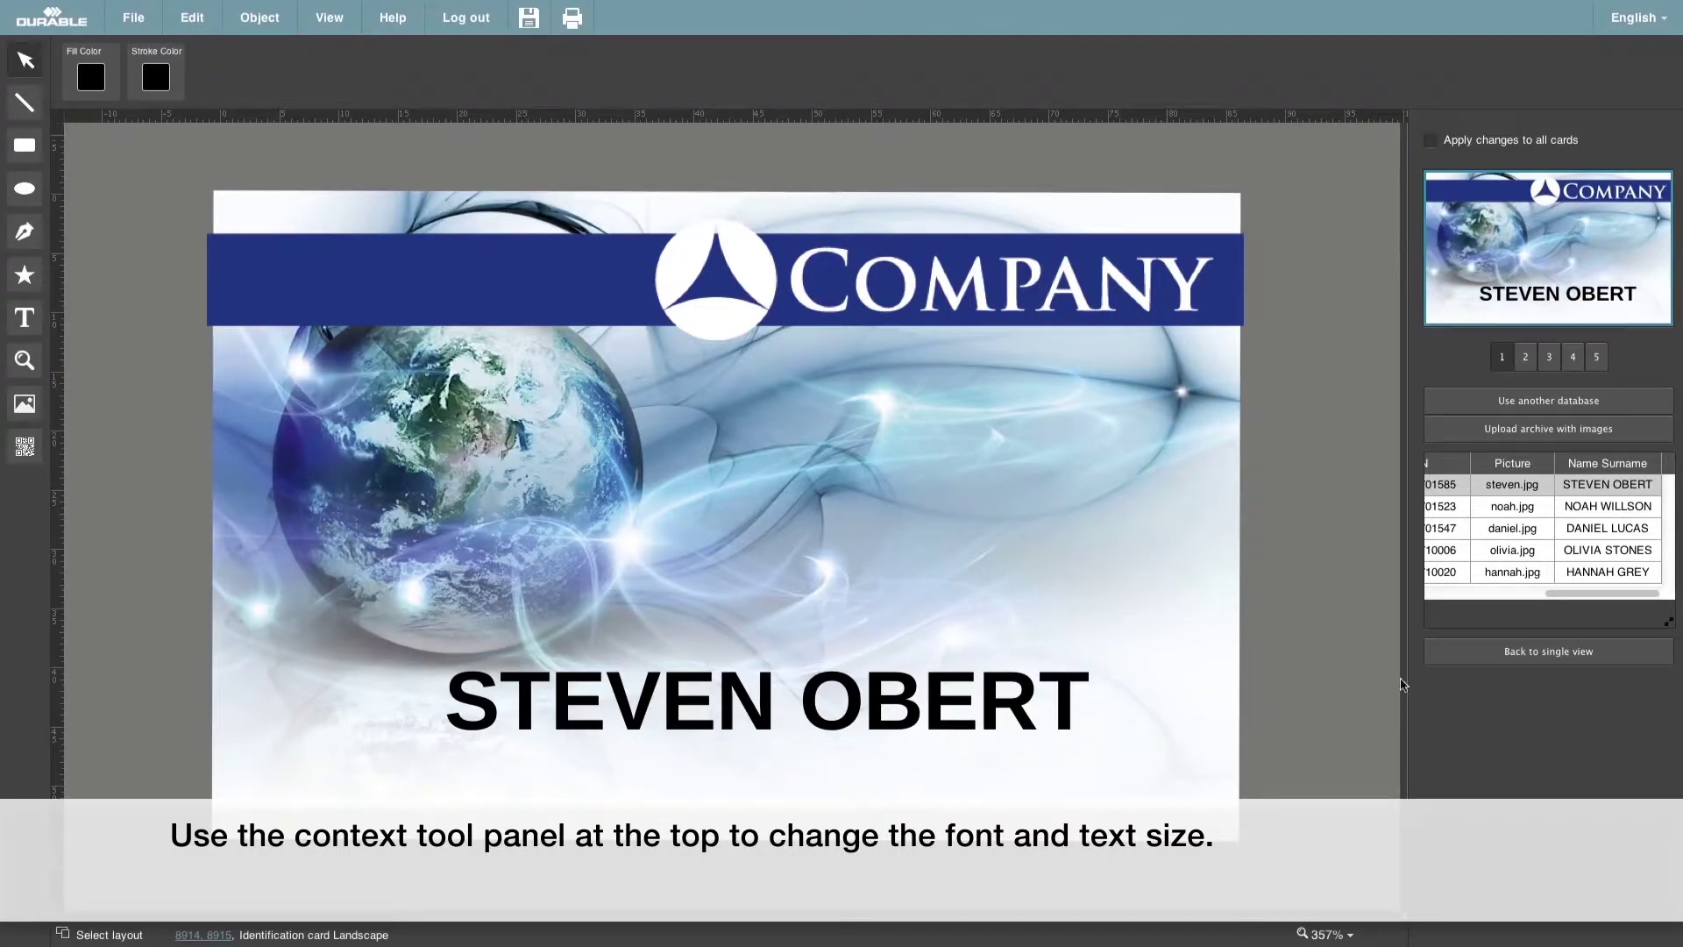
# Place the ID column from the database table on the card below the name and set its font size to 10.
pyautogui.moveTo(1554, 596); pyautogui.dragTo(1442, 599)
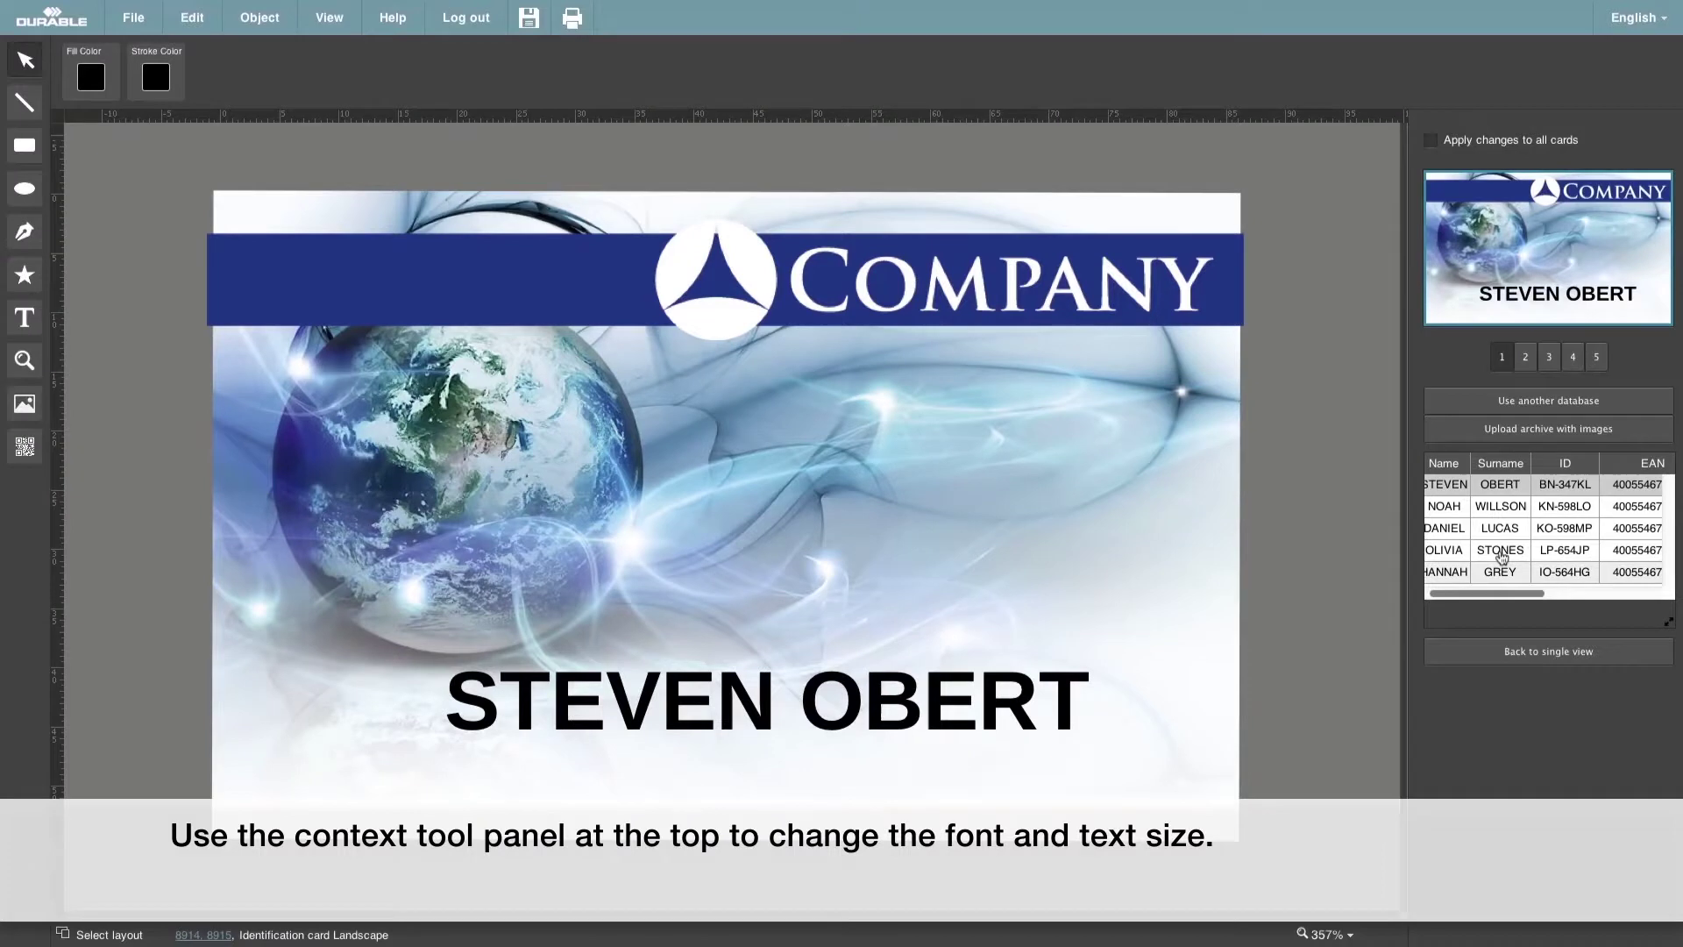
pyautogui.moveTo(1565, 464); pyautogui.dragTo(720, 778)
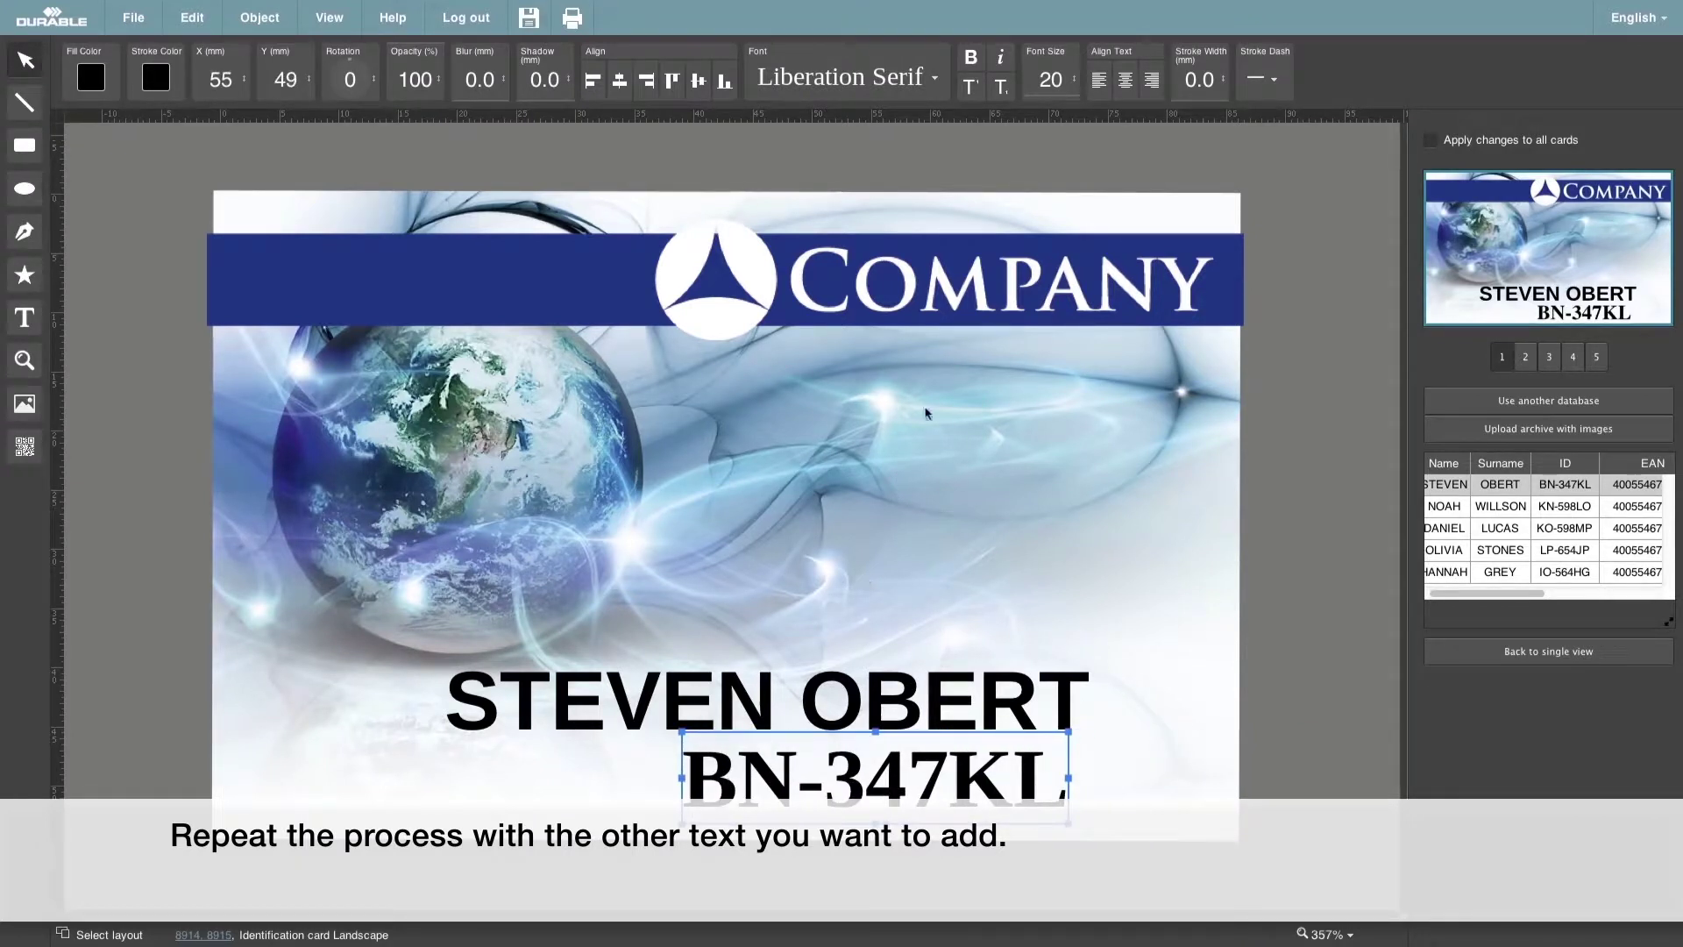
pyautogui.moveTo(1077, 88); pyautogui.dragTo(1054, 83)
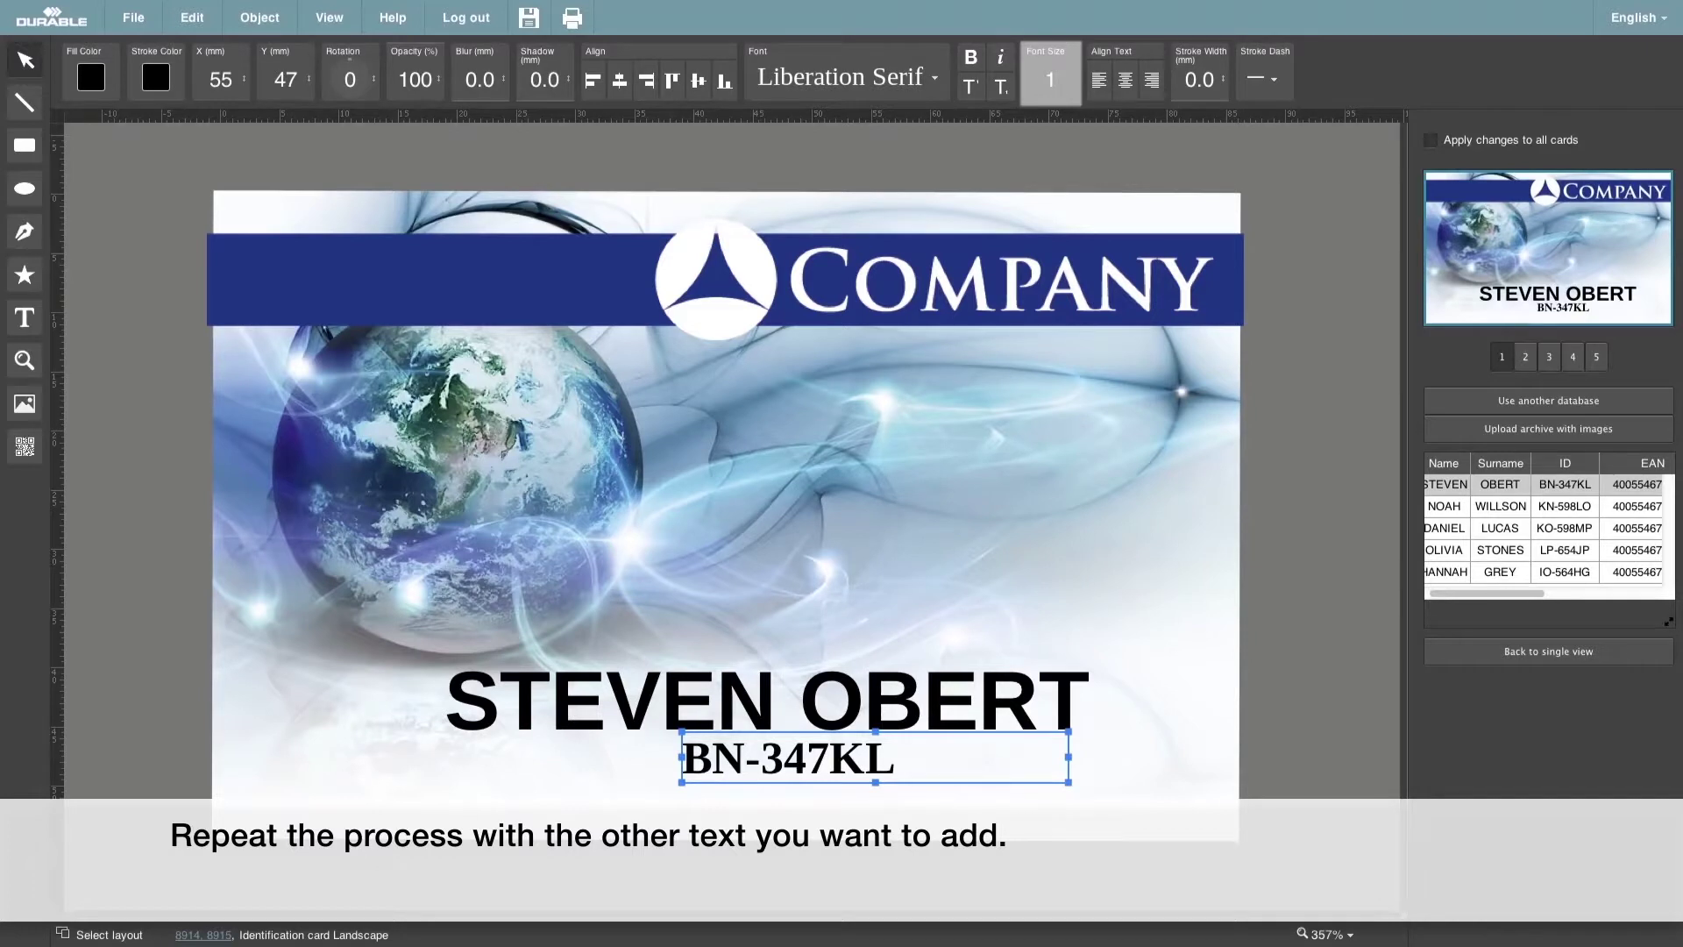
pyautogui.press('Return')
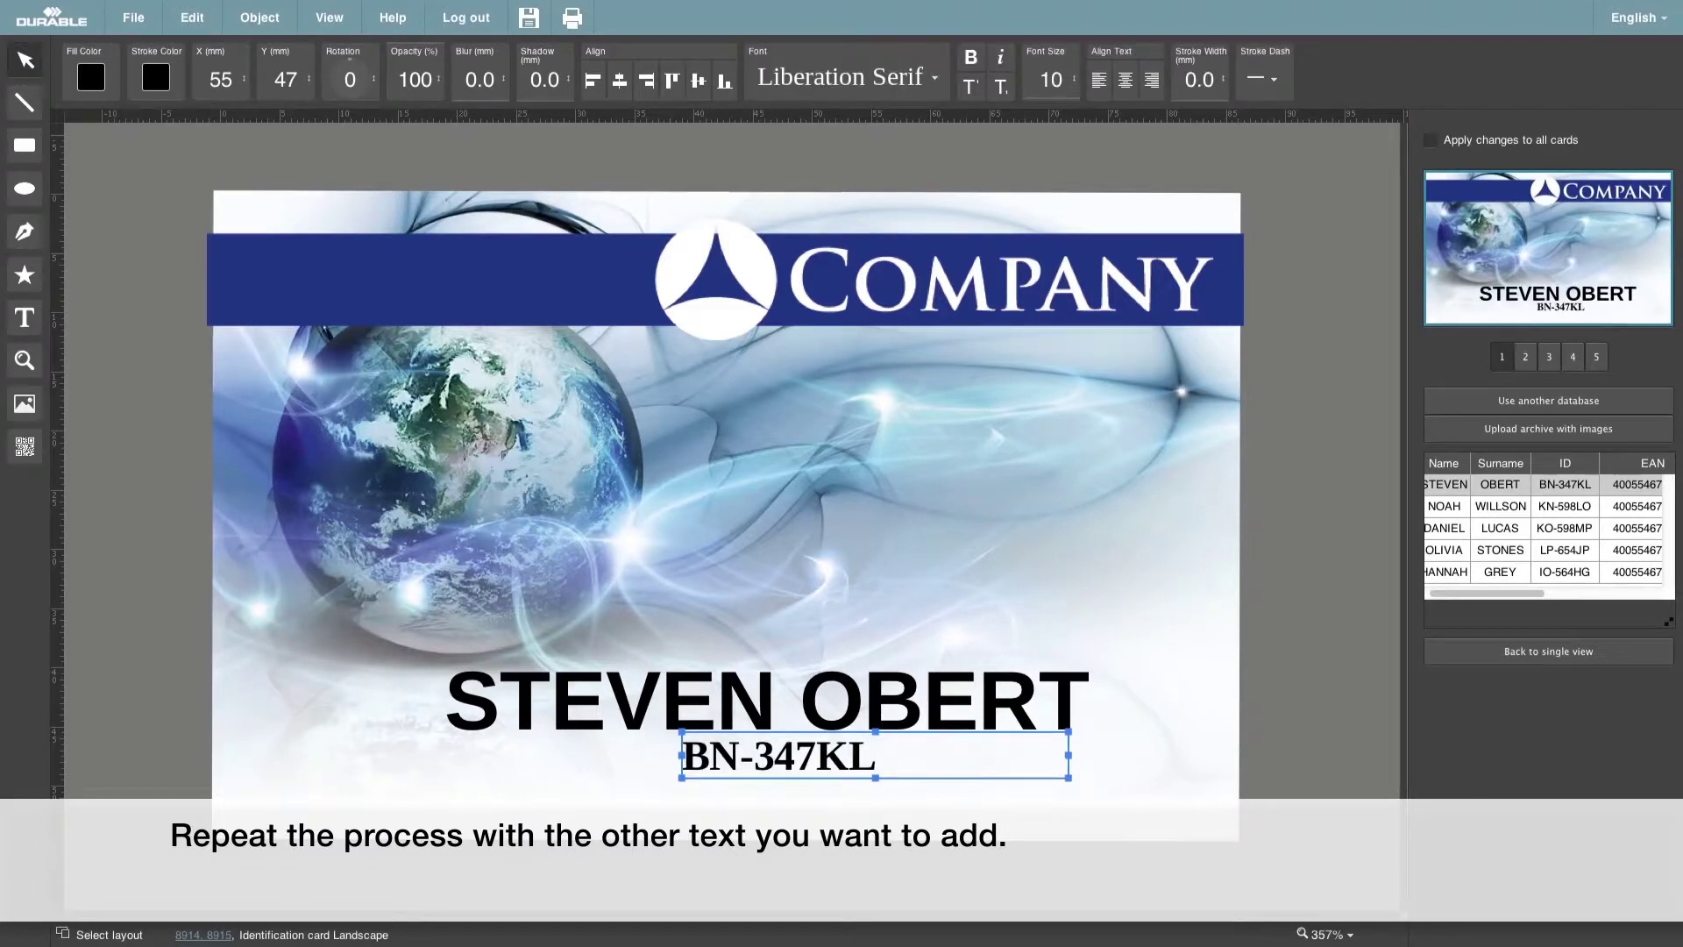
# Format the ID as right-aligned, non-bold Arimo text and shift it to line up with the name's right edge.
pyautogui.click(1149, 82)
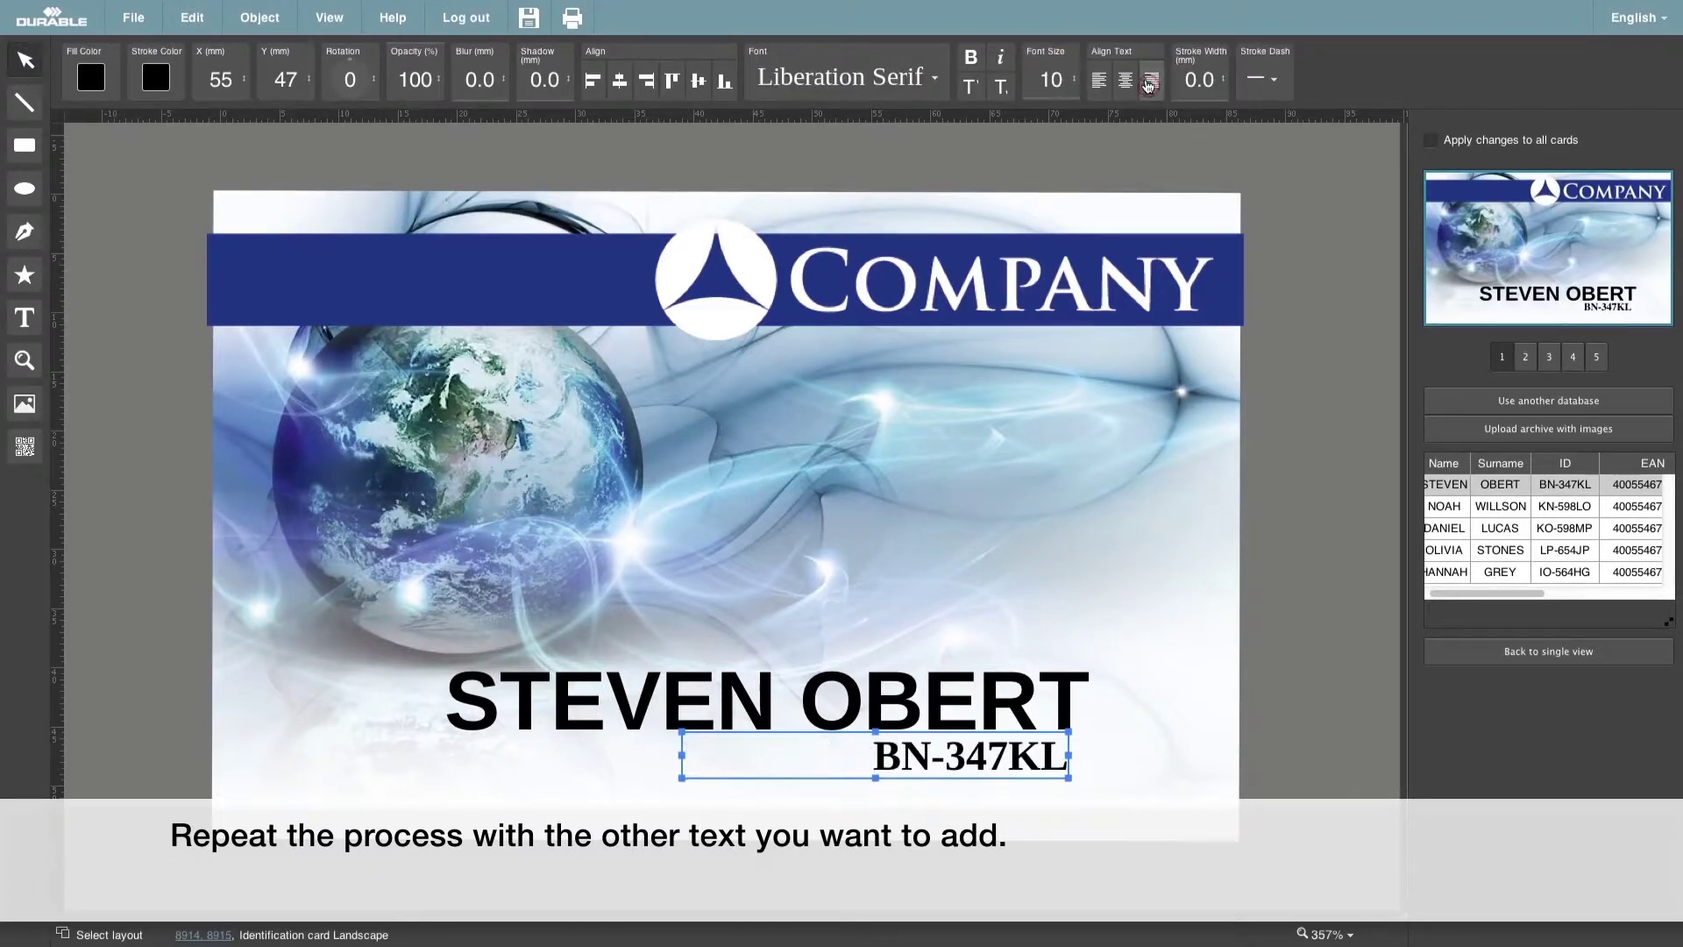
pyautogui.click(936, 79)
pyautogui.click(833, 153)
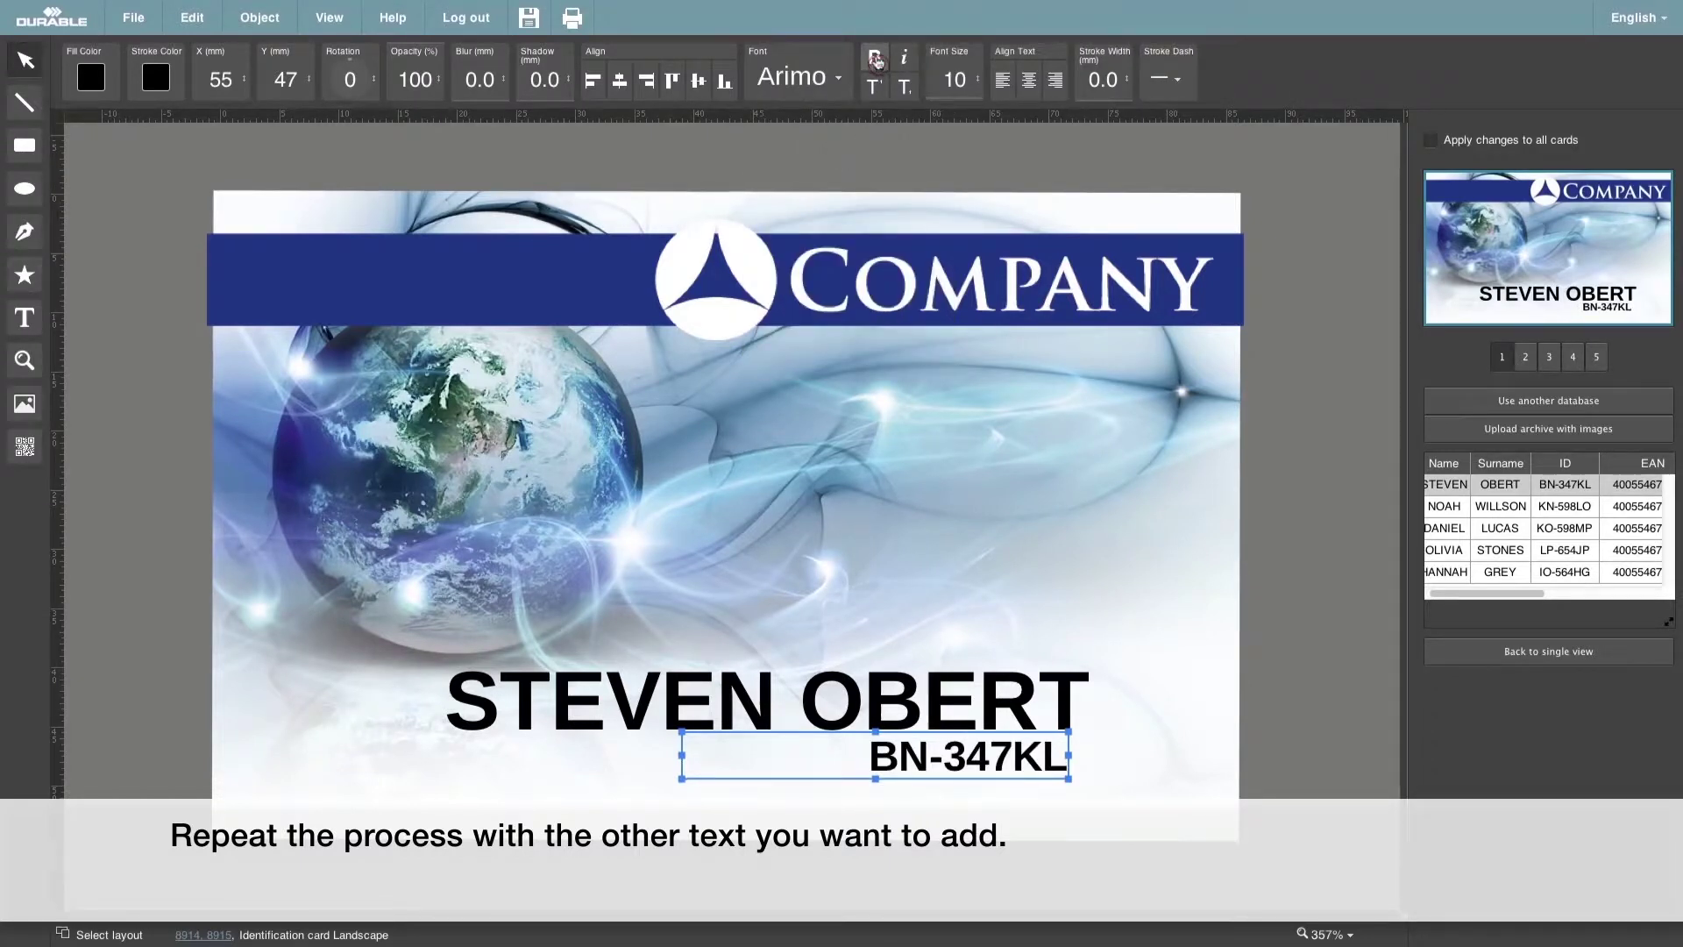
pyautogui.click(875, 60)
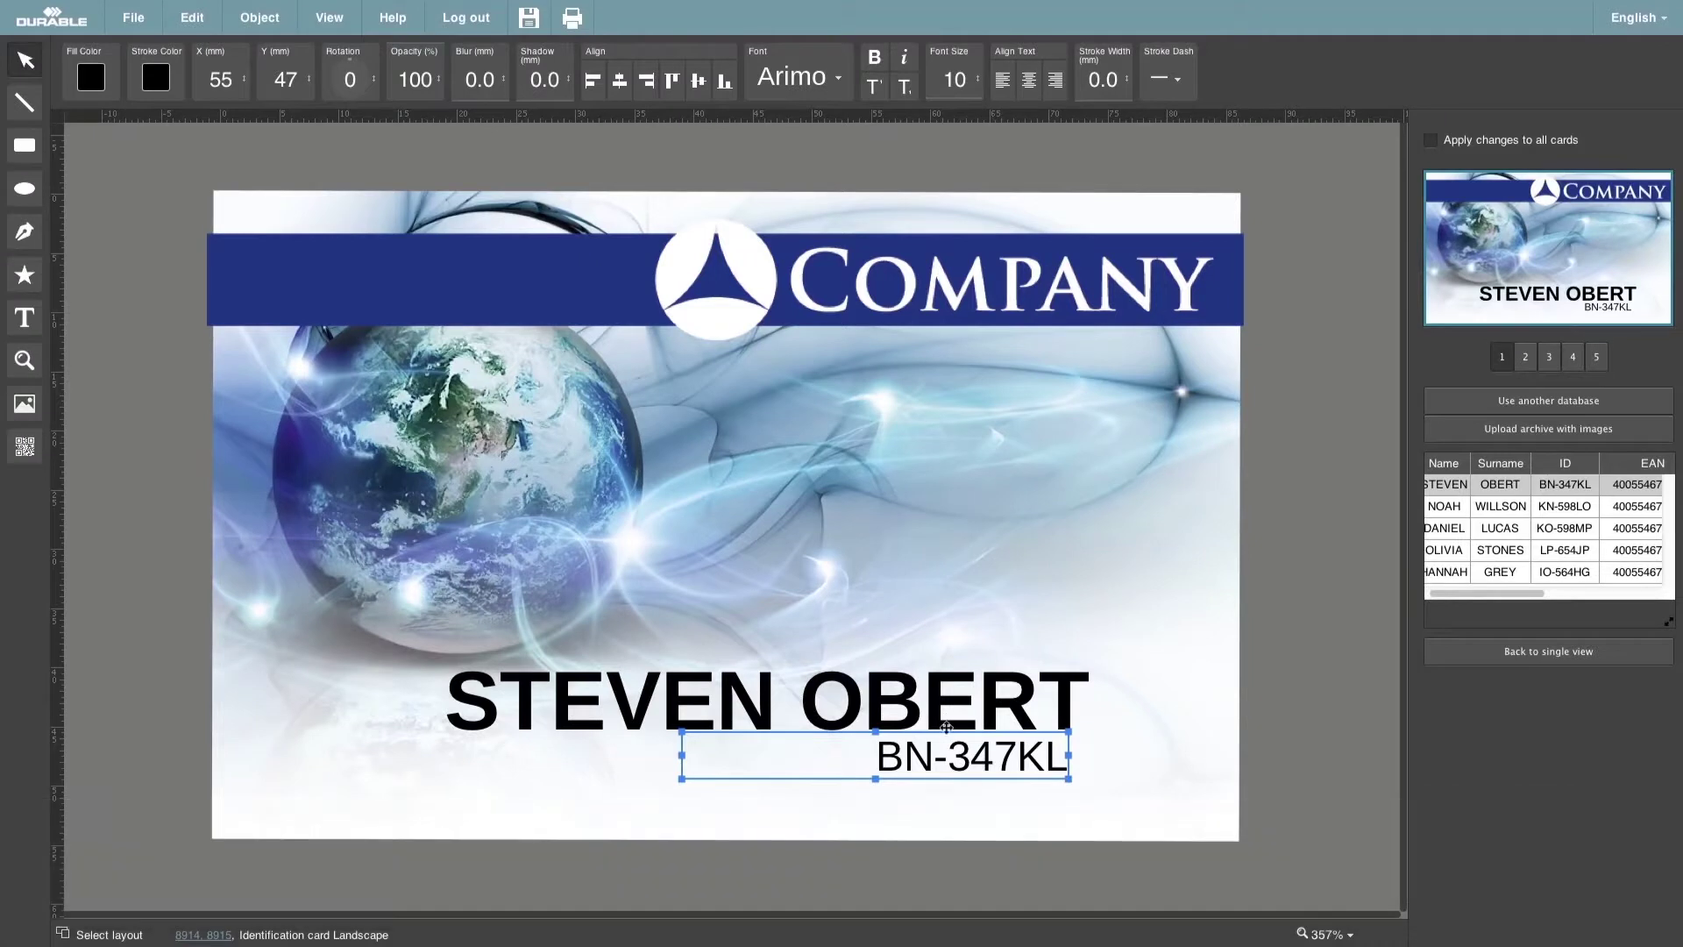
pyautogui.moveTo(947, 771); pyautogui.dragTo(965, 769)
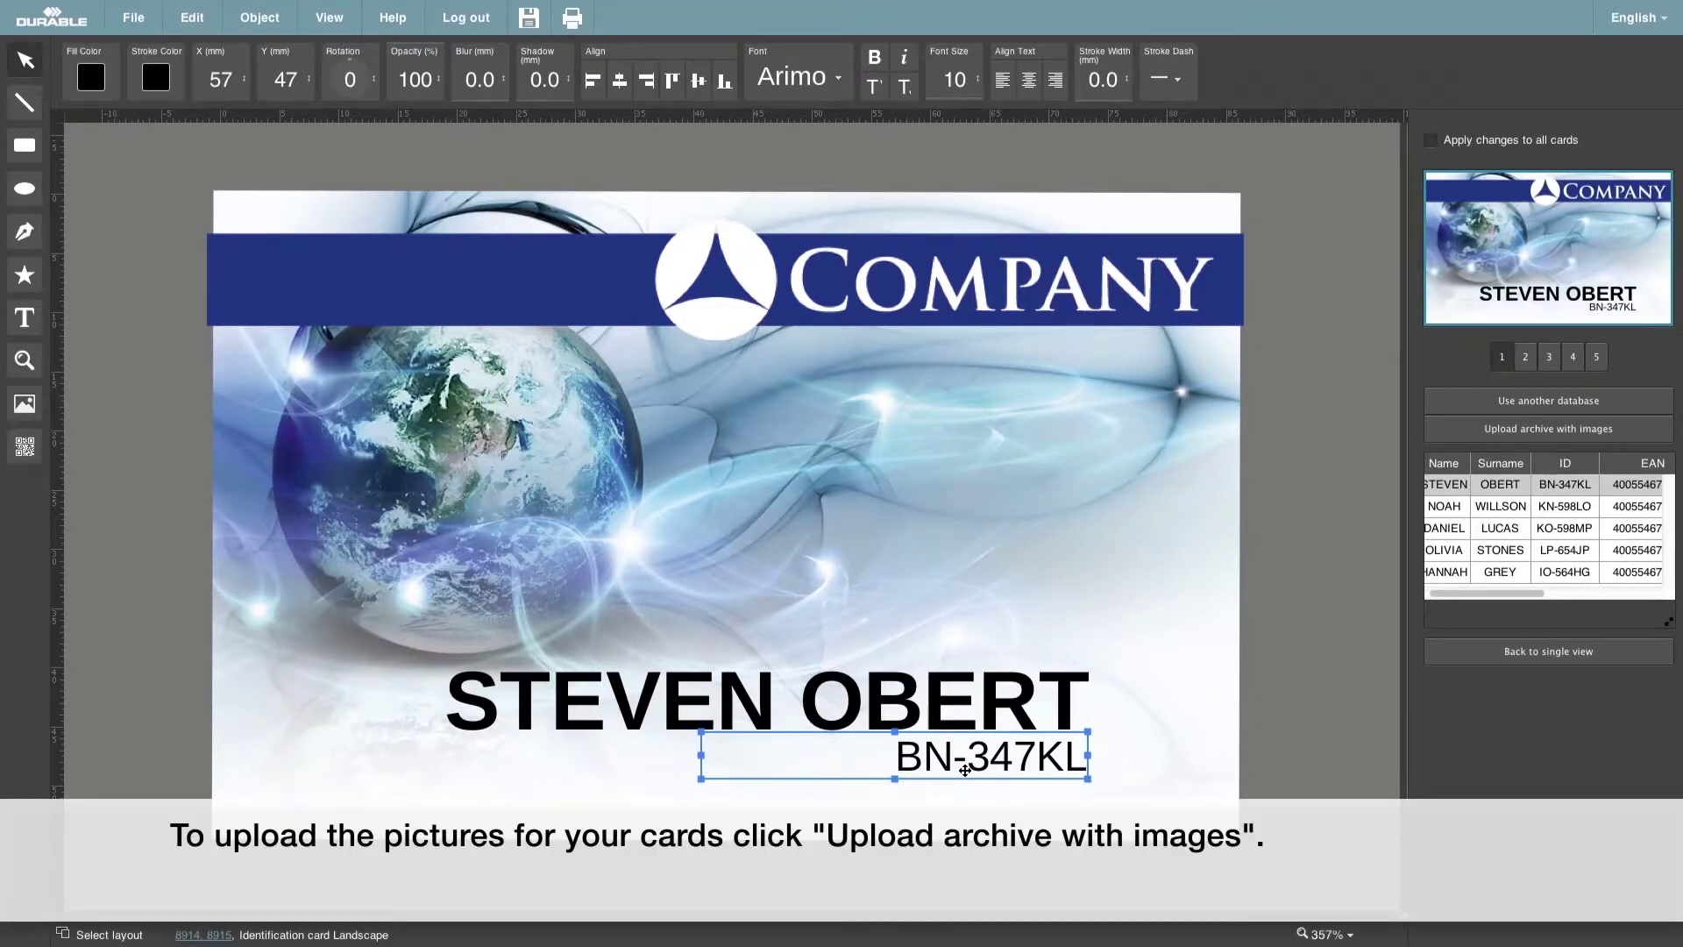
pyautogui.click(1292, 827)
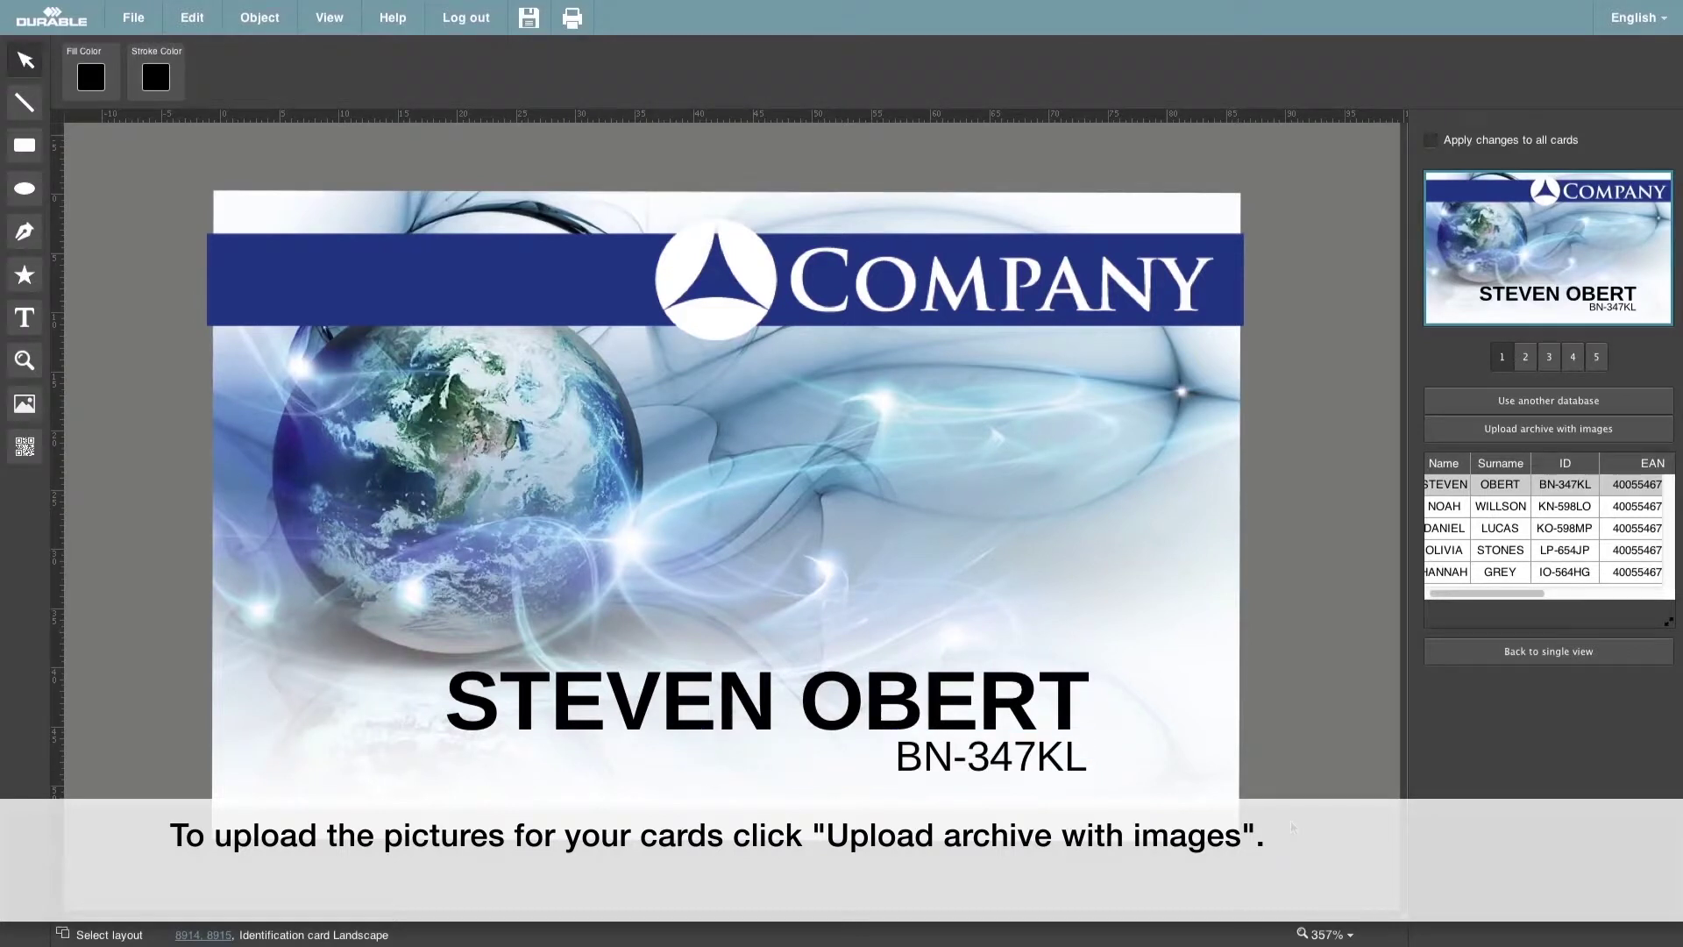
# Upload portraits.zip as the image archive for the database's Picture column.
pyautogui.moveTo(1459, 594); pyautogui.dragTo(1576, 589)
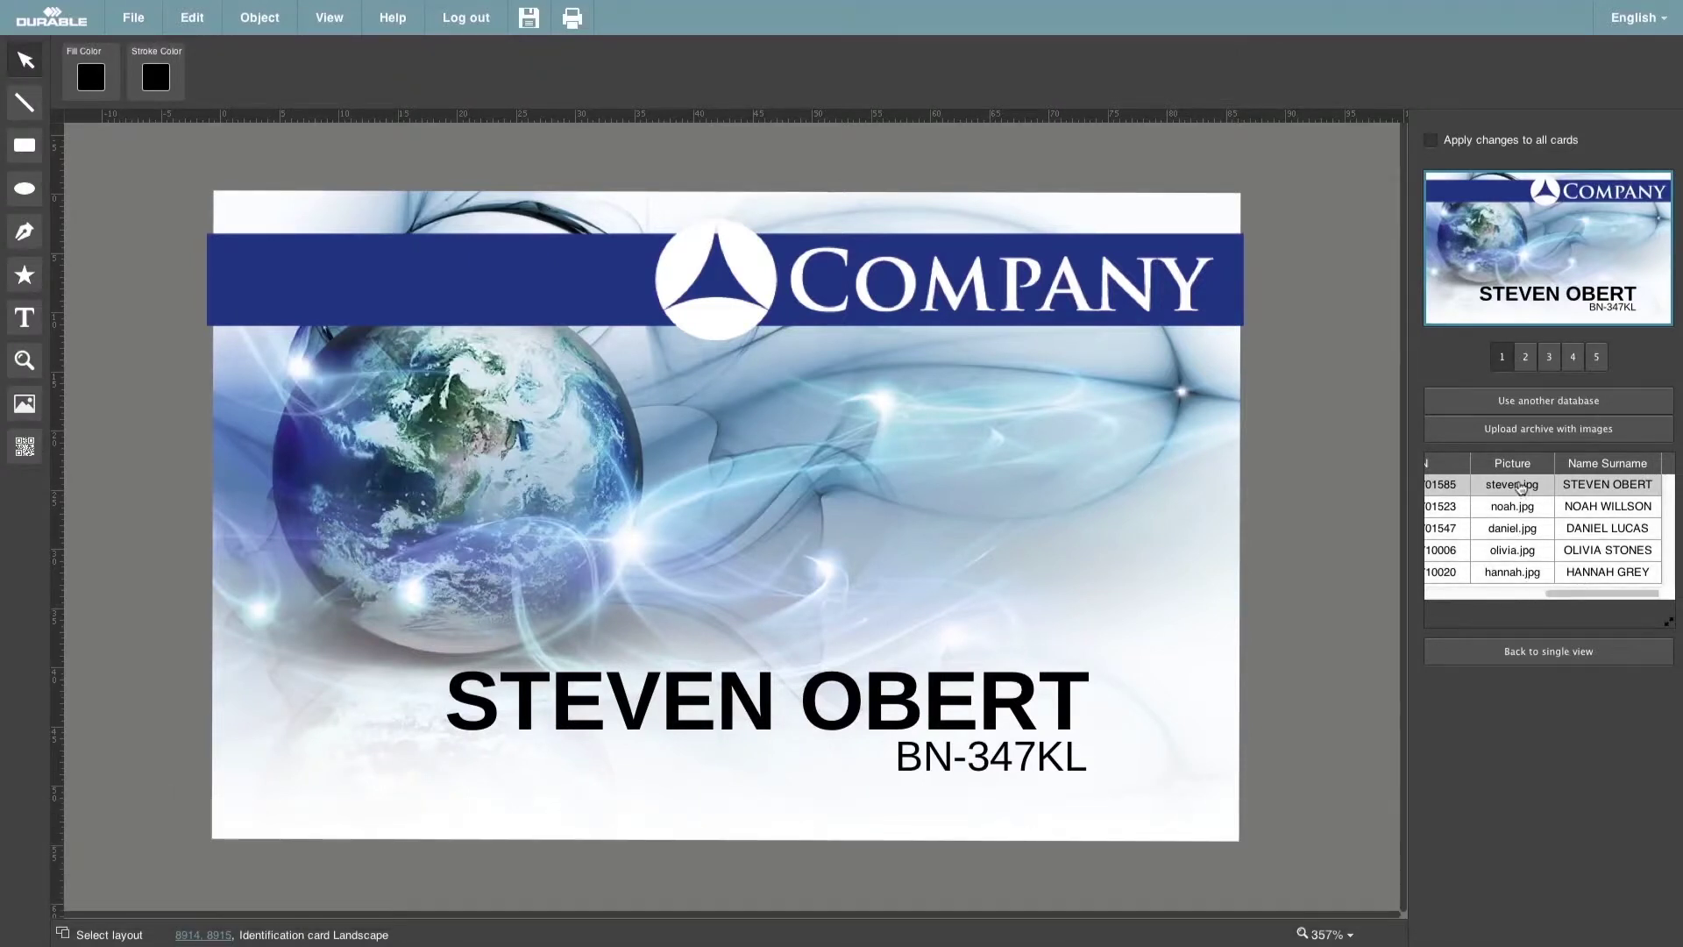
pyautogui.click(1524, 431)
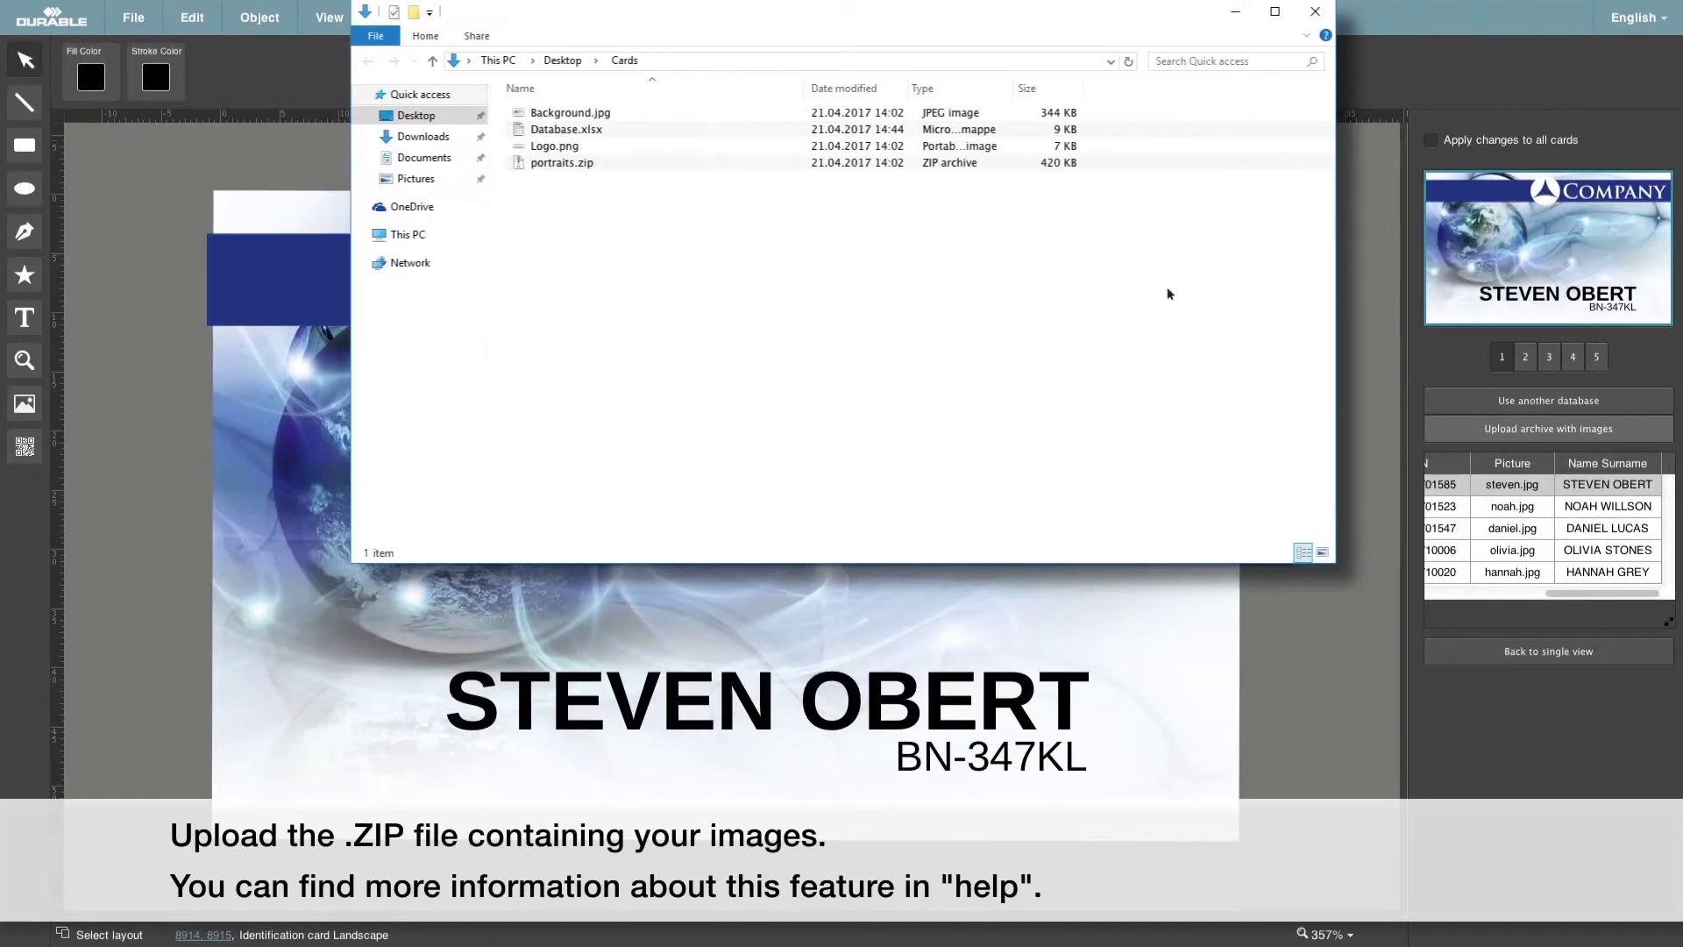
pyautogui.click(578, 163)
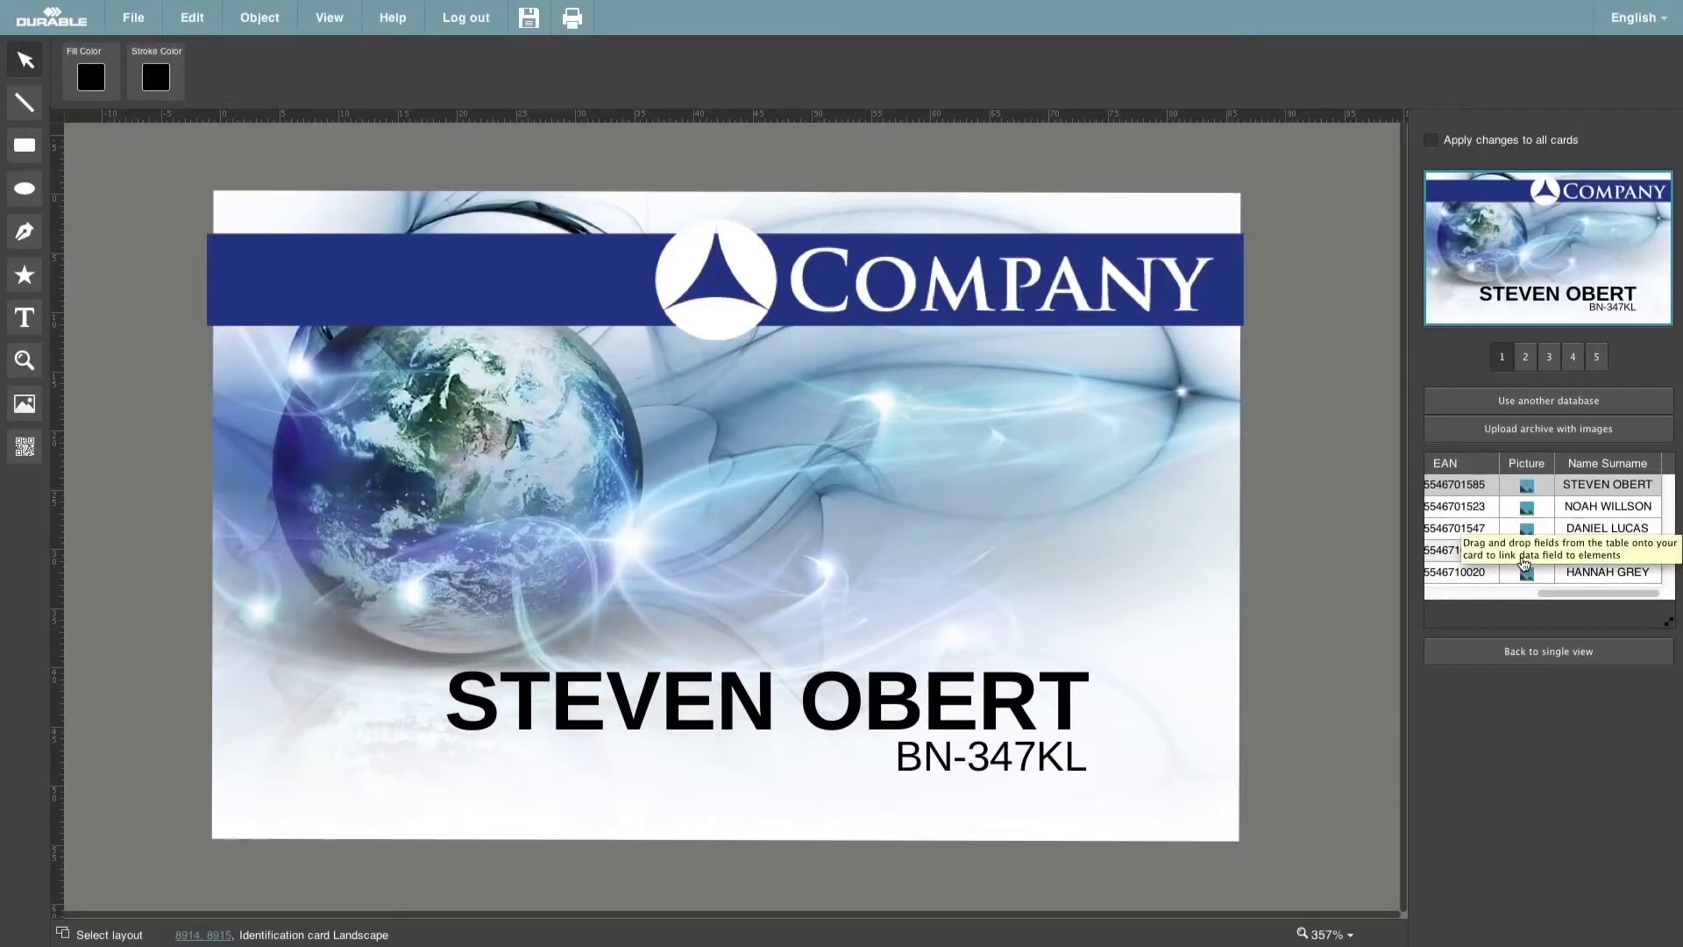
# Place the Picture column above the name, flush with its right edge, and shrink the portrait to about 18 by 23 mm.
pyautogui.moveTo(1527, 471); pyautogui.dragTo(1019, 478)
pyautogui.moveTo(1049, 517); pyautogui.dragTo(997, 518)
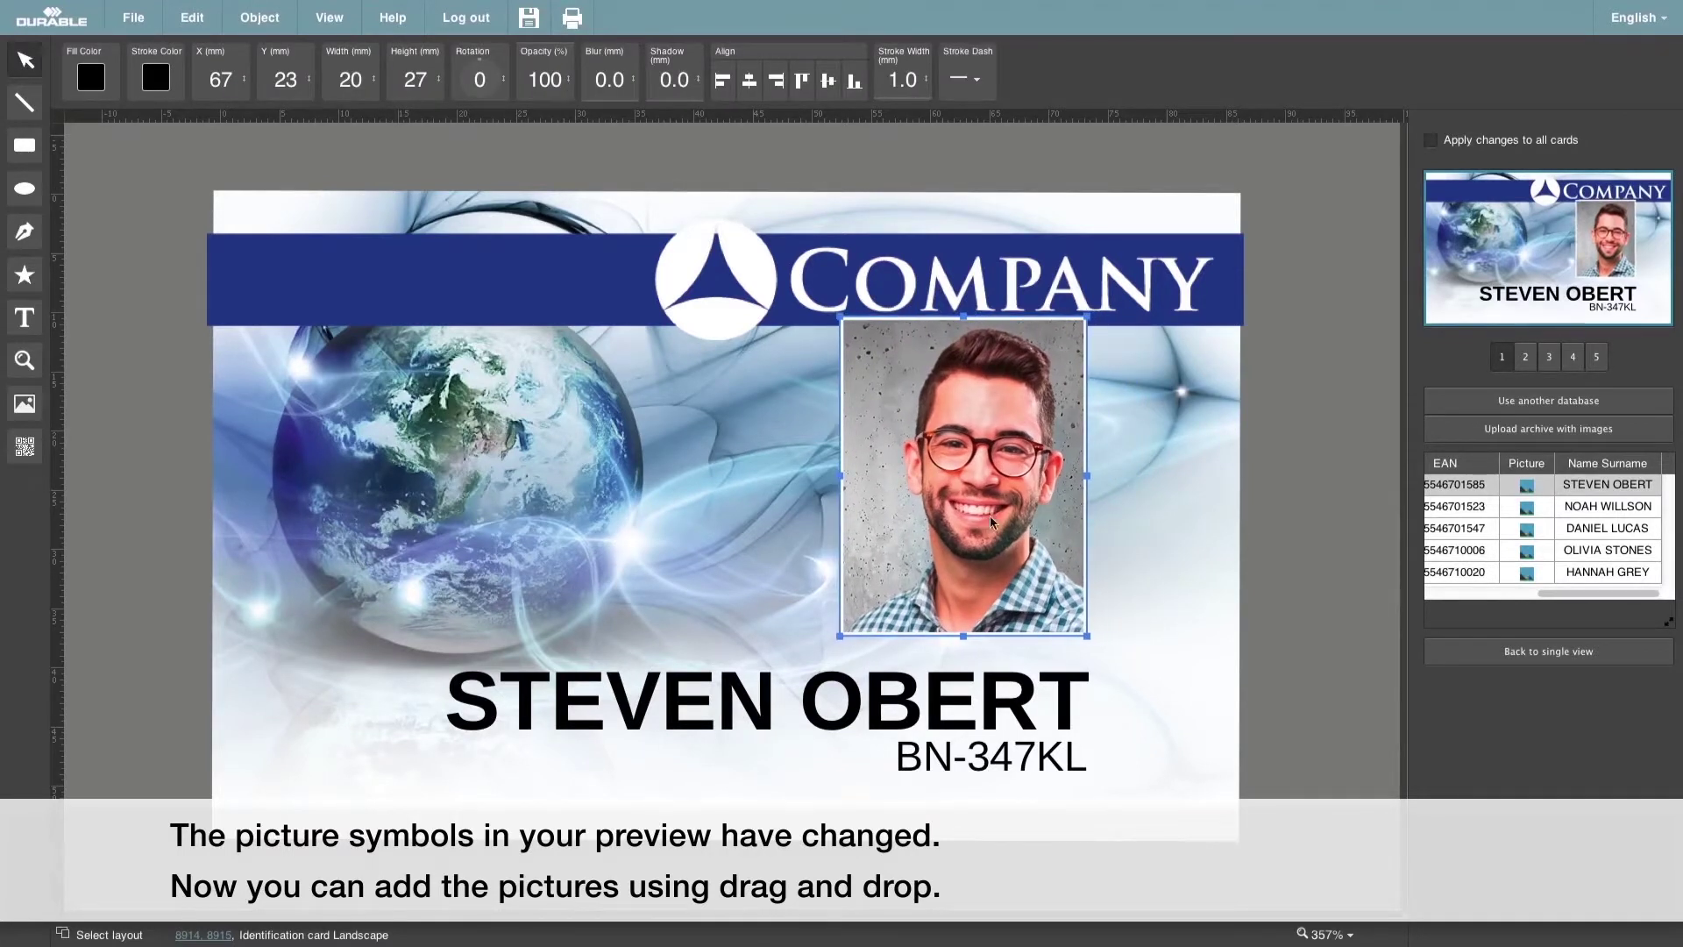
pyautogui.moveTo(844, 316); pyautogui.dragTo(866, 355)
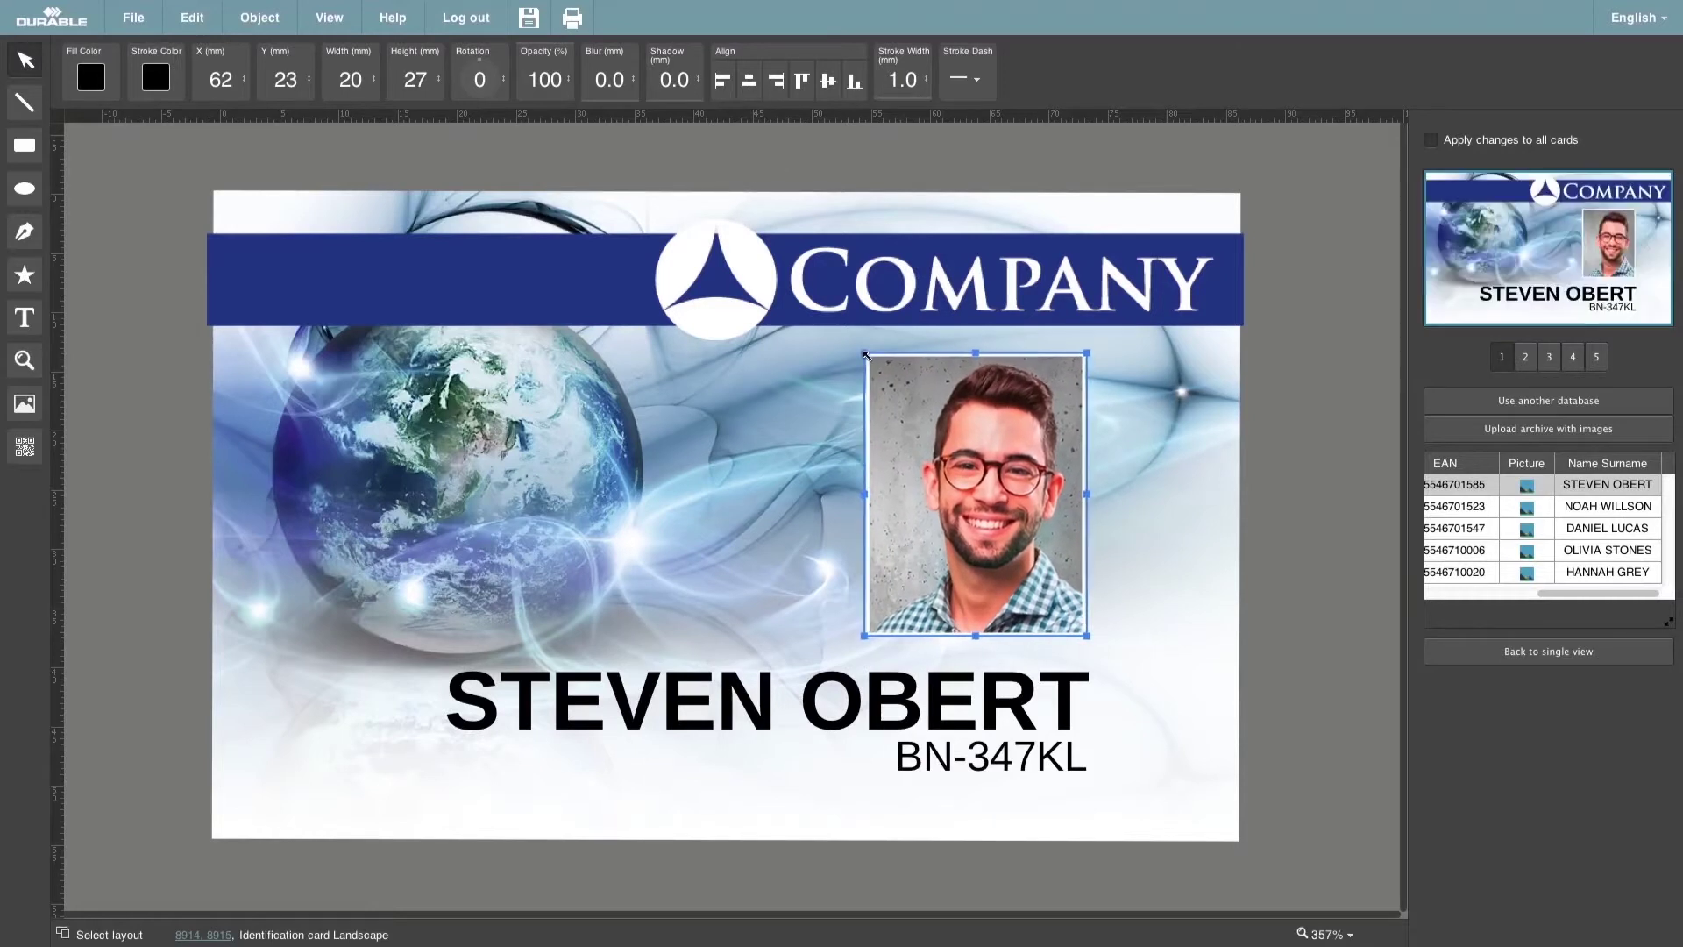
# Try grayscale and brightening on the portrait in the image editor, discard the edits and deselect the portrait.
pyautogui.rightClick(933, 403)
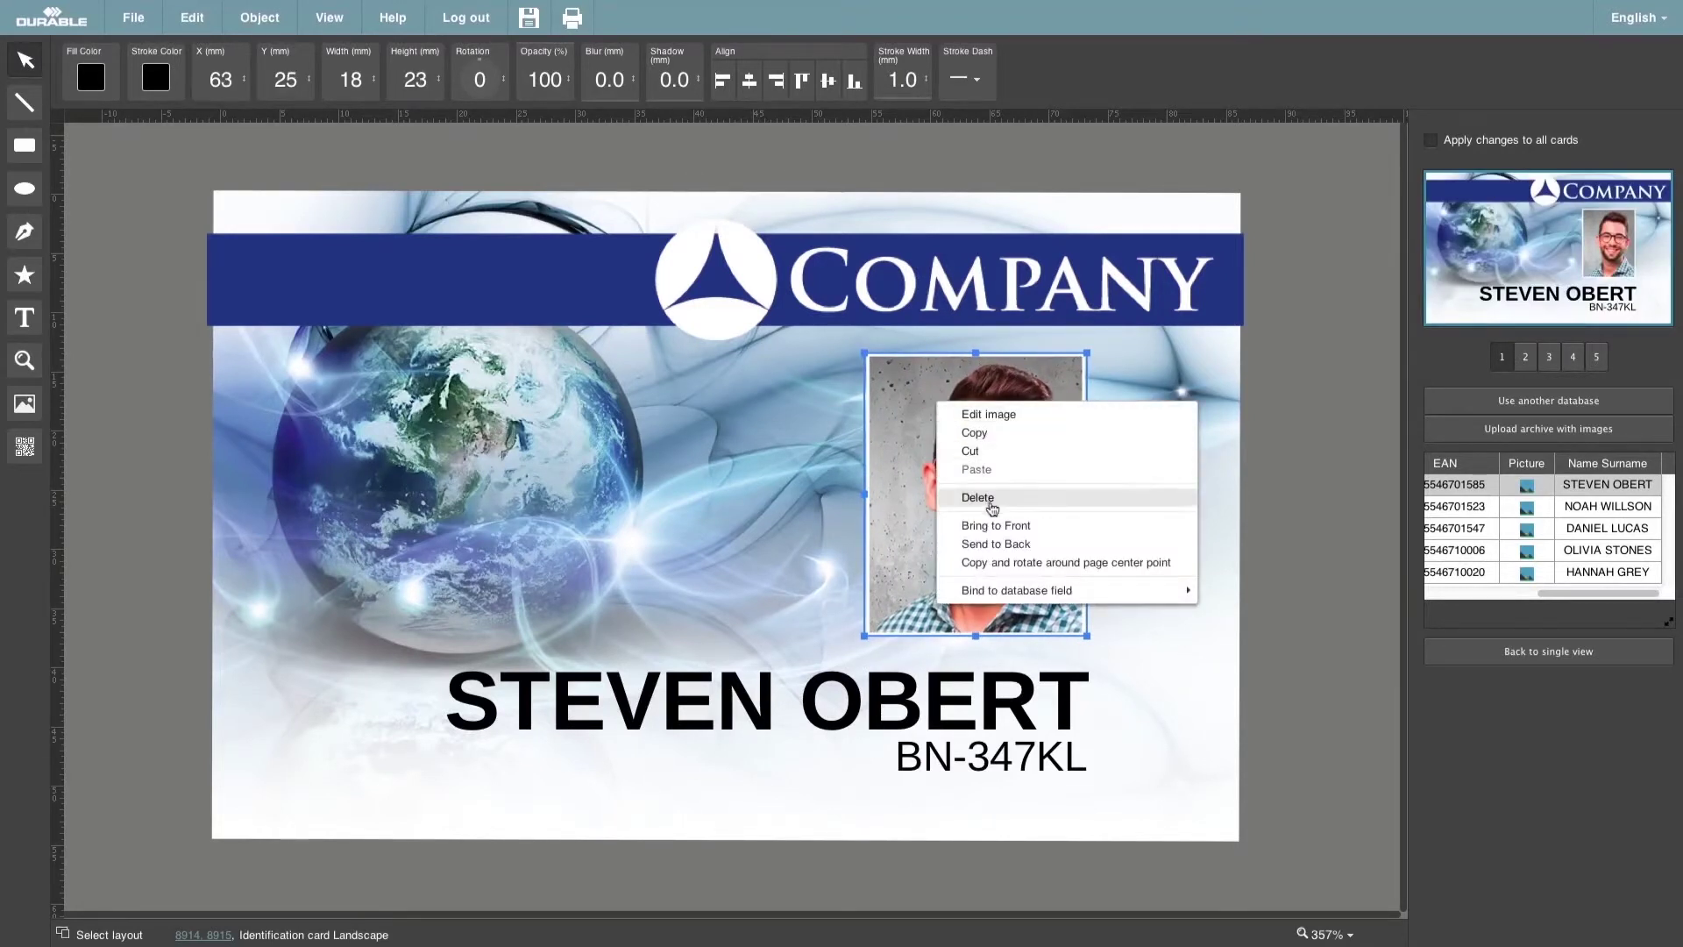
pyautogui.click(988, 414)
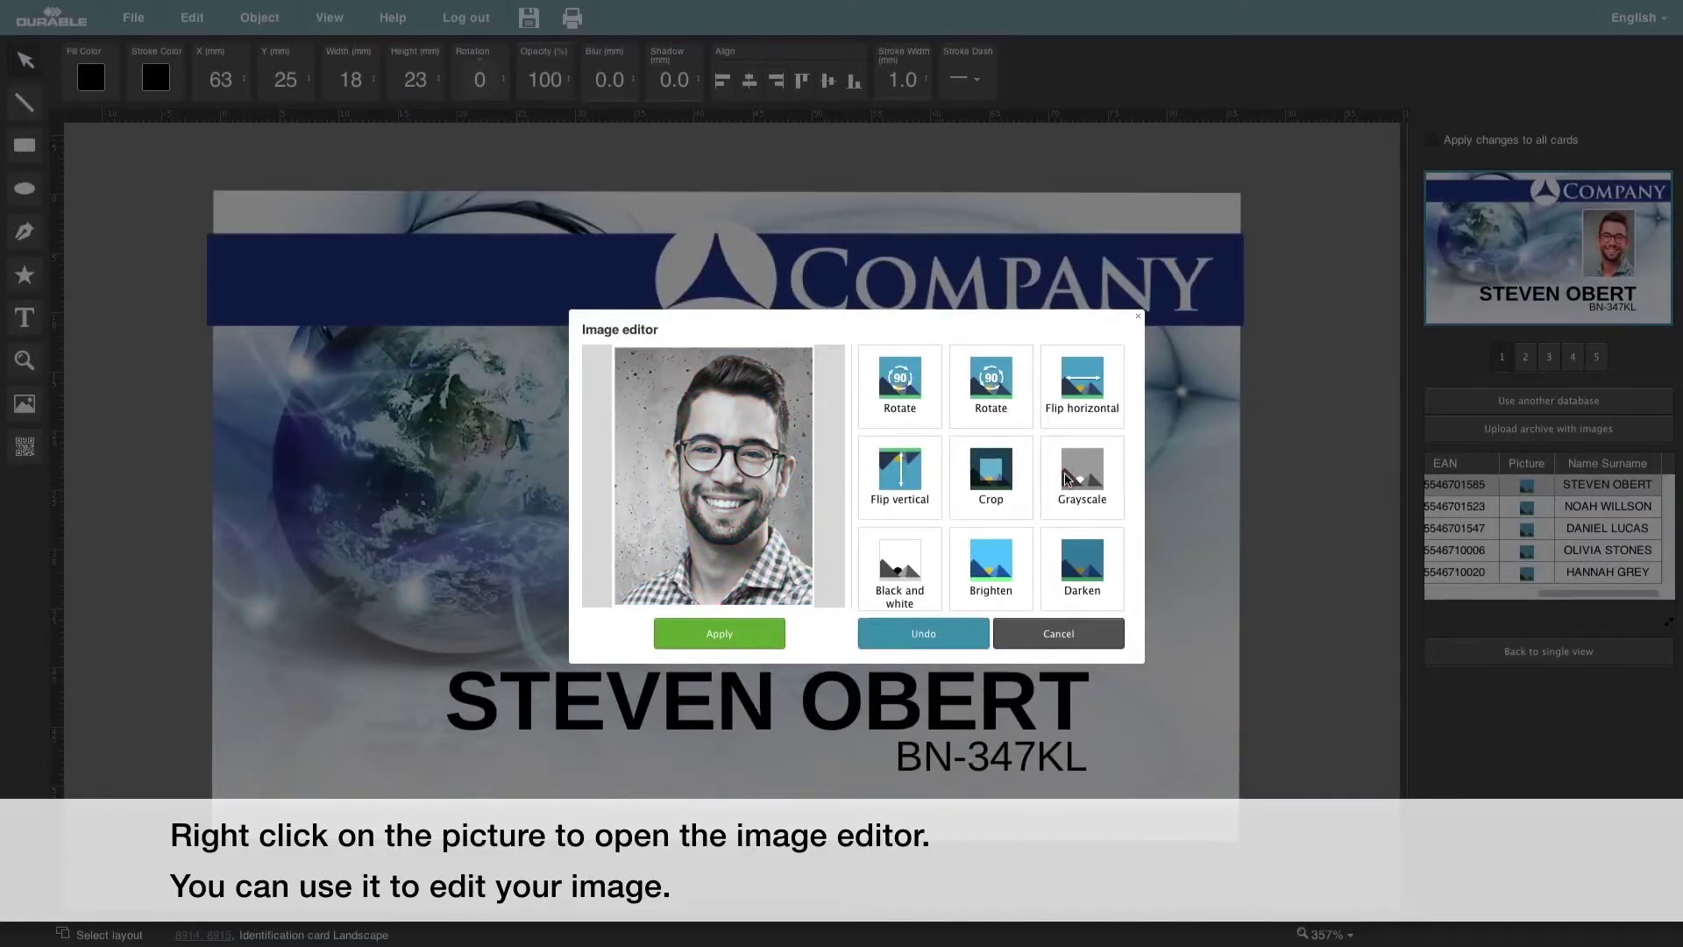
pyautogui.click(986, 568)
pyautogui.click(985, 568)
pyautogui.click(986, 567)
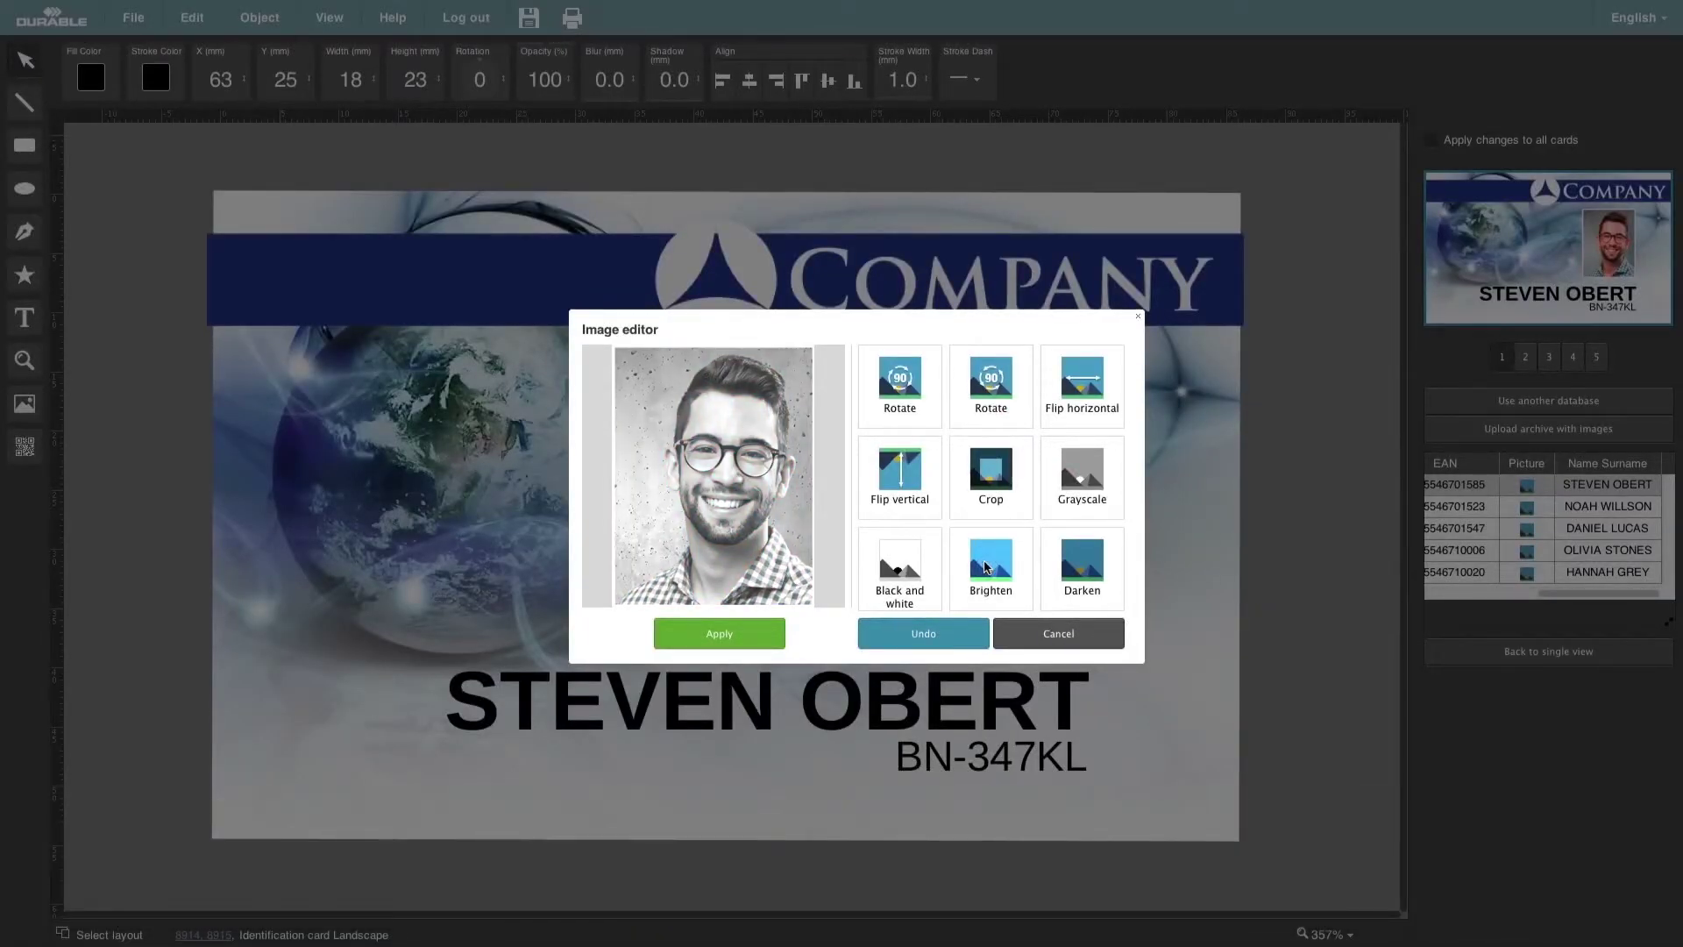
pyautogui.click(1020, 636)
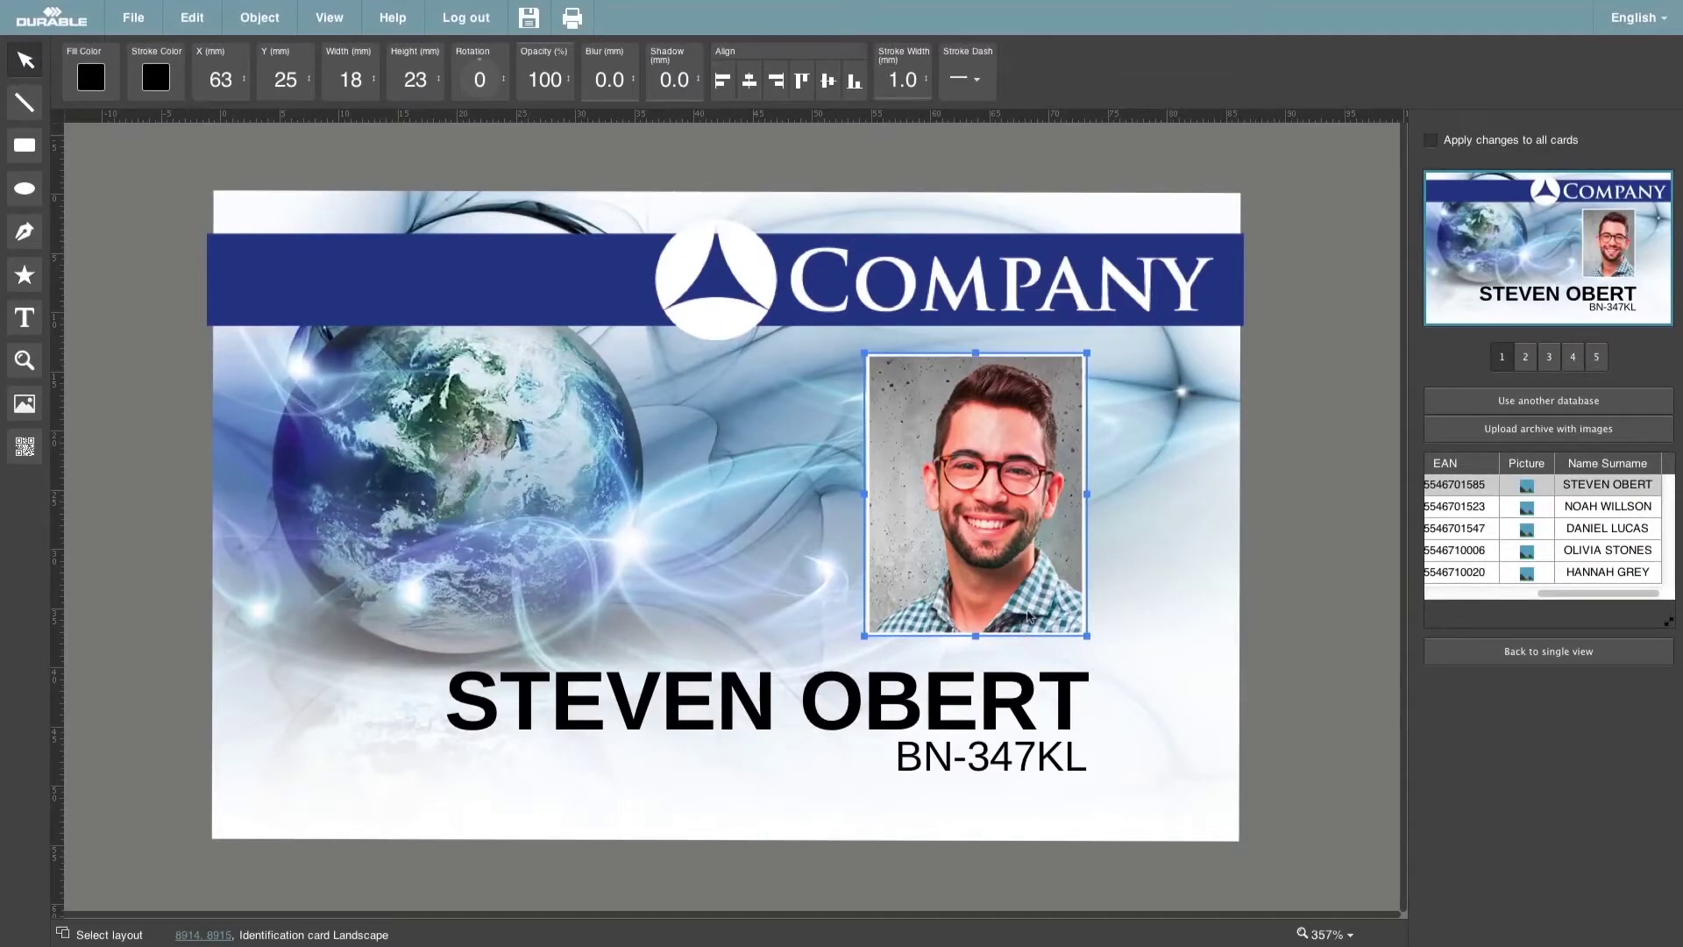
pyautogui.click(1303, 363)
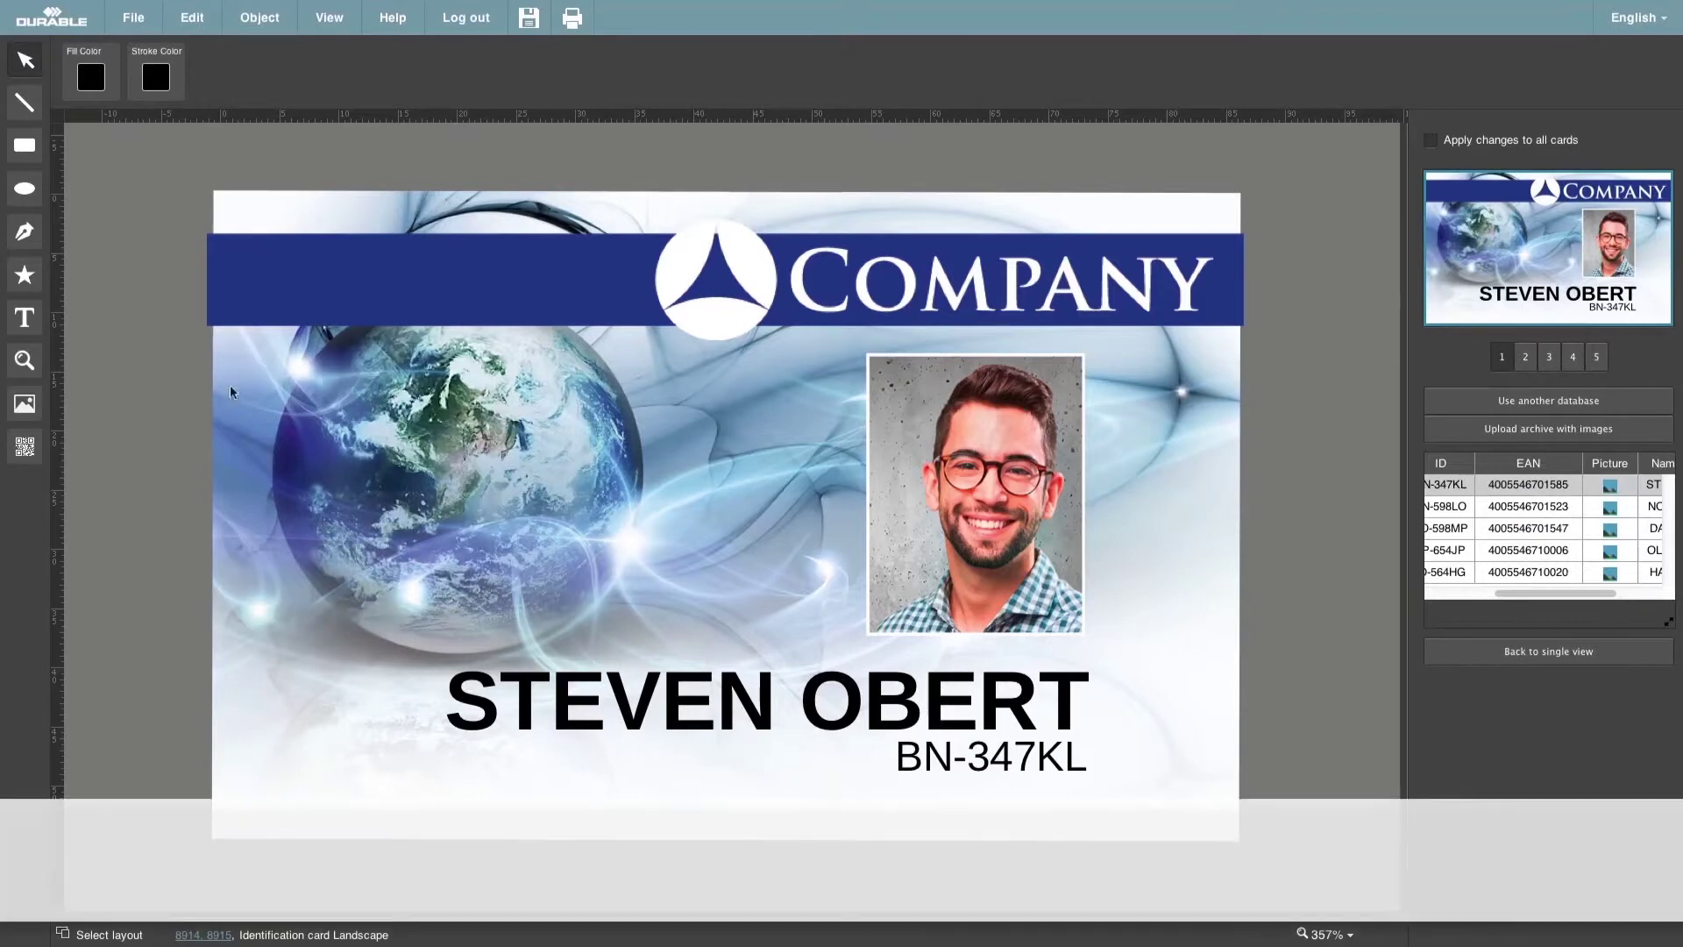
# Add an EAN13 barcode that encodes the first record's EAN number from the database table.
pyautogui.click(18, 455)
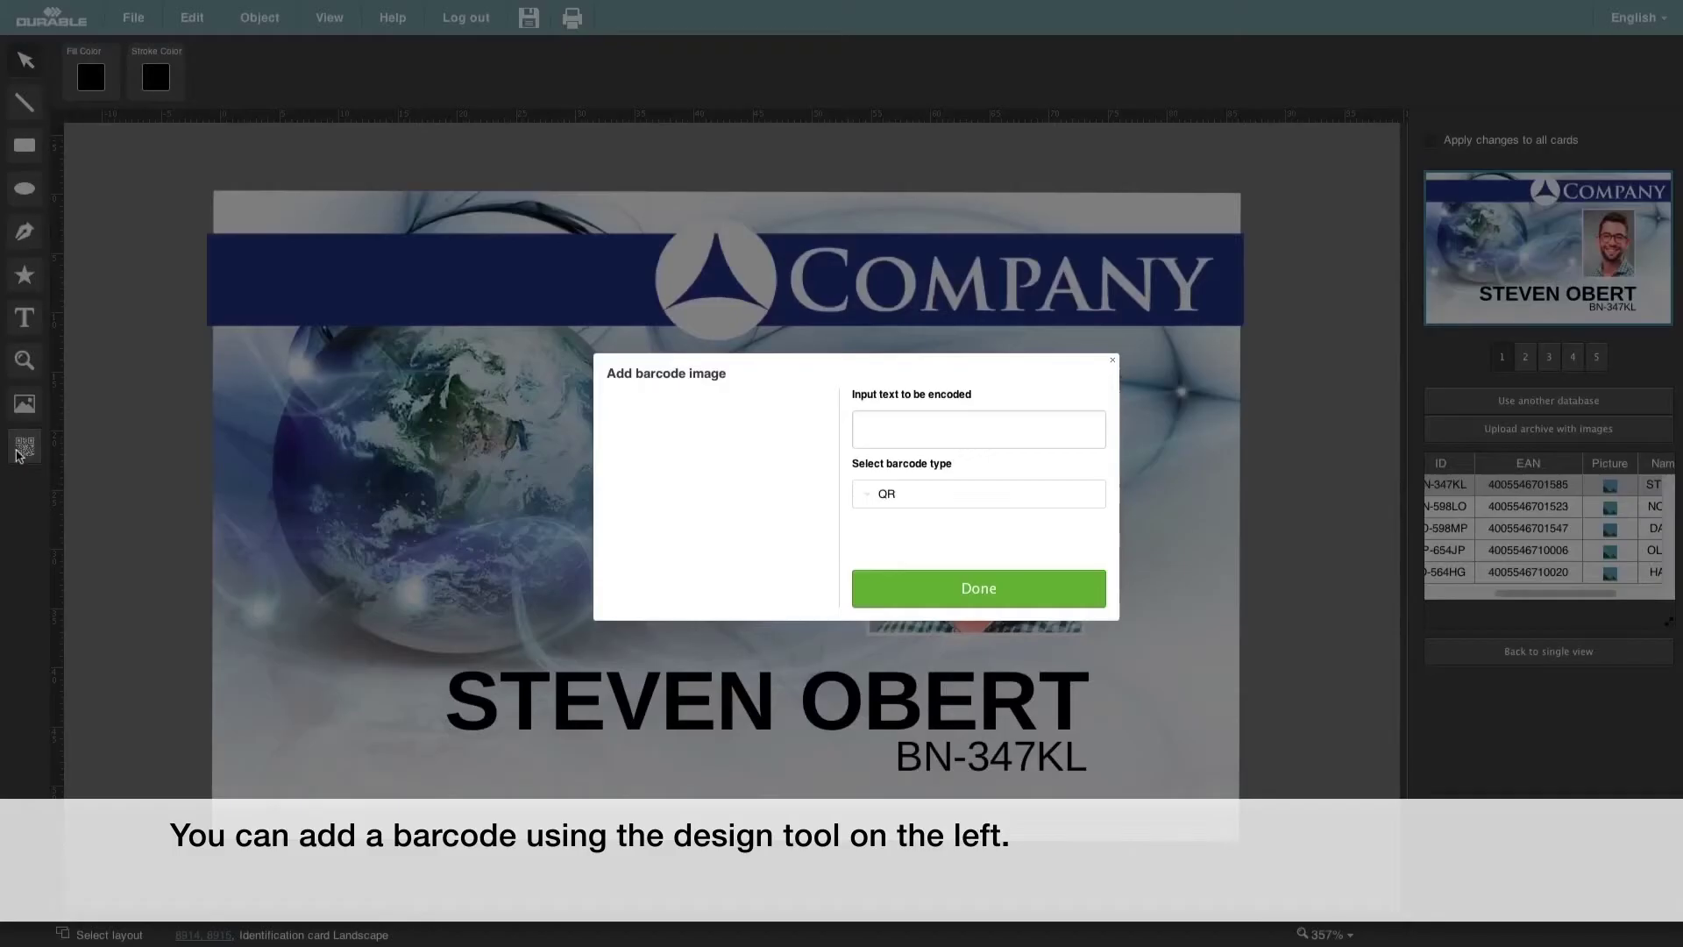
pyautogui.click(866, 496)
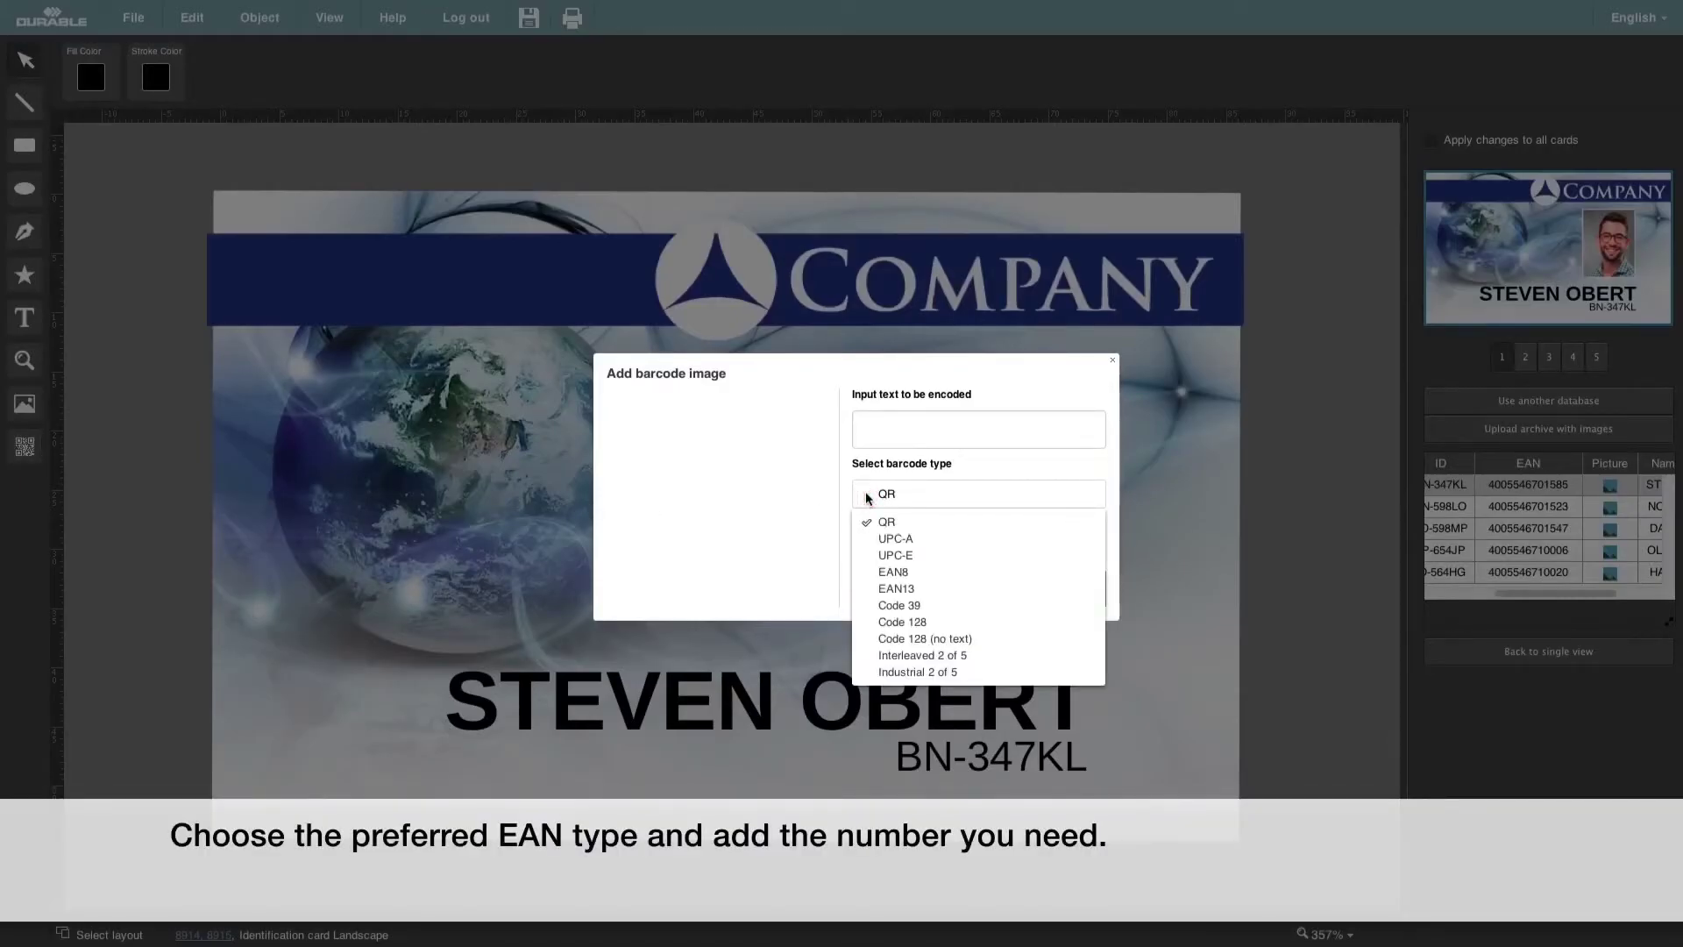
pyautogui.click(899, 590)
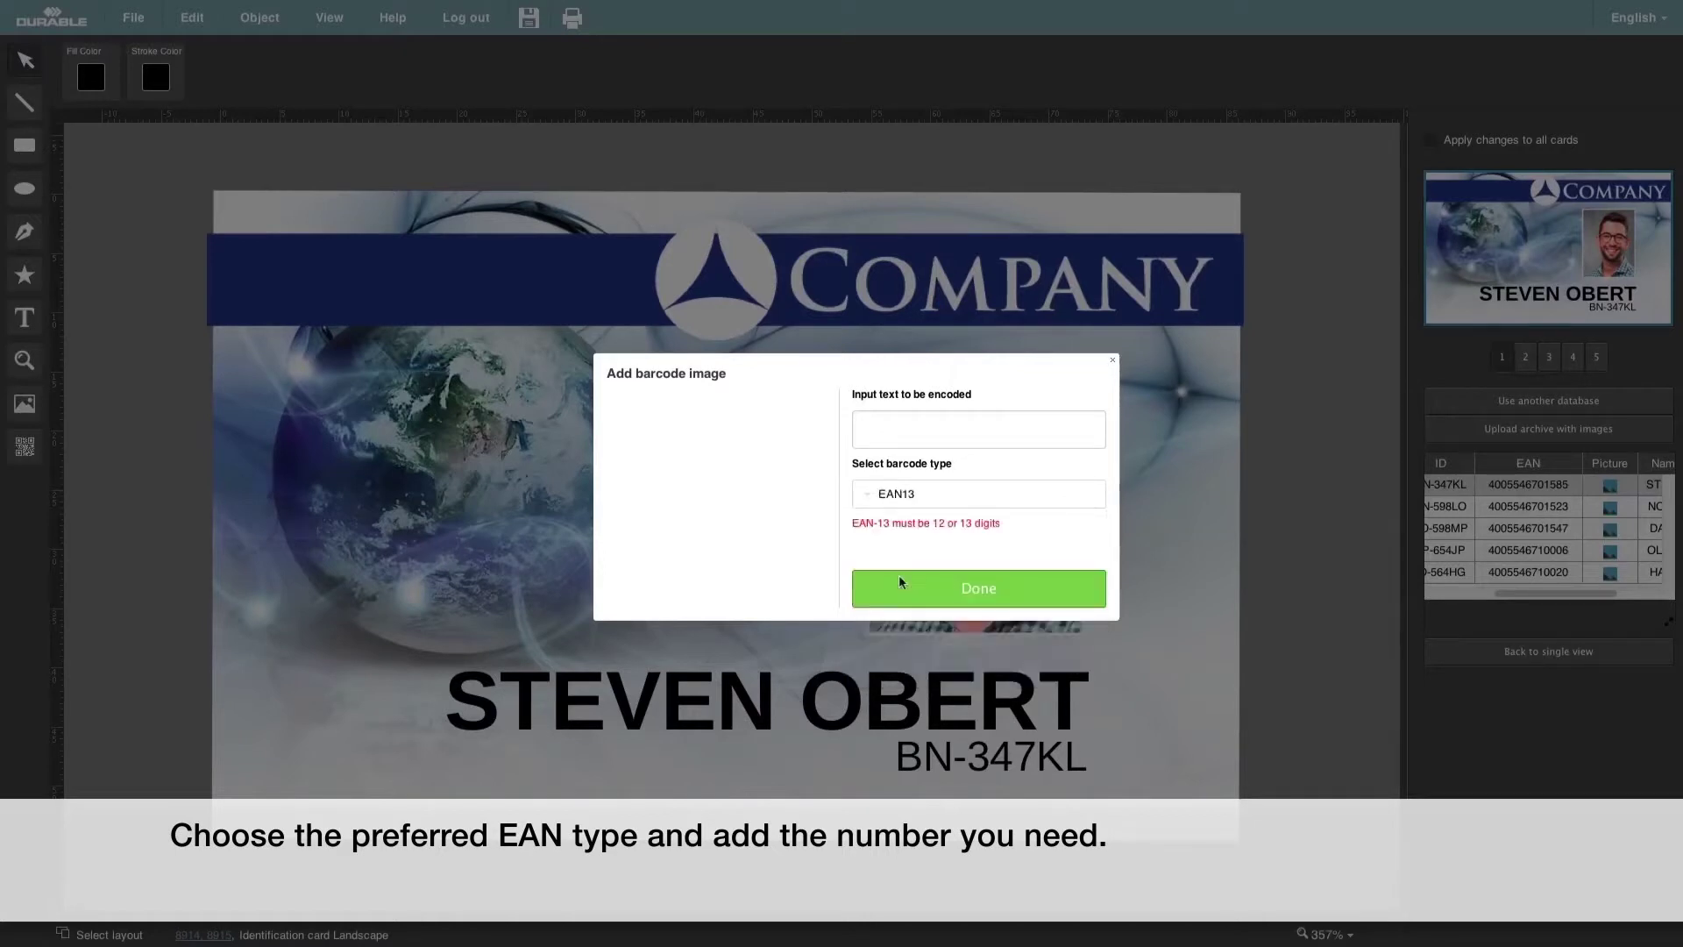
pyautogui.click(896, 431)
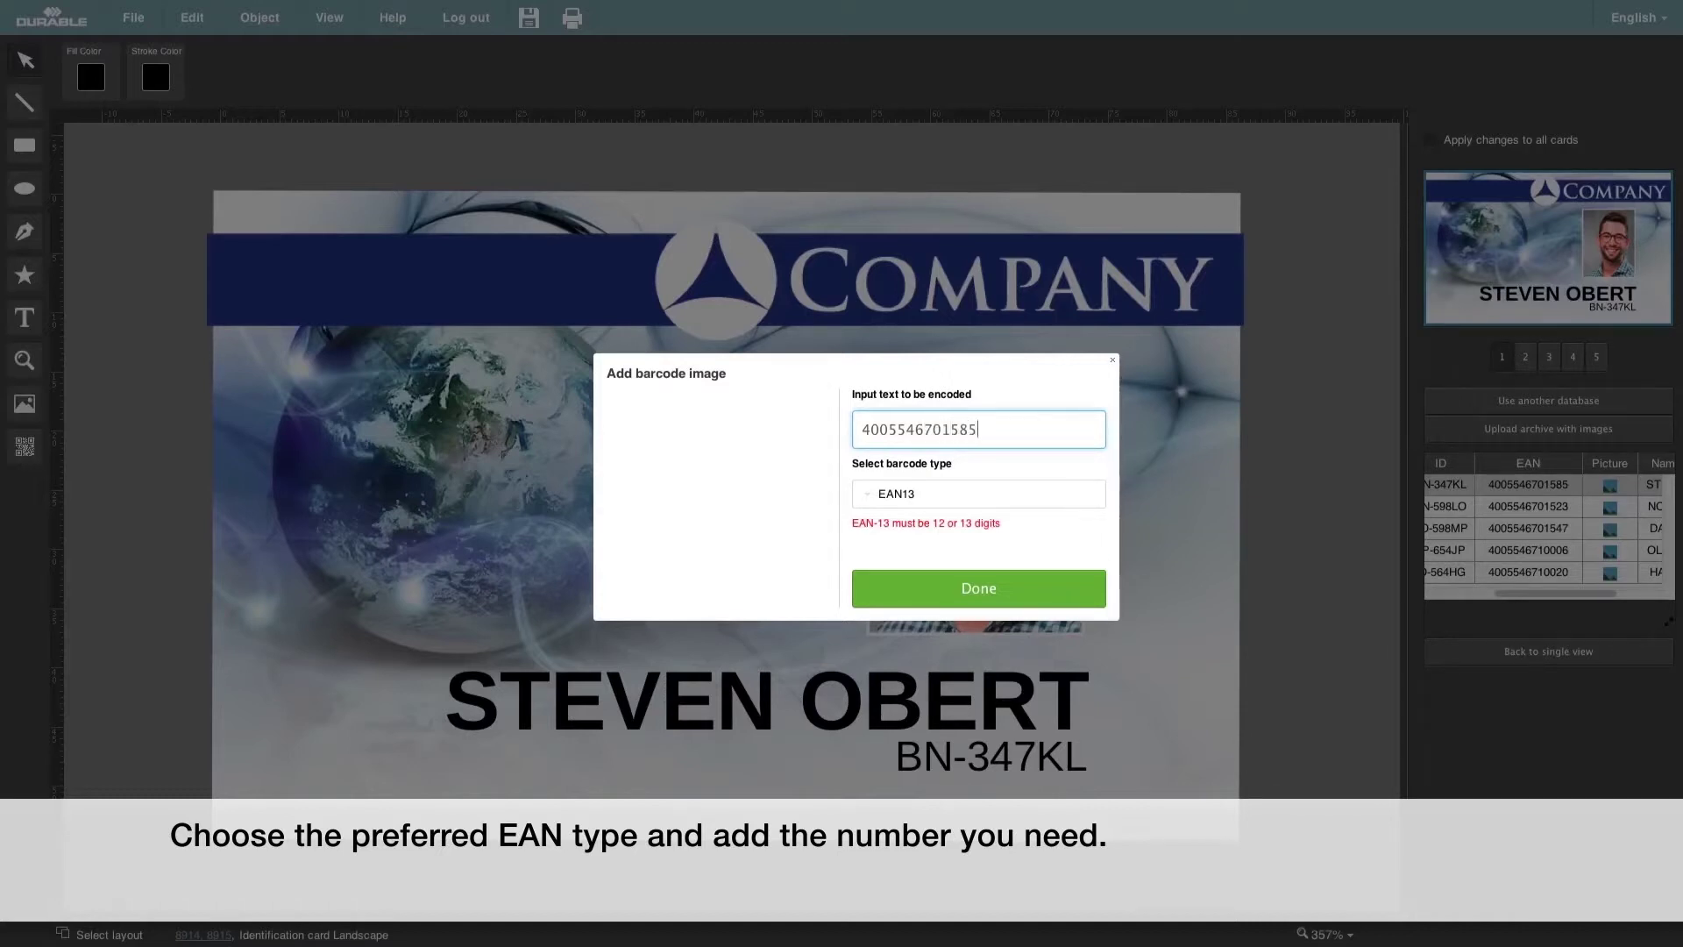
pyautogui.click(917, 595)
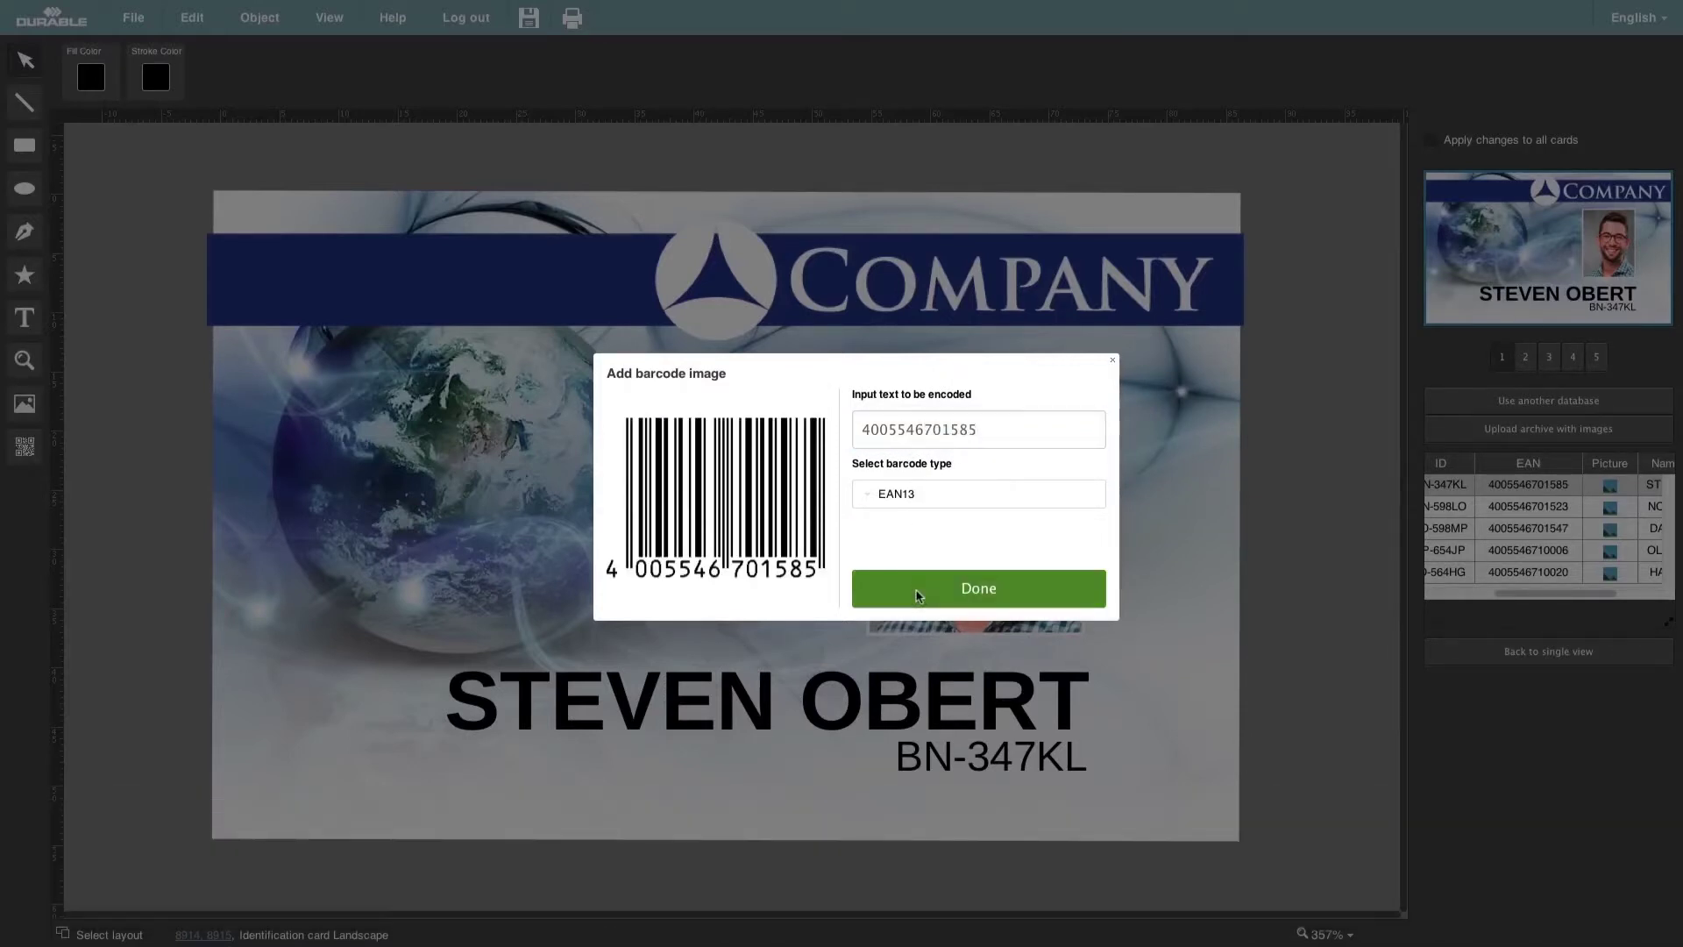
# Position the barcode beside the portrait above the name and bind it to the EAN database field.
pyautogui.moveTo(883, 588); pyautogui.dragTo(783, 573)
pyautogui.rightClick(779, 425)
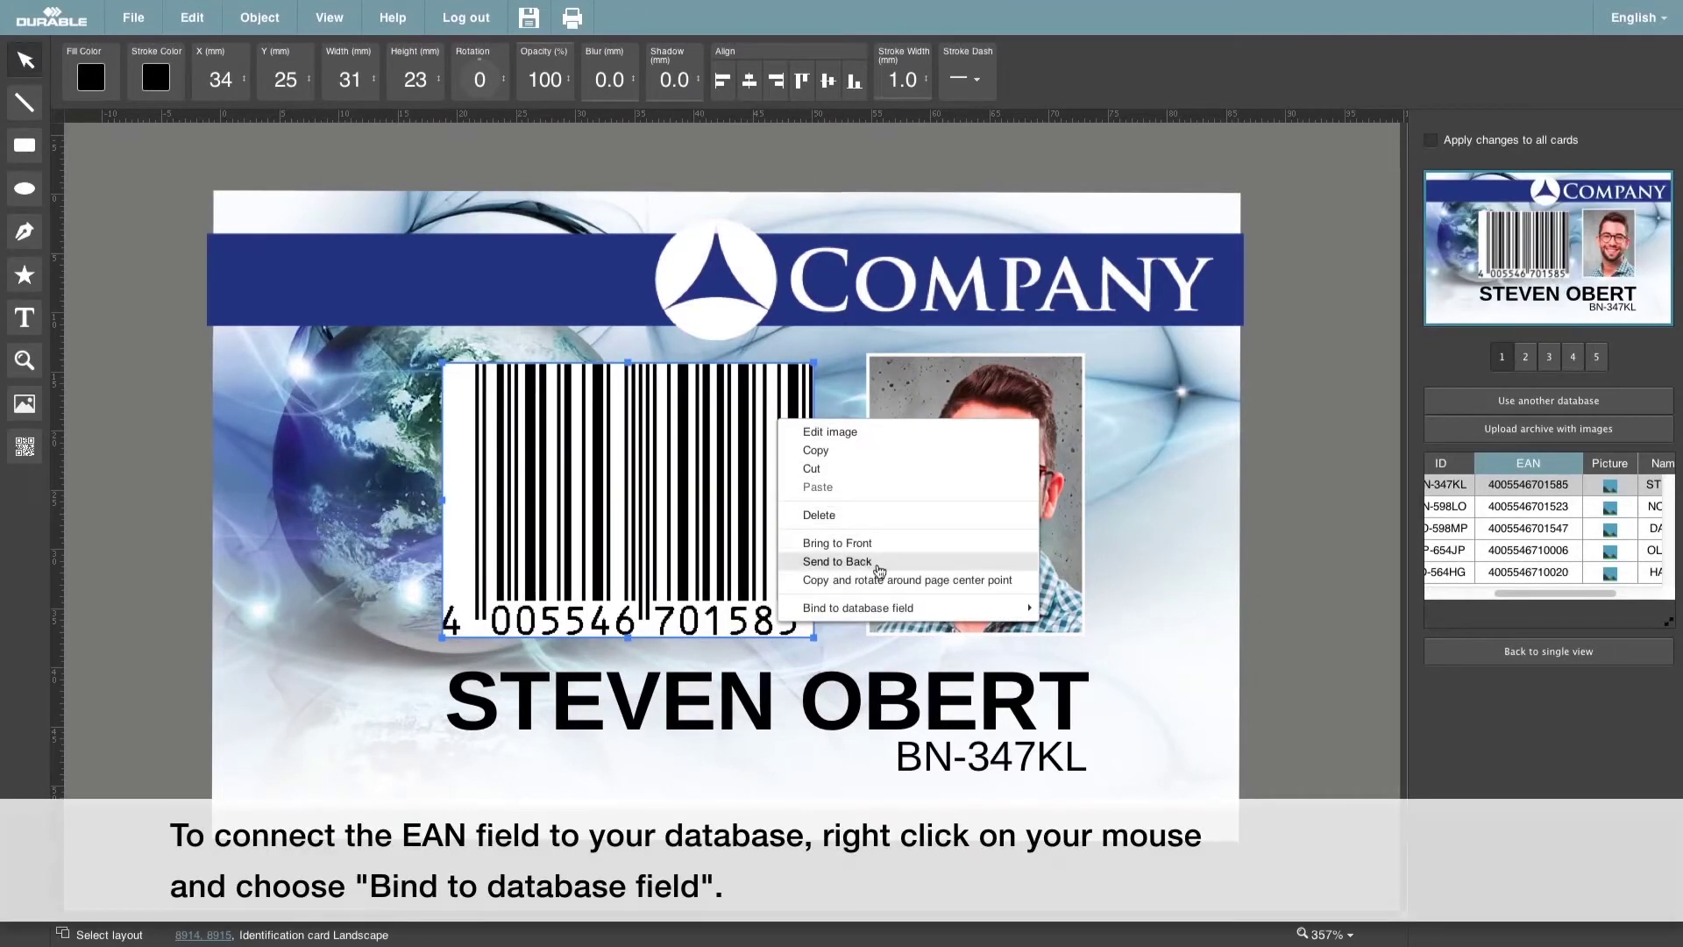
pyautogui.moveTo(889, 613)
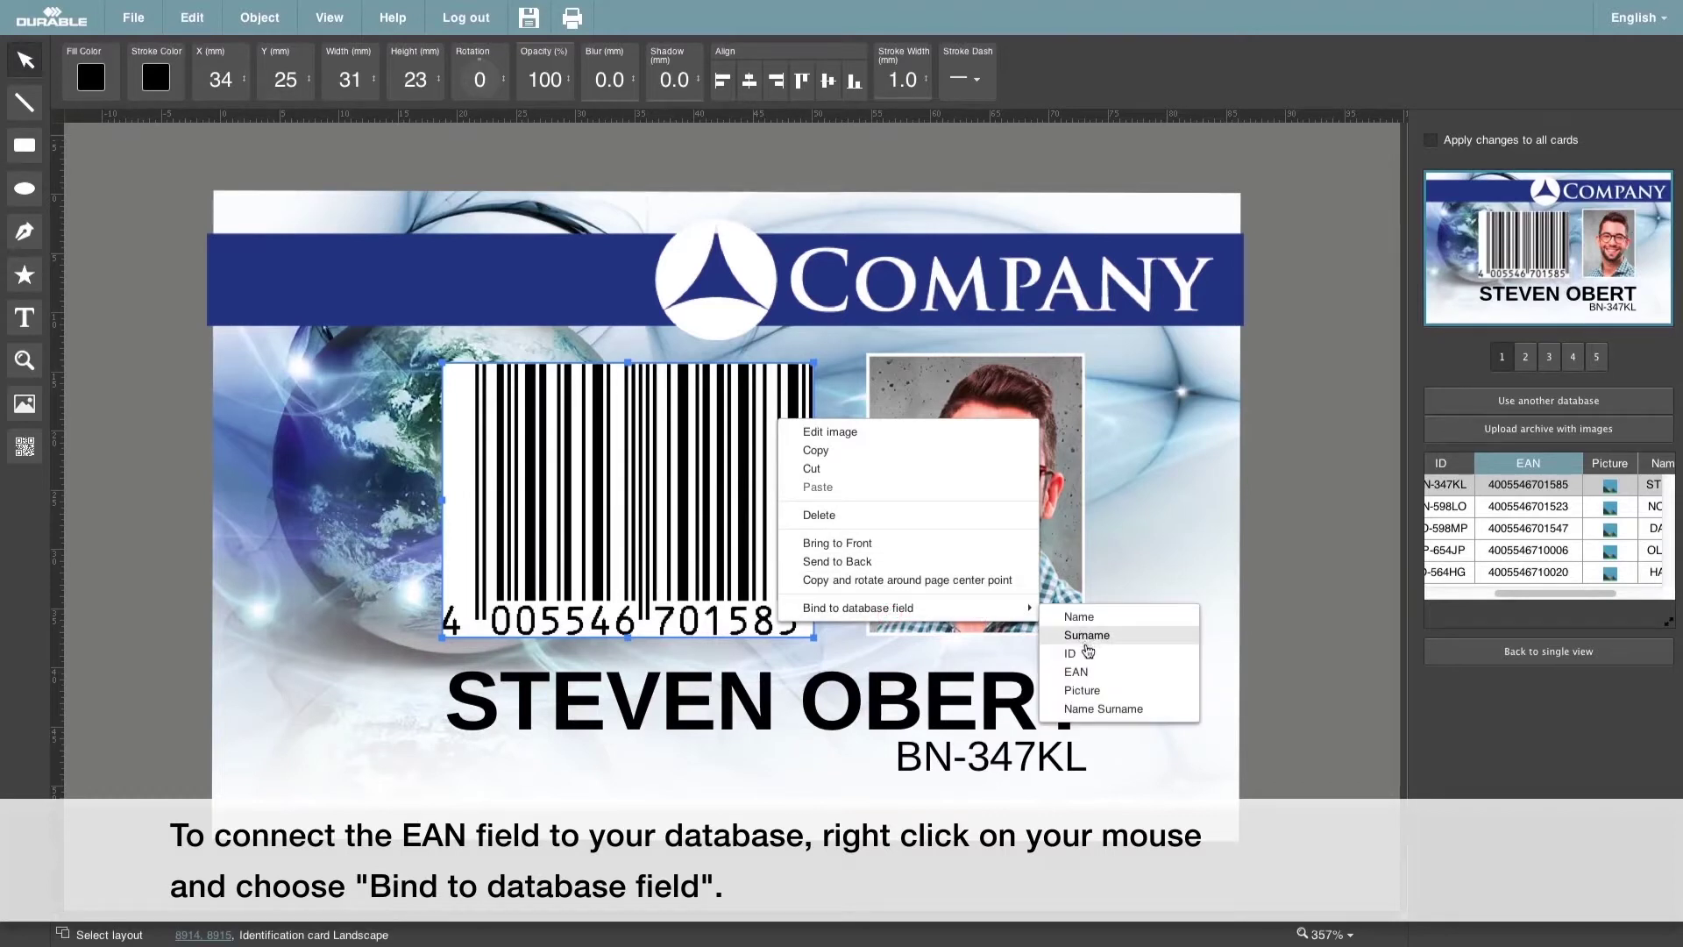
pyautogui.click(1084, 675)
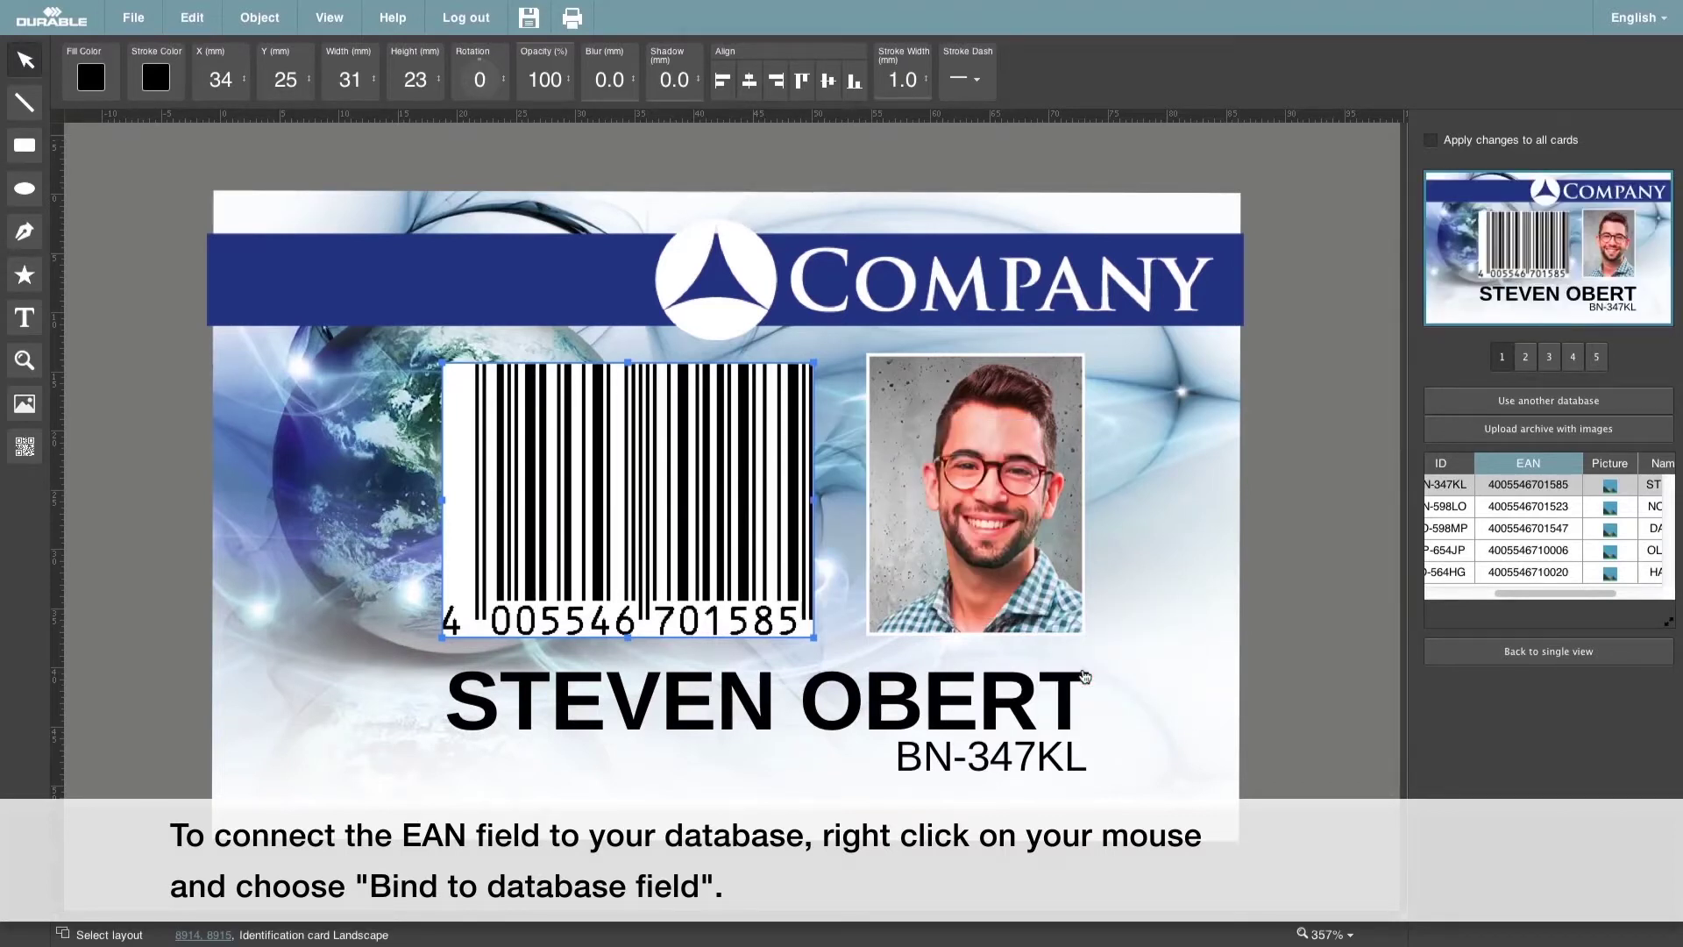
# Check the linked name, ID, portrait and barcode by browsing cards 2 to 5, and return to card 1.
pyautogui.click(1525, 357)
pyautogui.click(1551, 361)
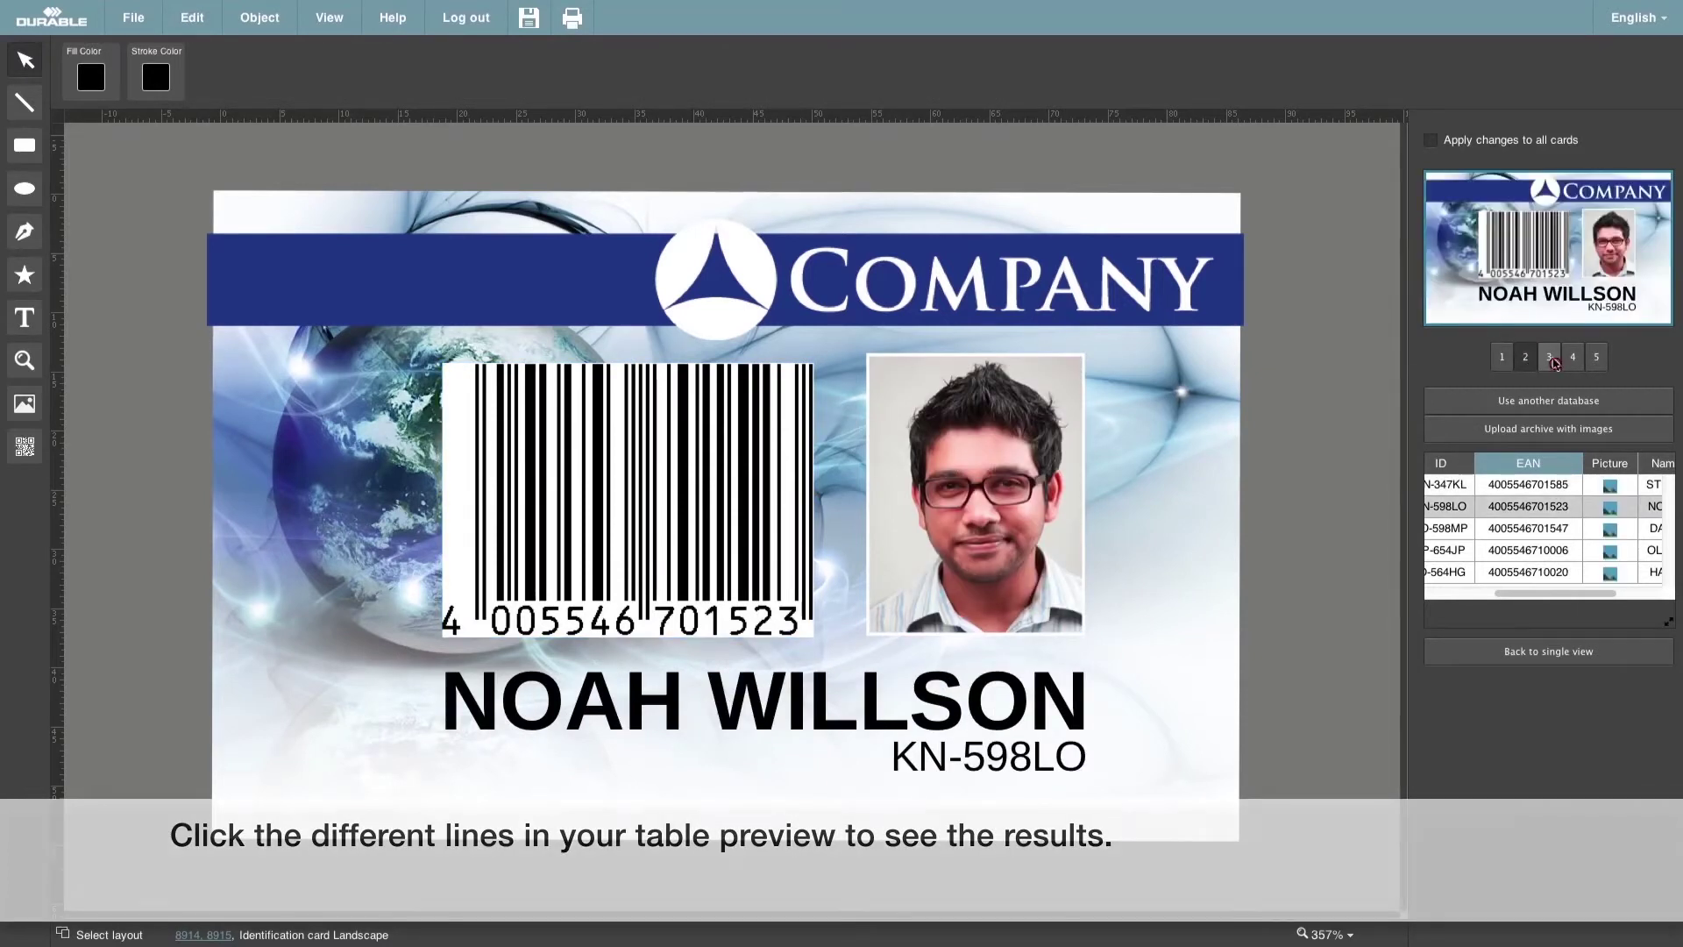
pyautogui.click(1574, 361)
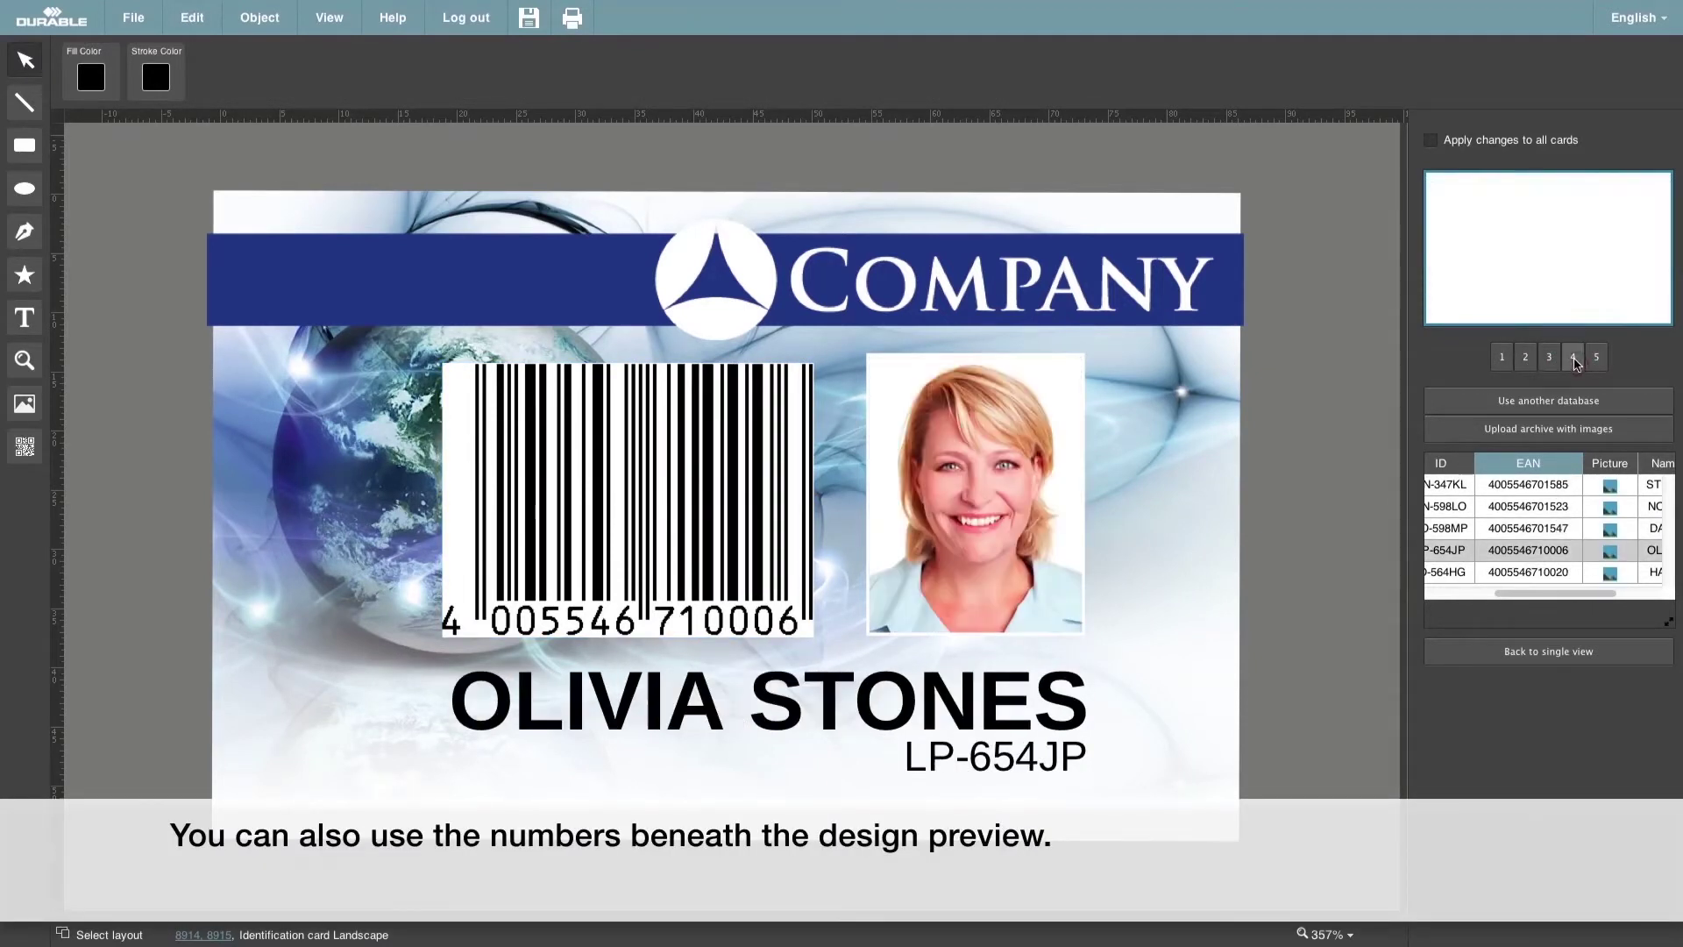
pyautogui.click(1596, 359)
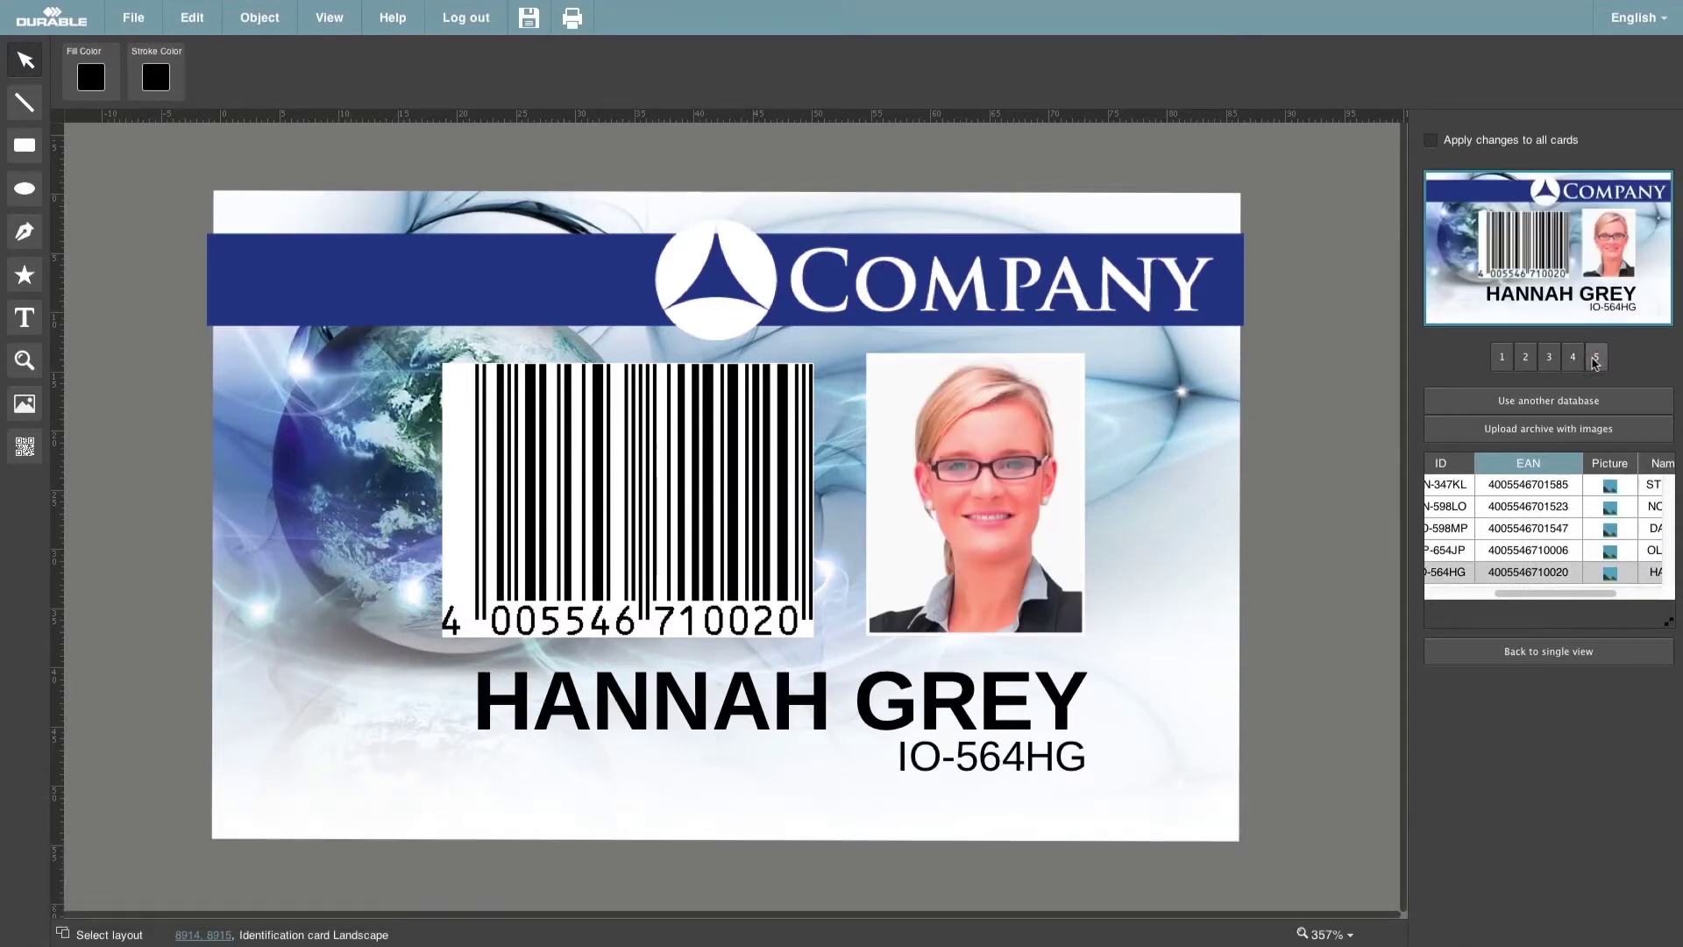
pyautogui.click(1503, 360)
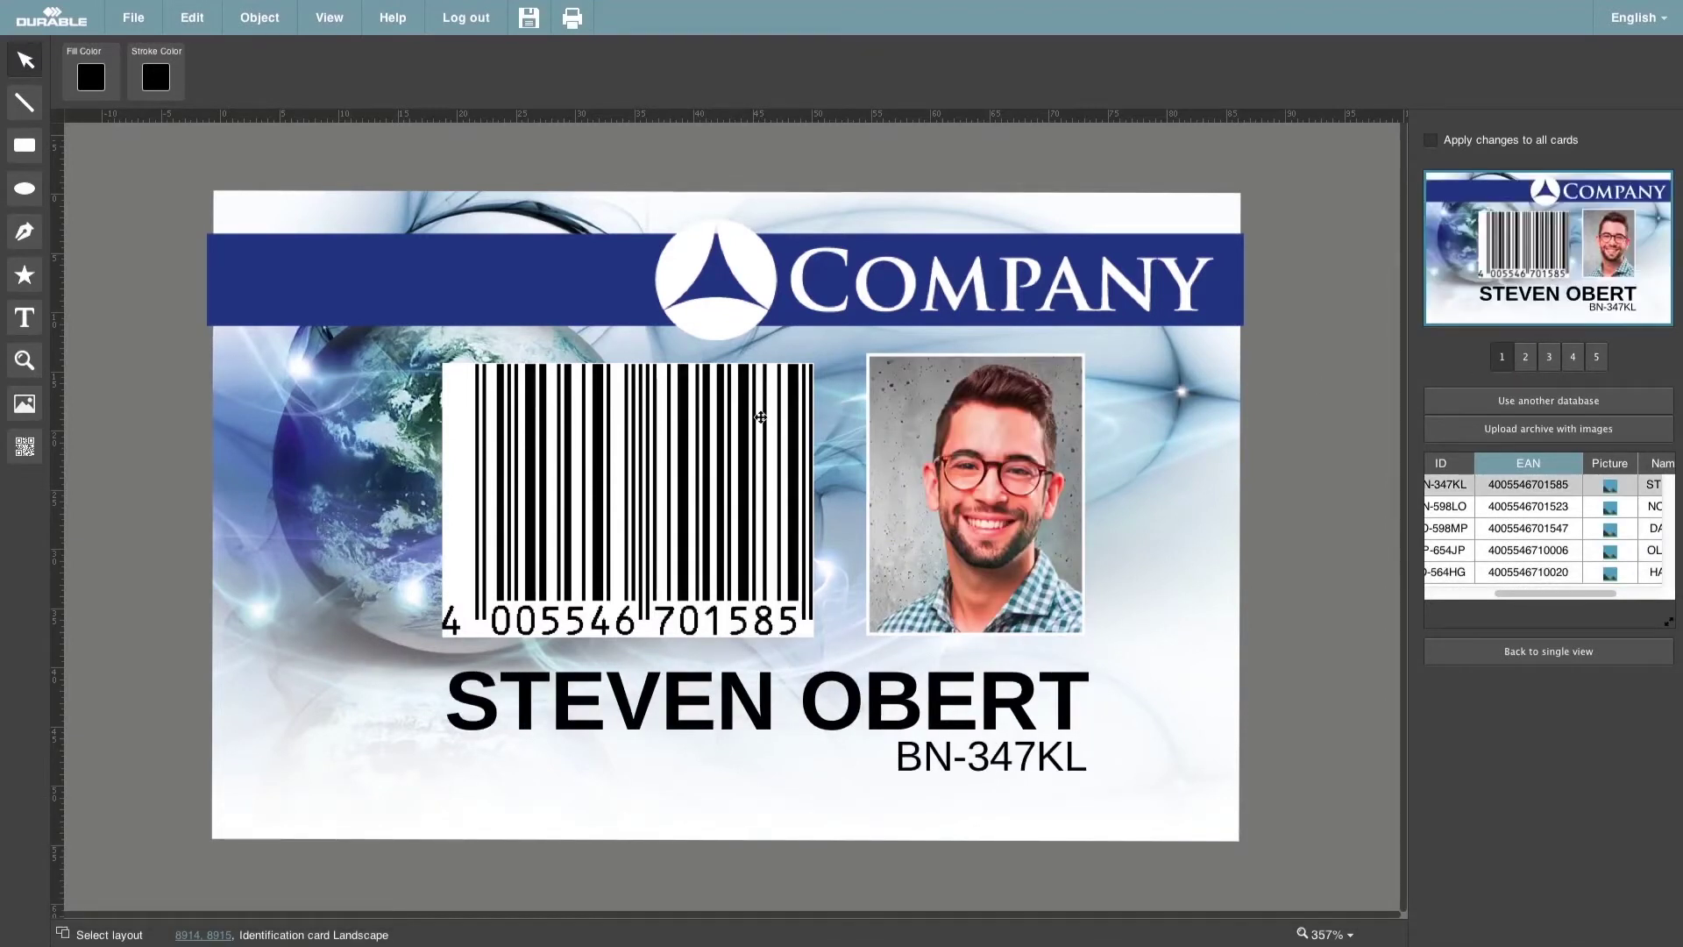
# Crop the barcode image to a full-width strip of its bars, excluding the digits below, and apply the crop.
pyautogui.click(761, 419)
pyautogui.rightClick(763, 421)
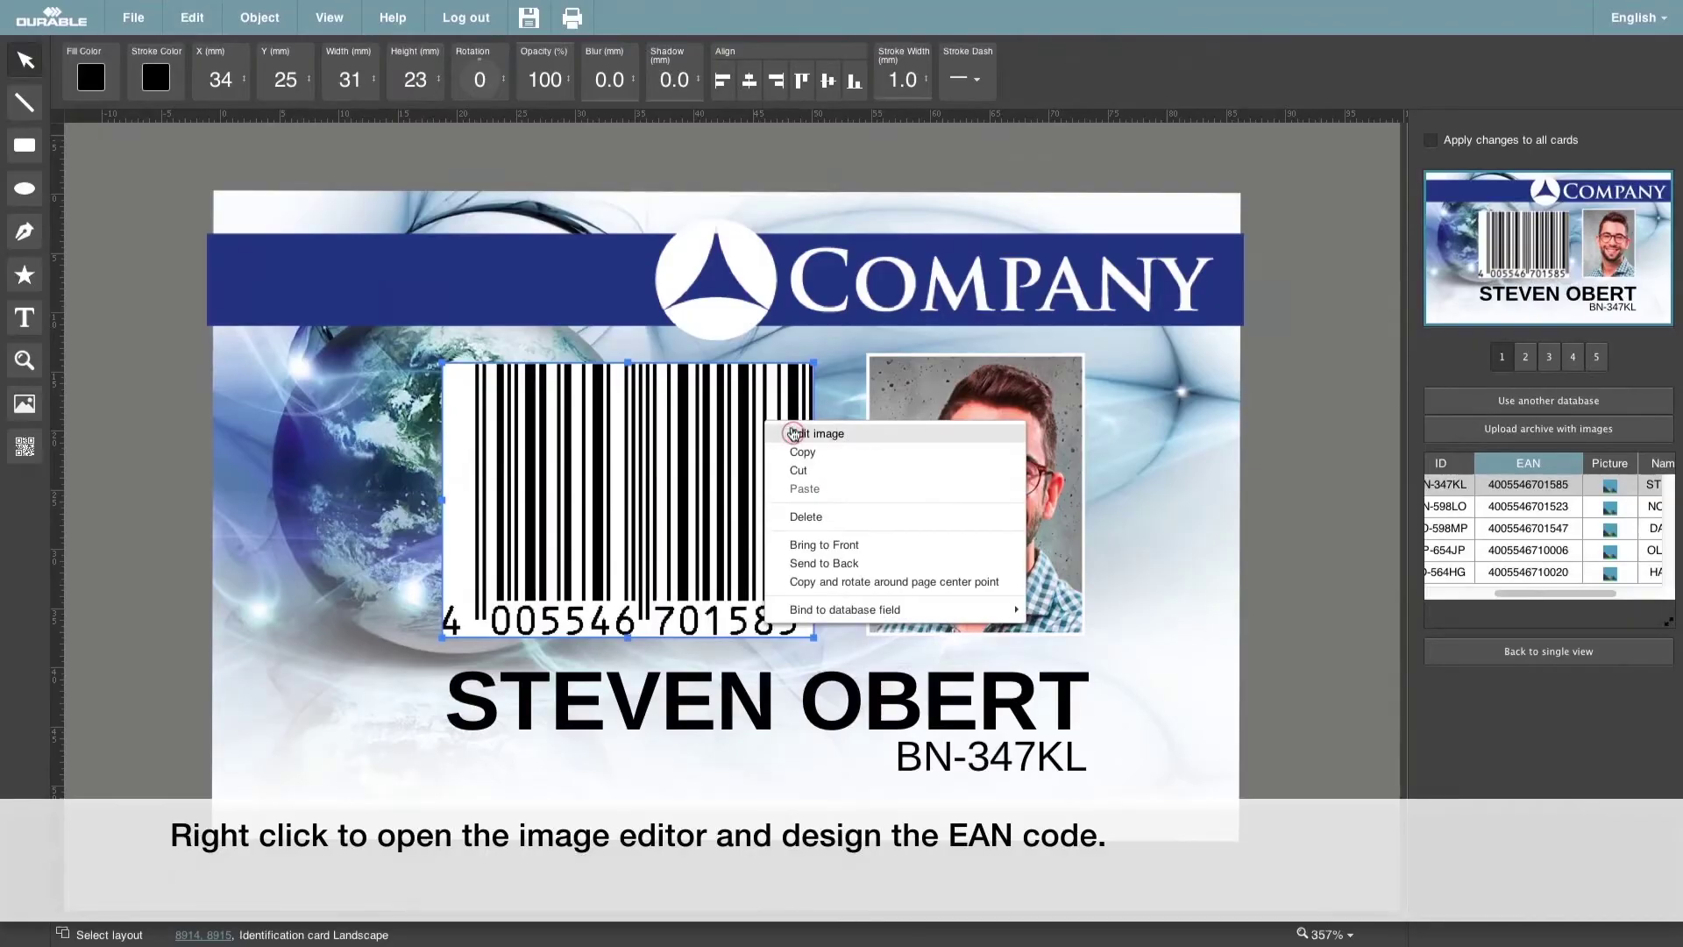
pyautogui.click(793, 433)
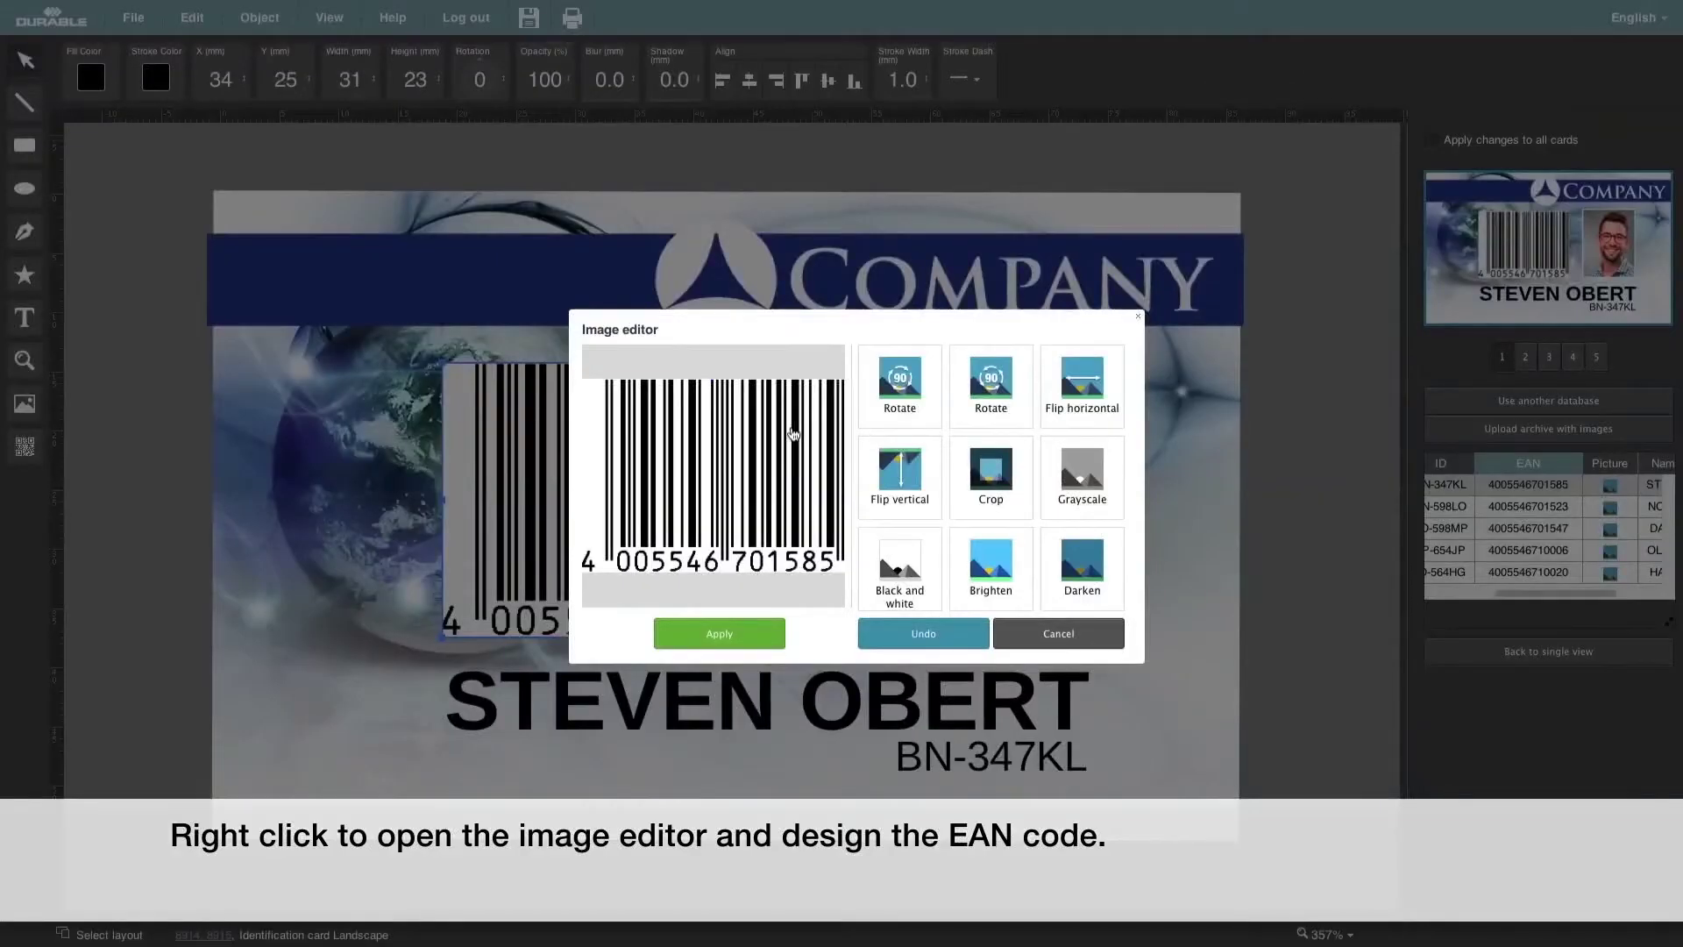
pyautogui.click(975, 480)
pyautogui.moveTo(638, 476); pyautogui.dragTo(589, 475)
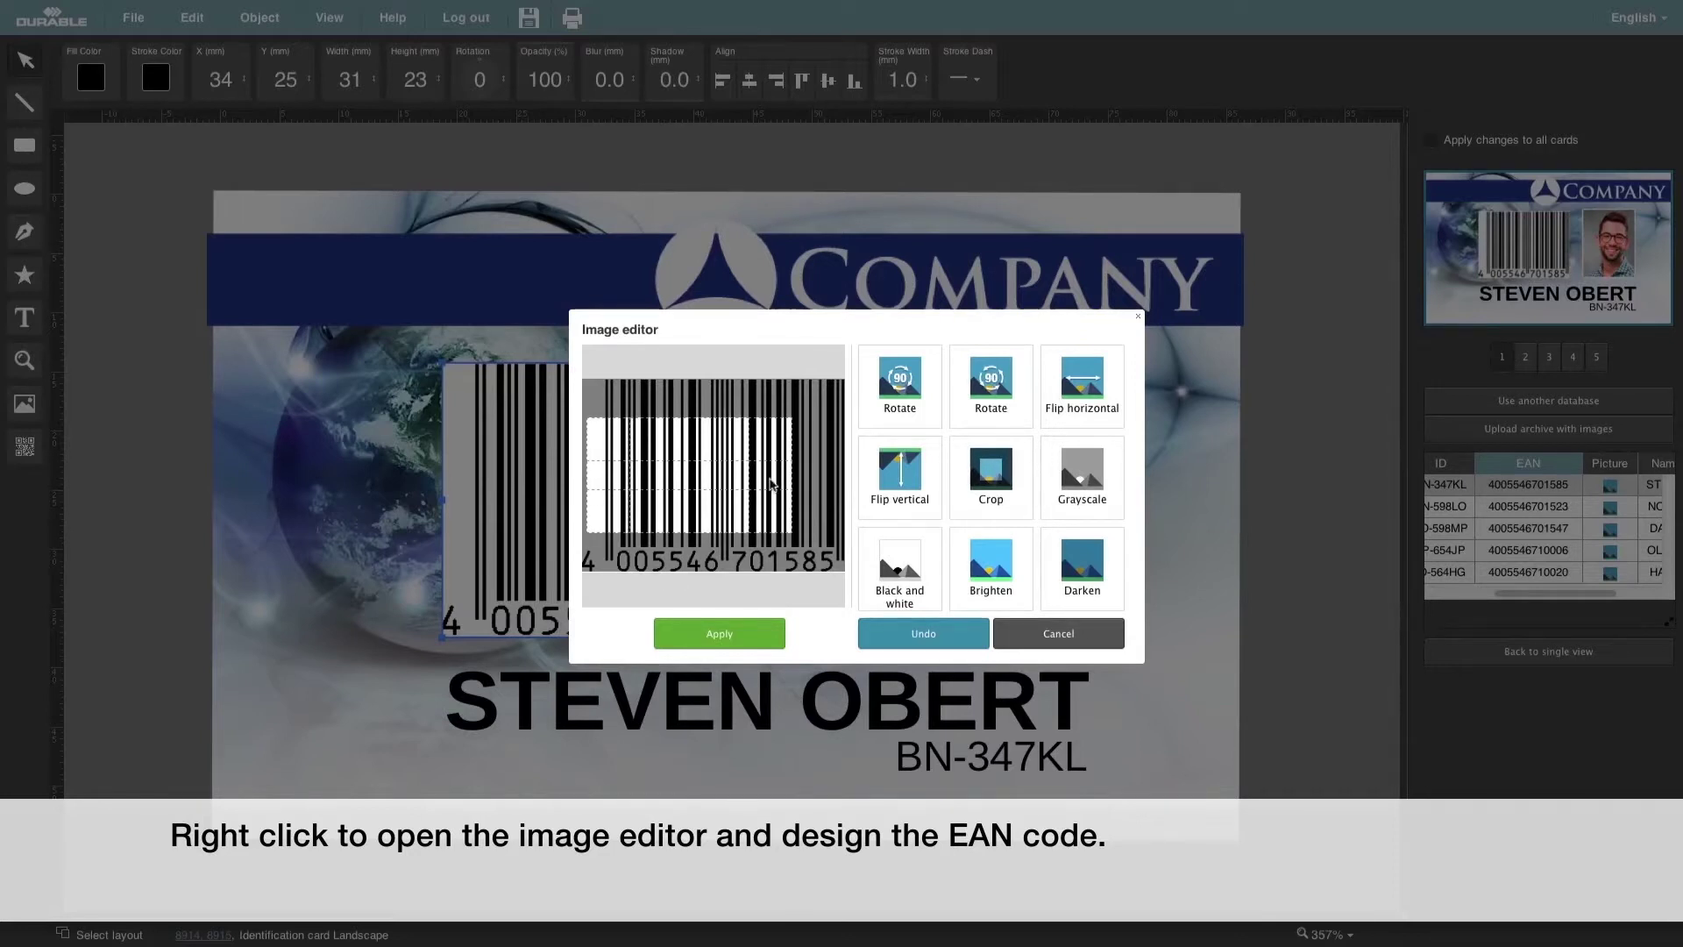
pyautogui.moveTo(793, 474); pyautogui.dragTo(858, 483)
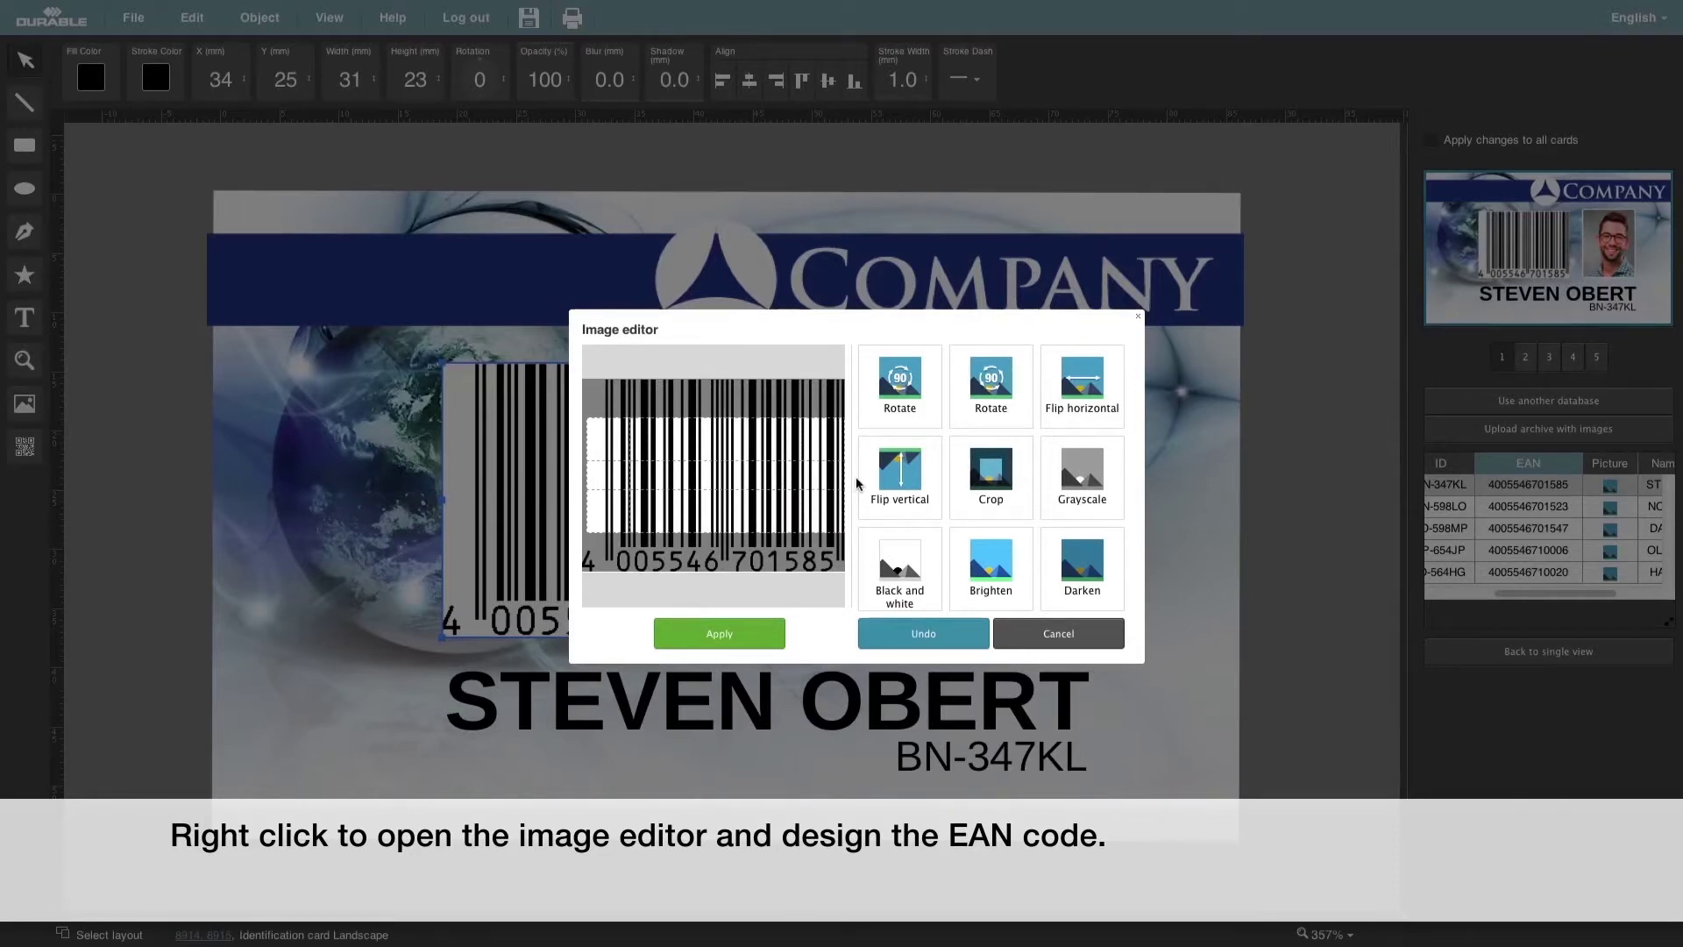
pyautogui.moveTo(721, 419); pyautogui.dragTo(719, 455)
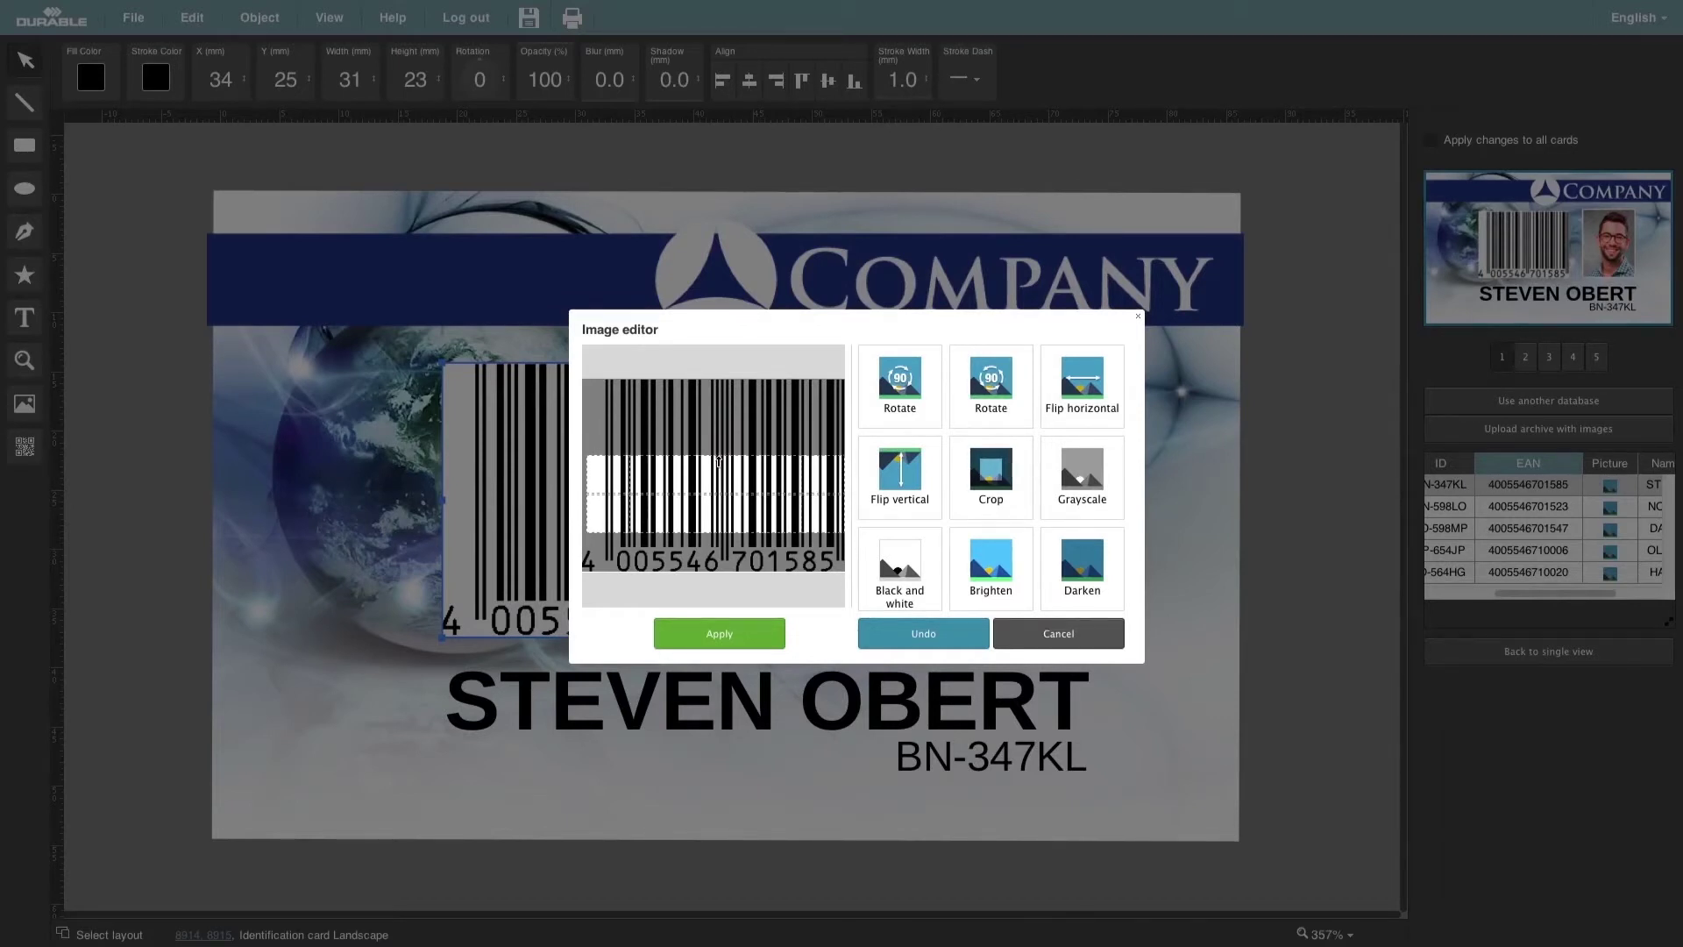
pyautogui.click(717, 644)
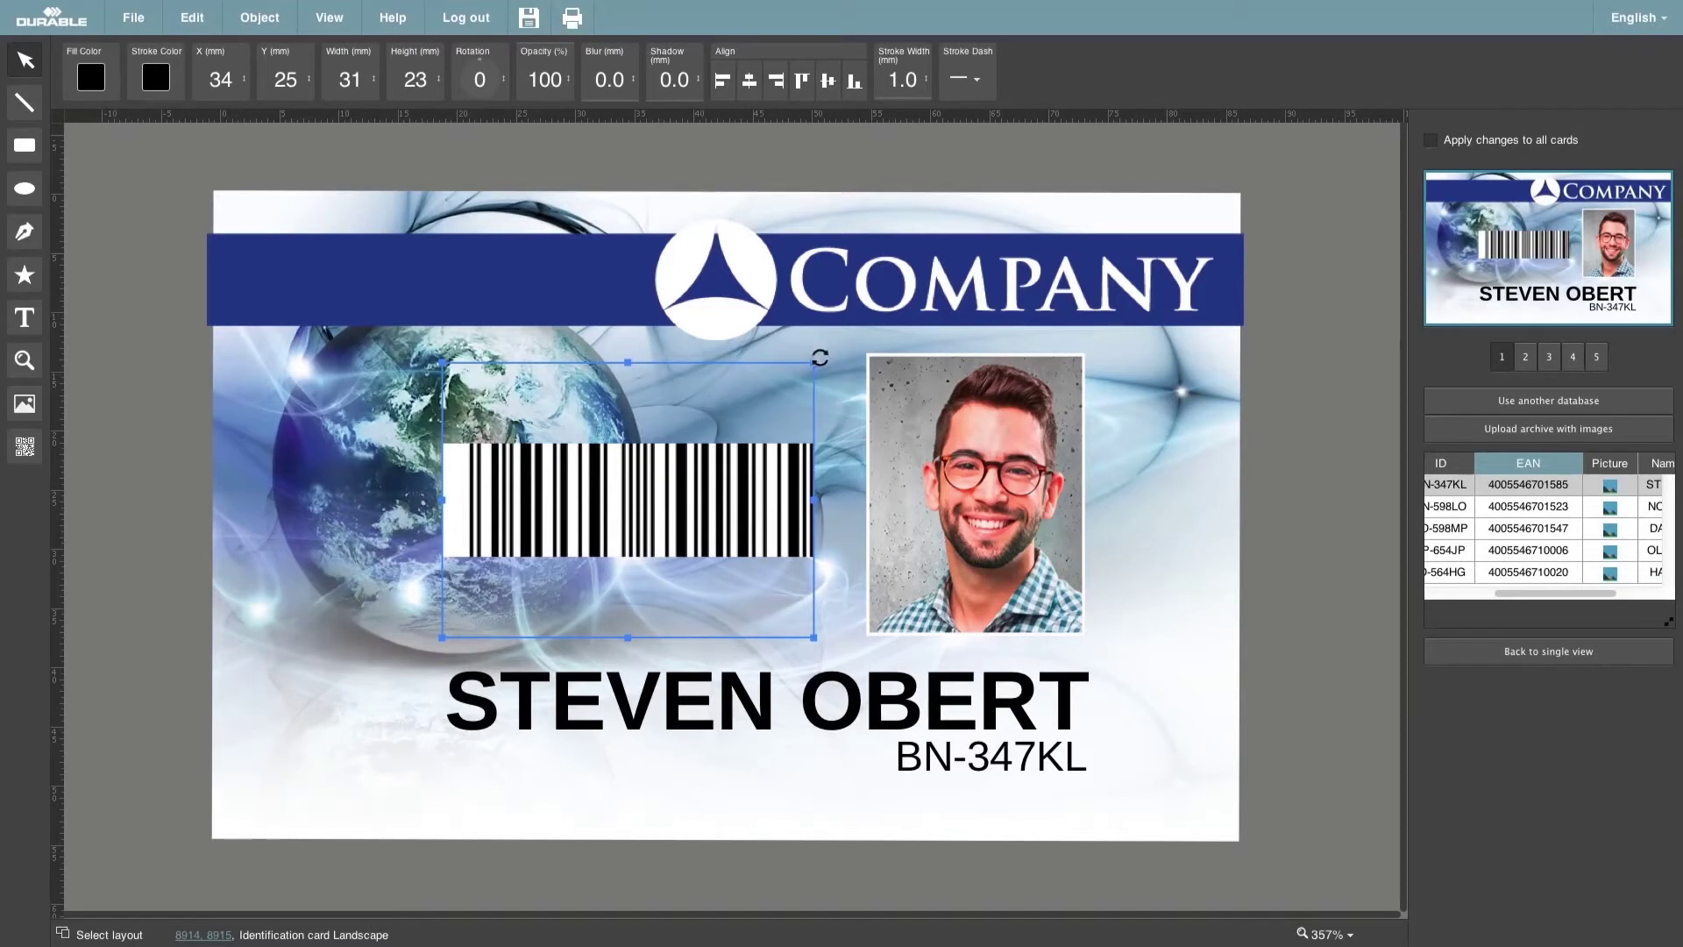
# Rotate the barcode to about -91°, place it vertically right of the portrait, and shrink it to about 25 × 19 mm to match the portrait's height.
pyautogui.moveTo(816, 355); pyautogui.dragTo(1113, 411)
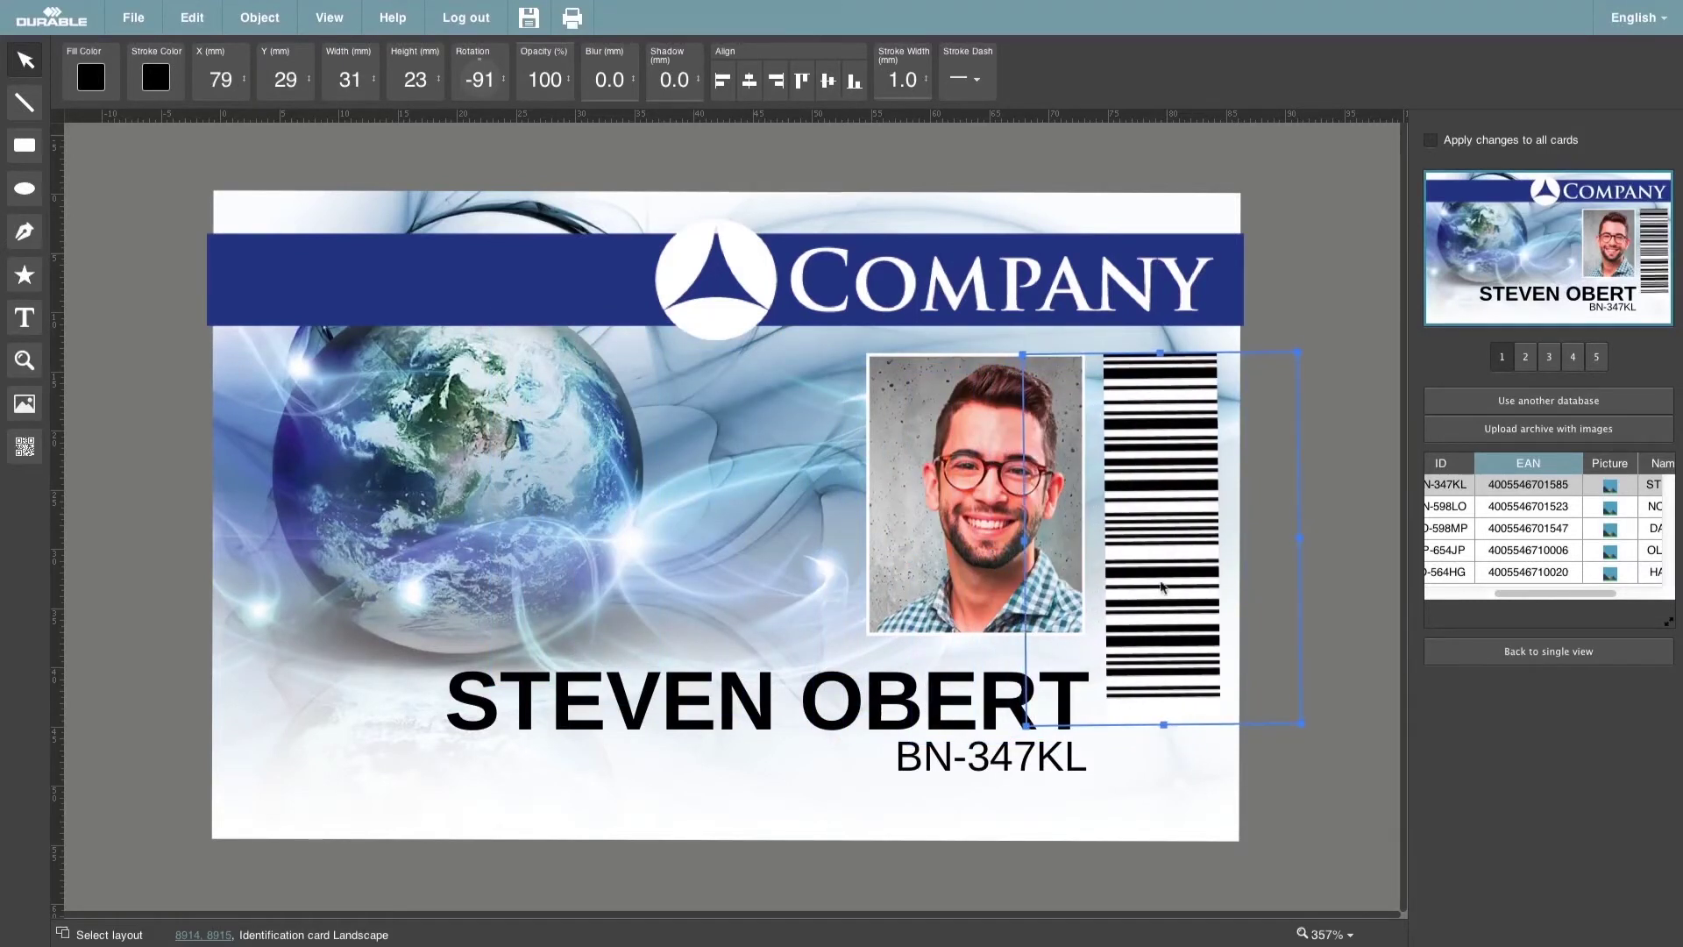
pyautogui.moveTo(1301, 724); pyautogui.dragTo(1265, 654)
pyautogui.moveTo(1162, 617); pyautogui.dragTo(1178, 617)
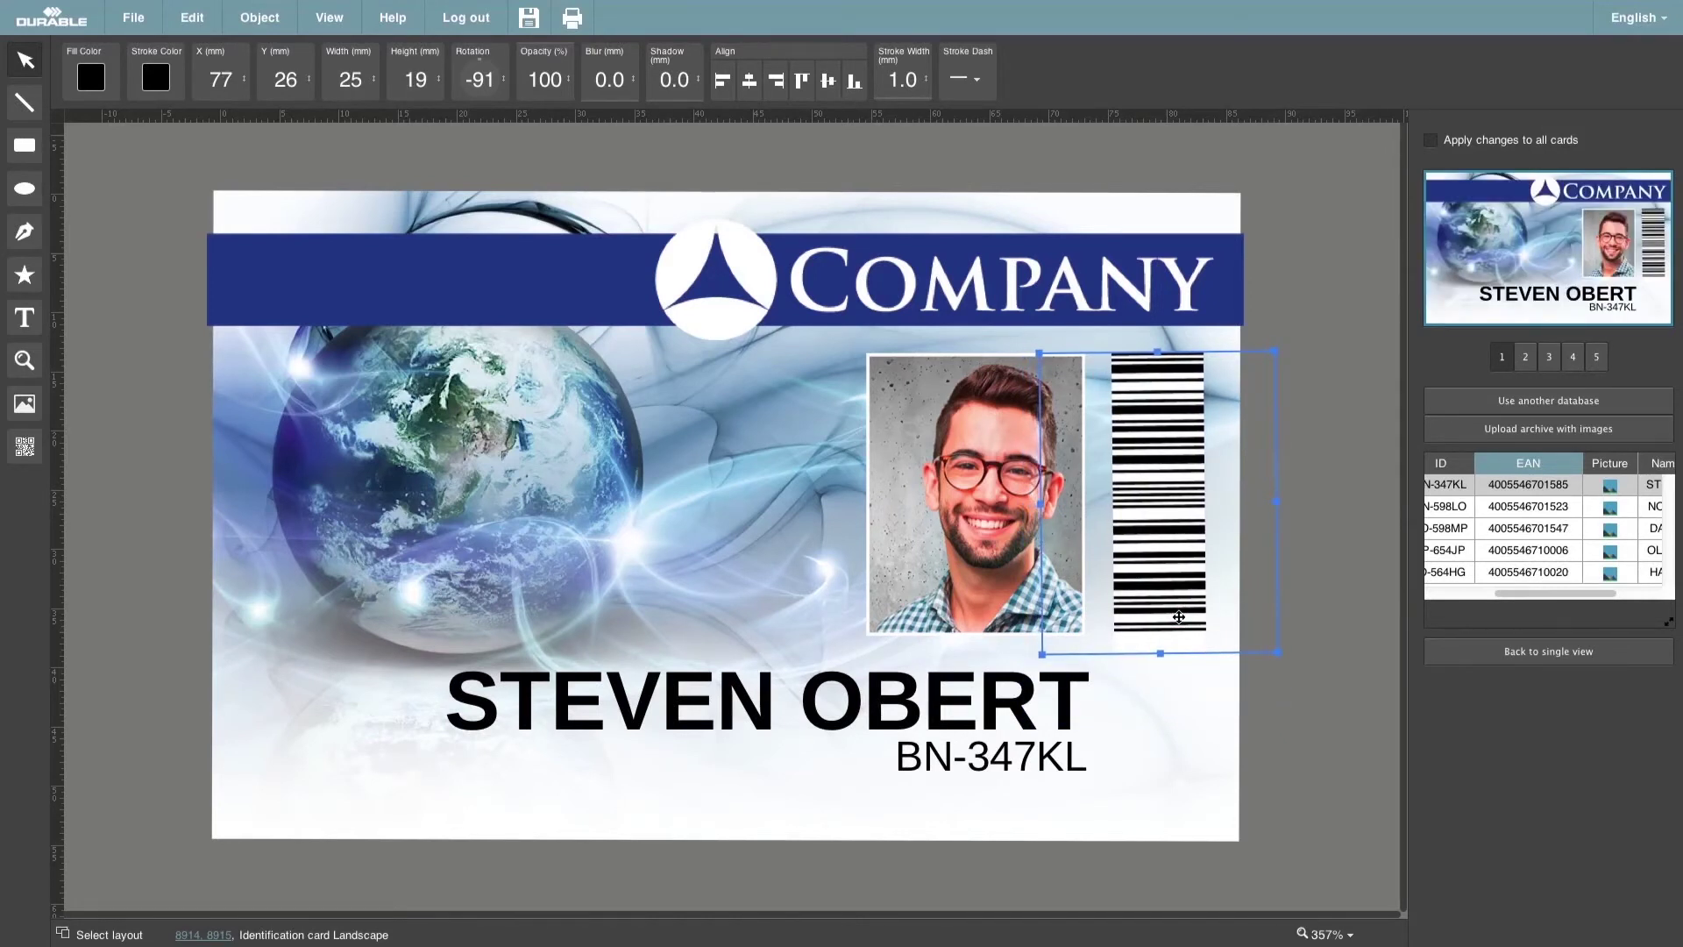
pyautogui.click(1321, 628)
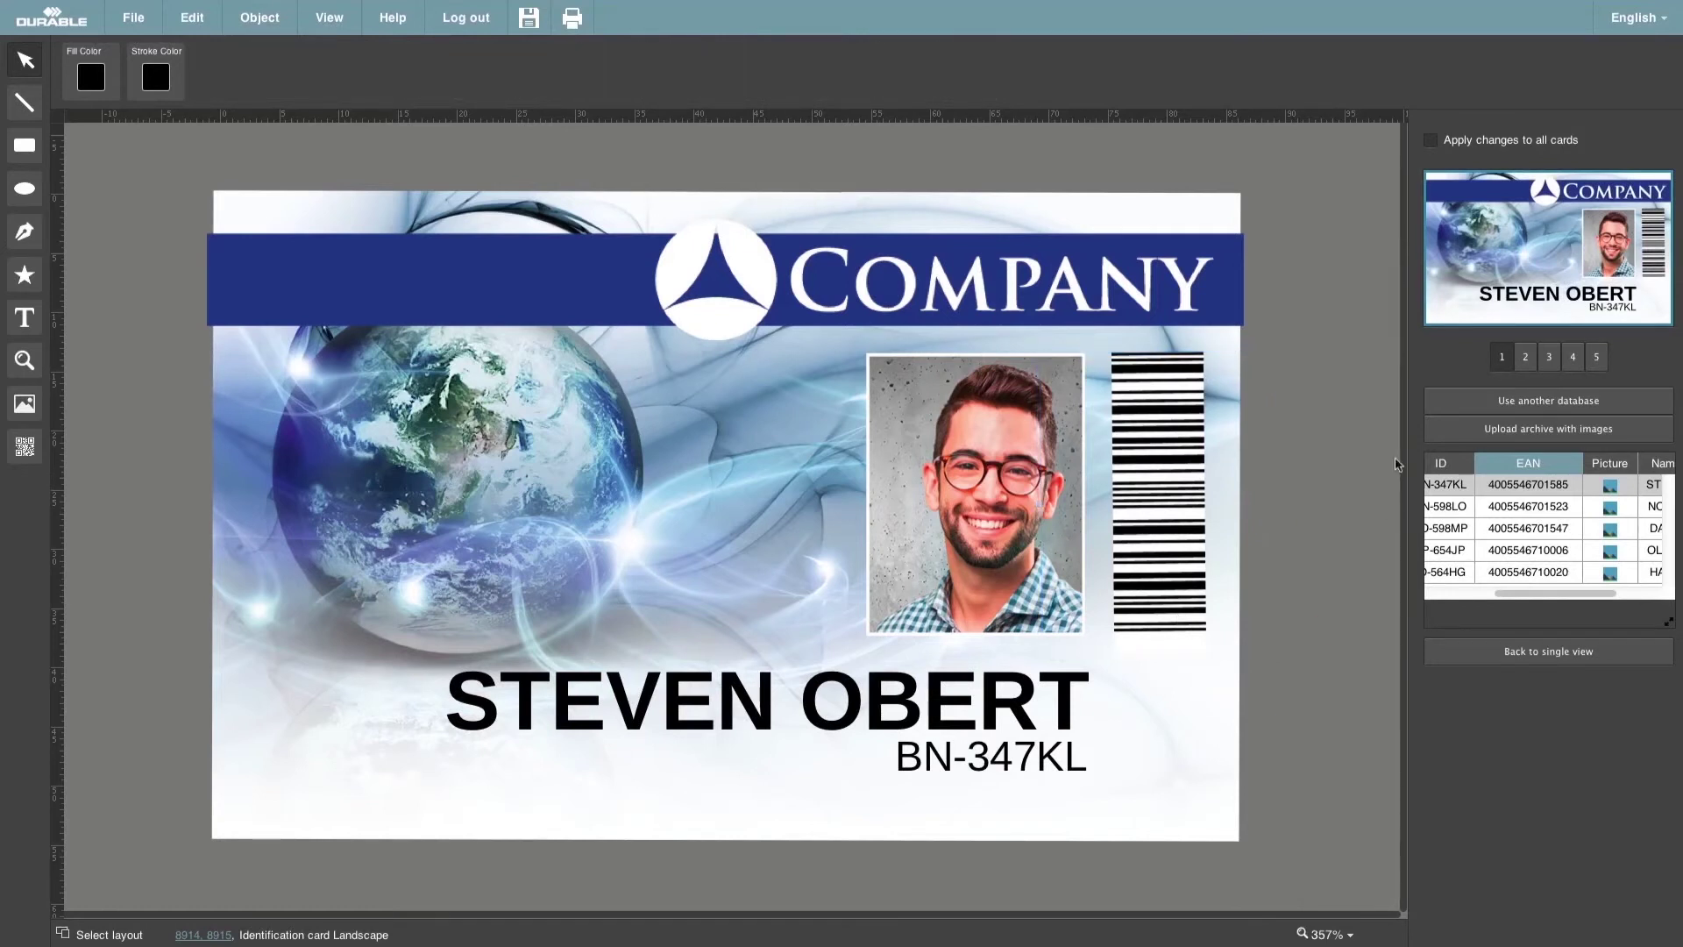
# Check the cropped vertical barcode layout on cards 2 to 5, and return to card 1.
pyautogui.click(1526, 356)
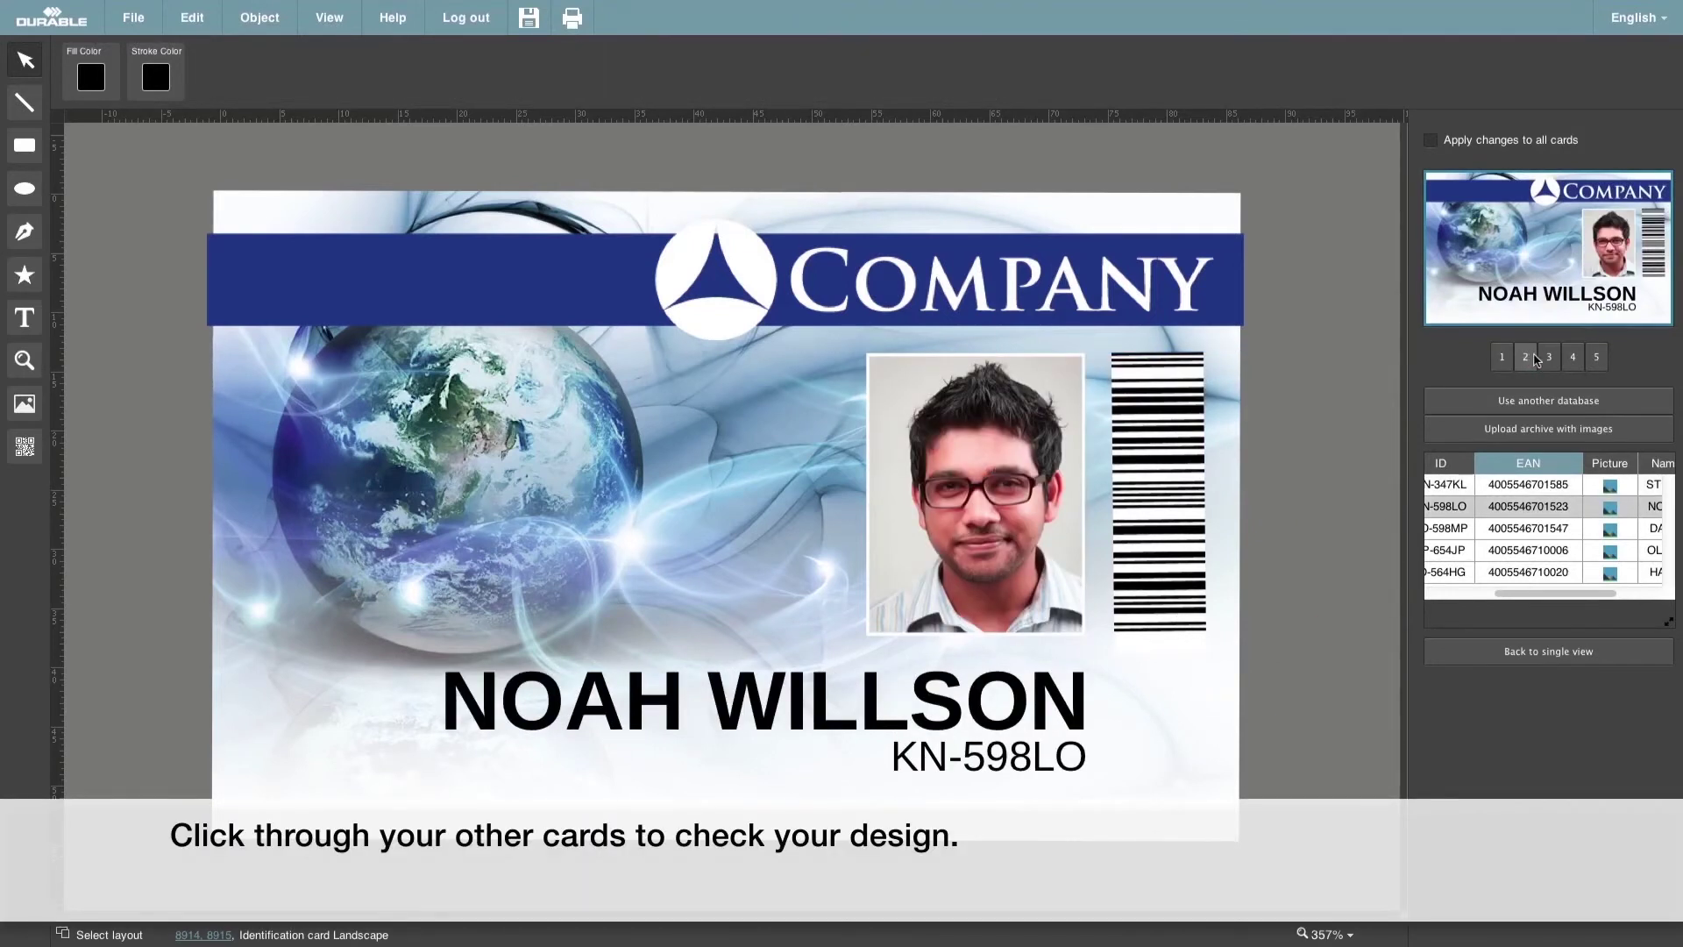
pyautogui.click(1550, 358)
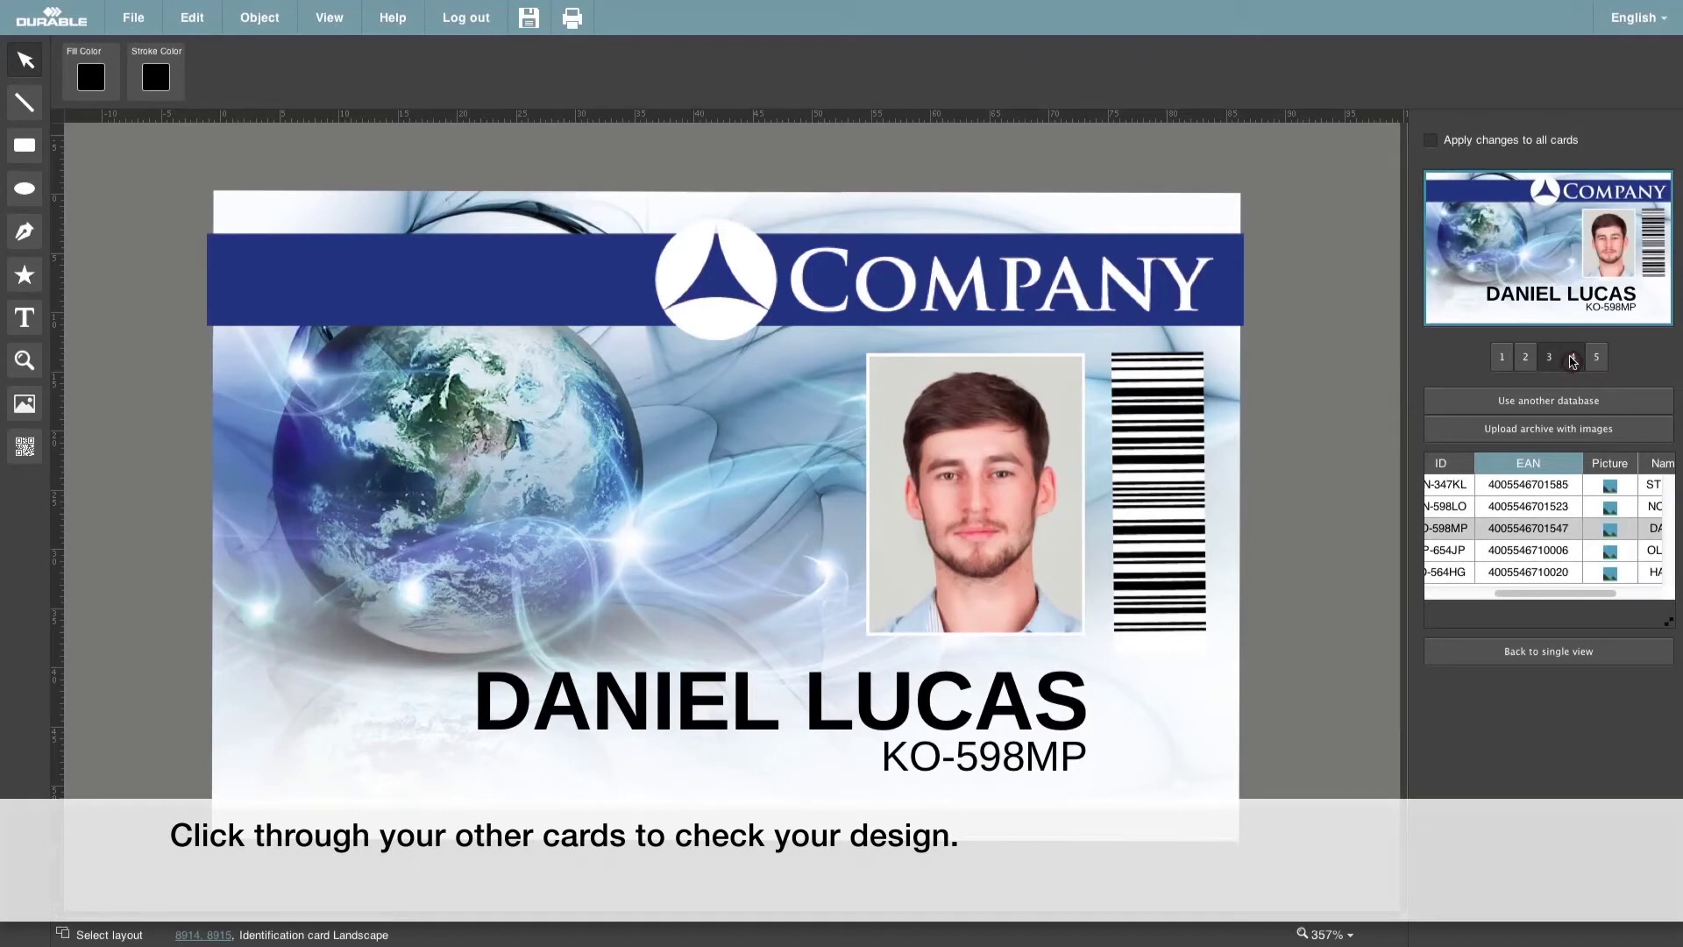
pyautogui.click(1573, 359)
pyautogui.click(1597, 360)
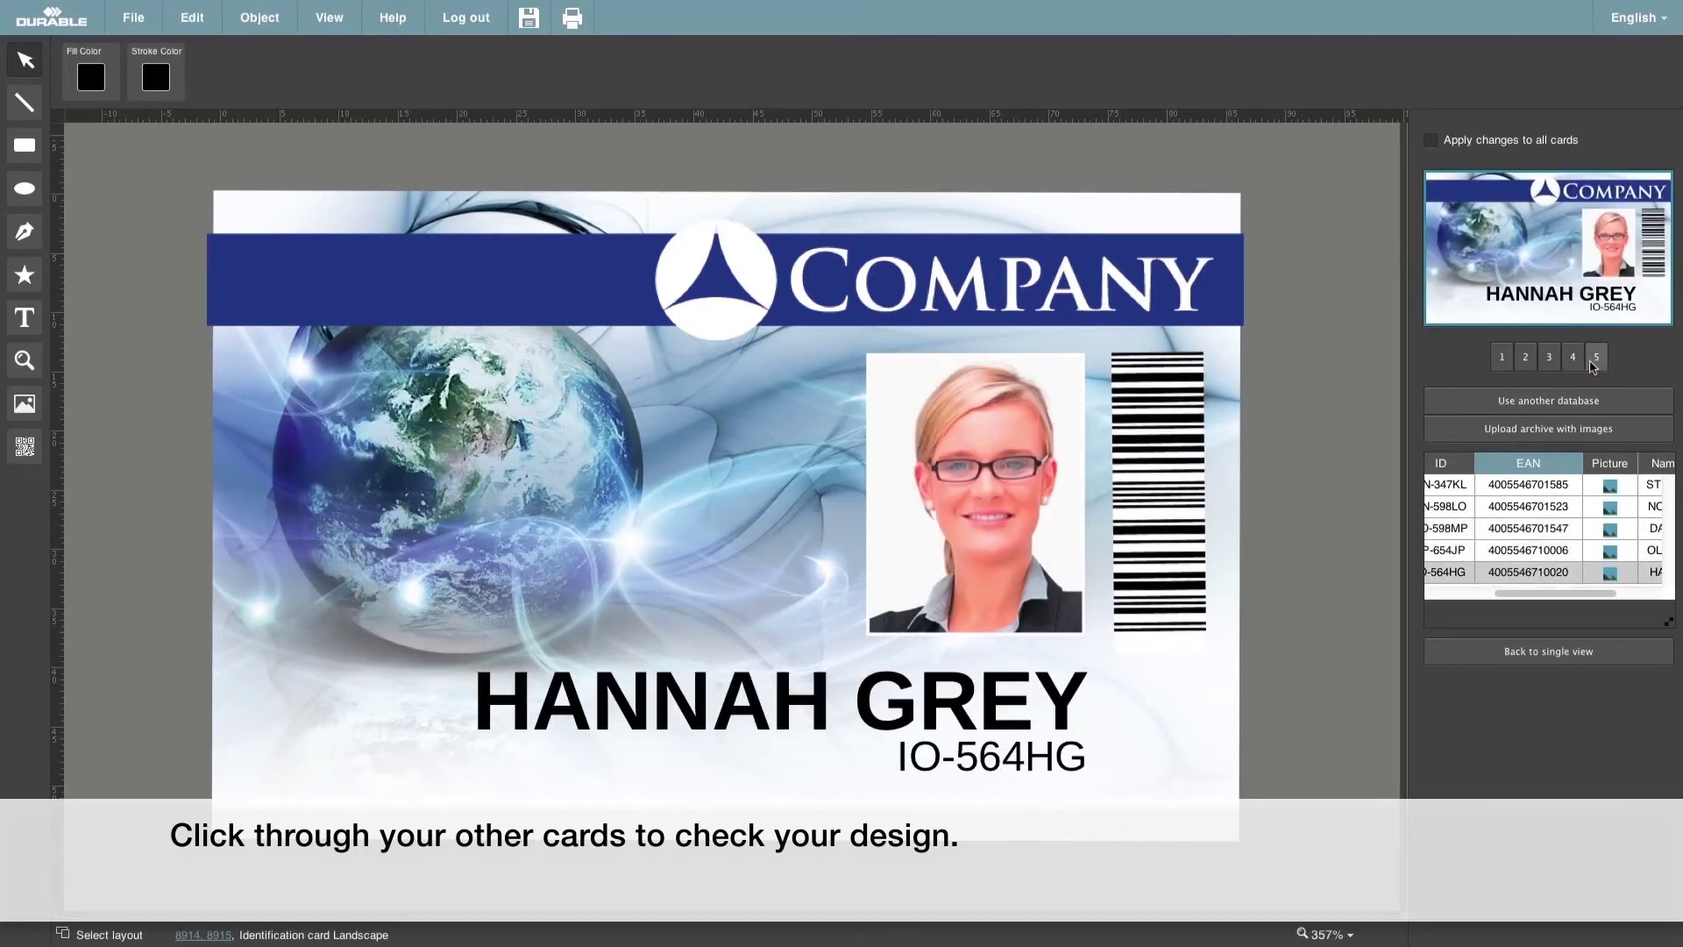
pyautogui.click(1502, 364)
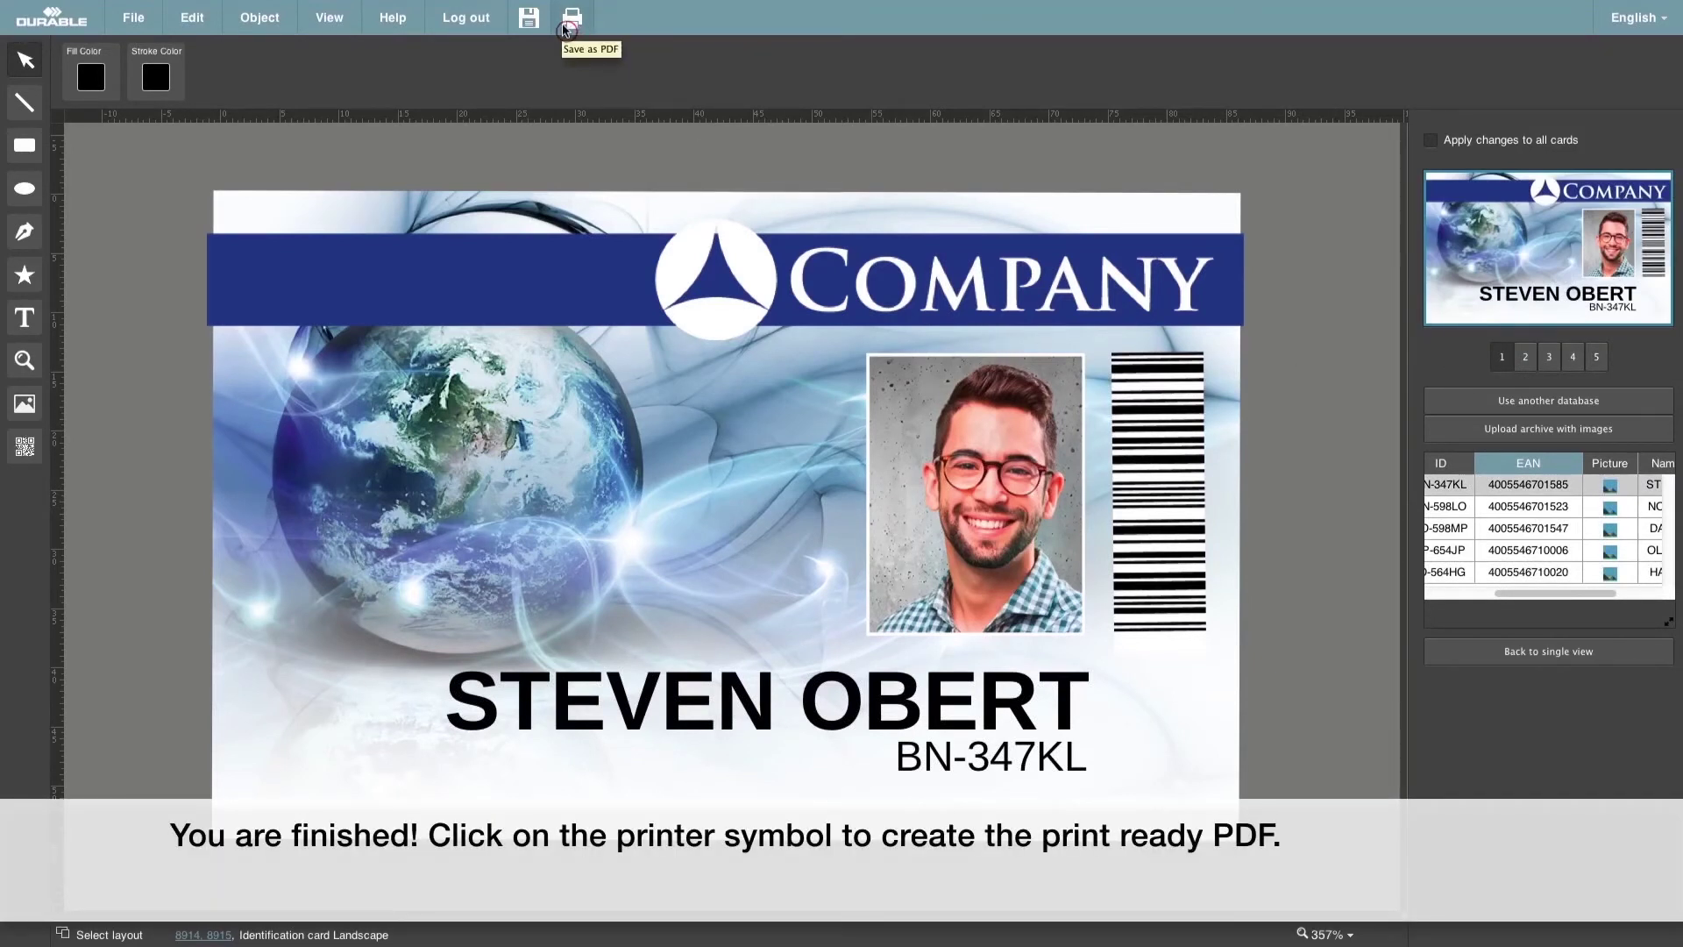
# Save the cards as a print-ready PDF, look through its pages in the browser and print it.
pyautogui.click(568, 28)
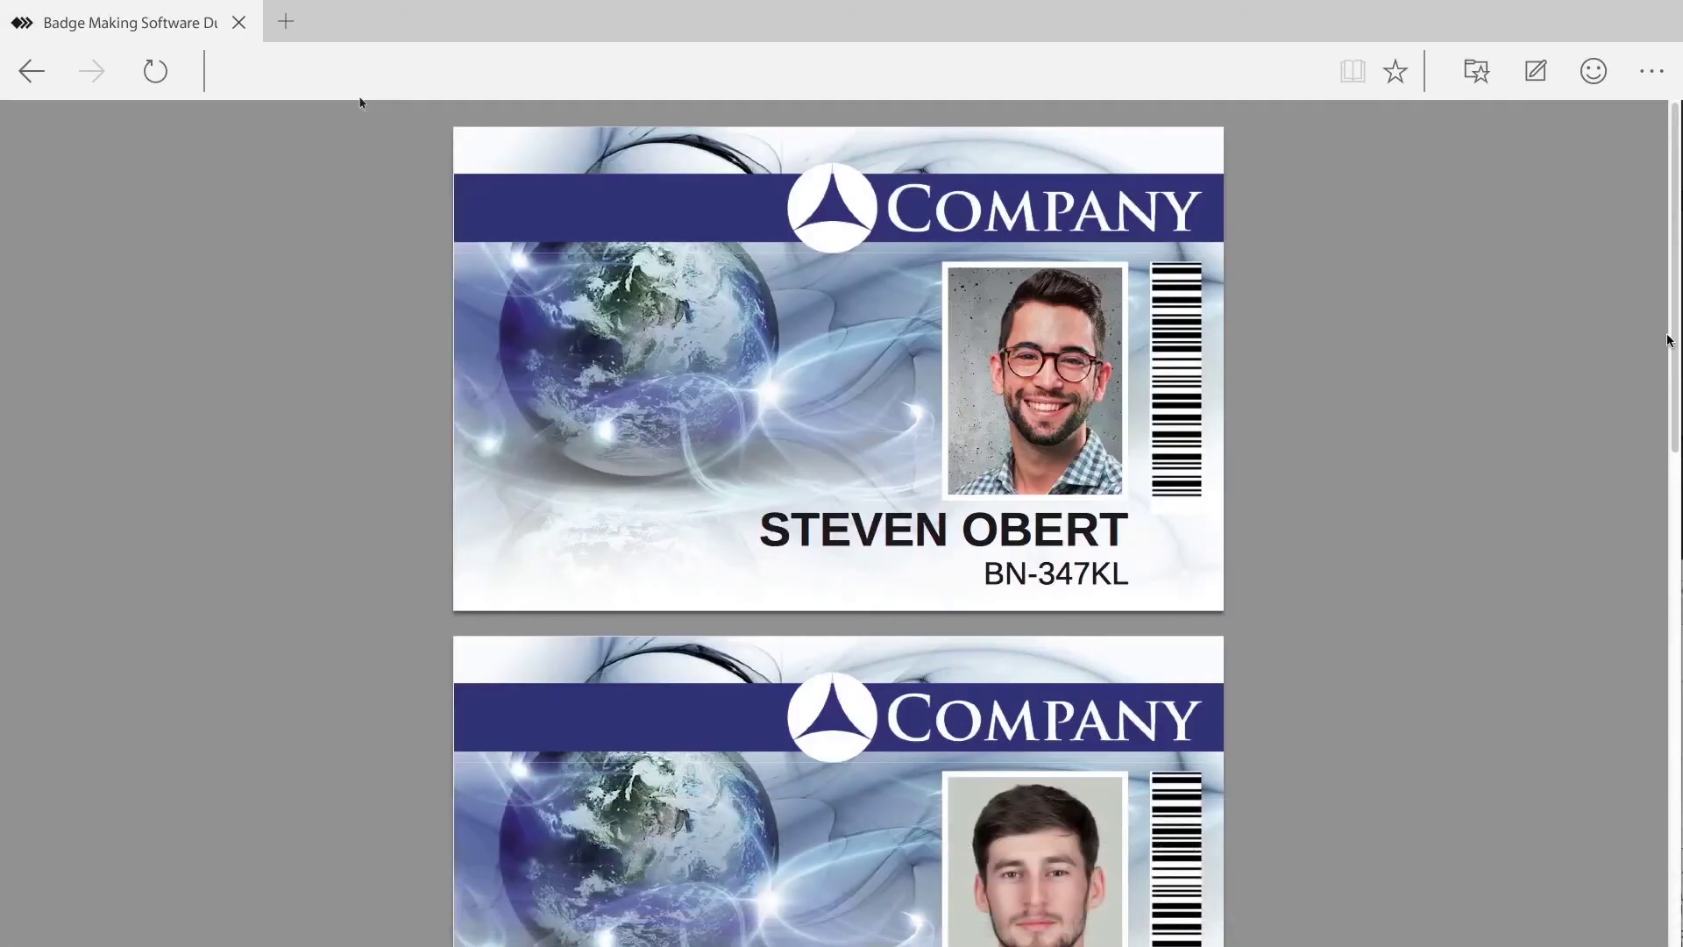
pyautogui.moveTo(1668, 340); pyautogui.dragTo(1630, 280)
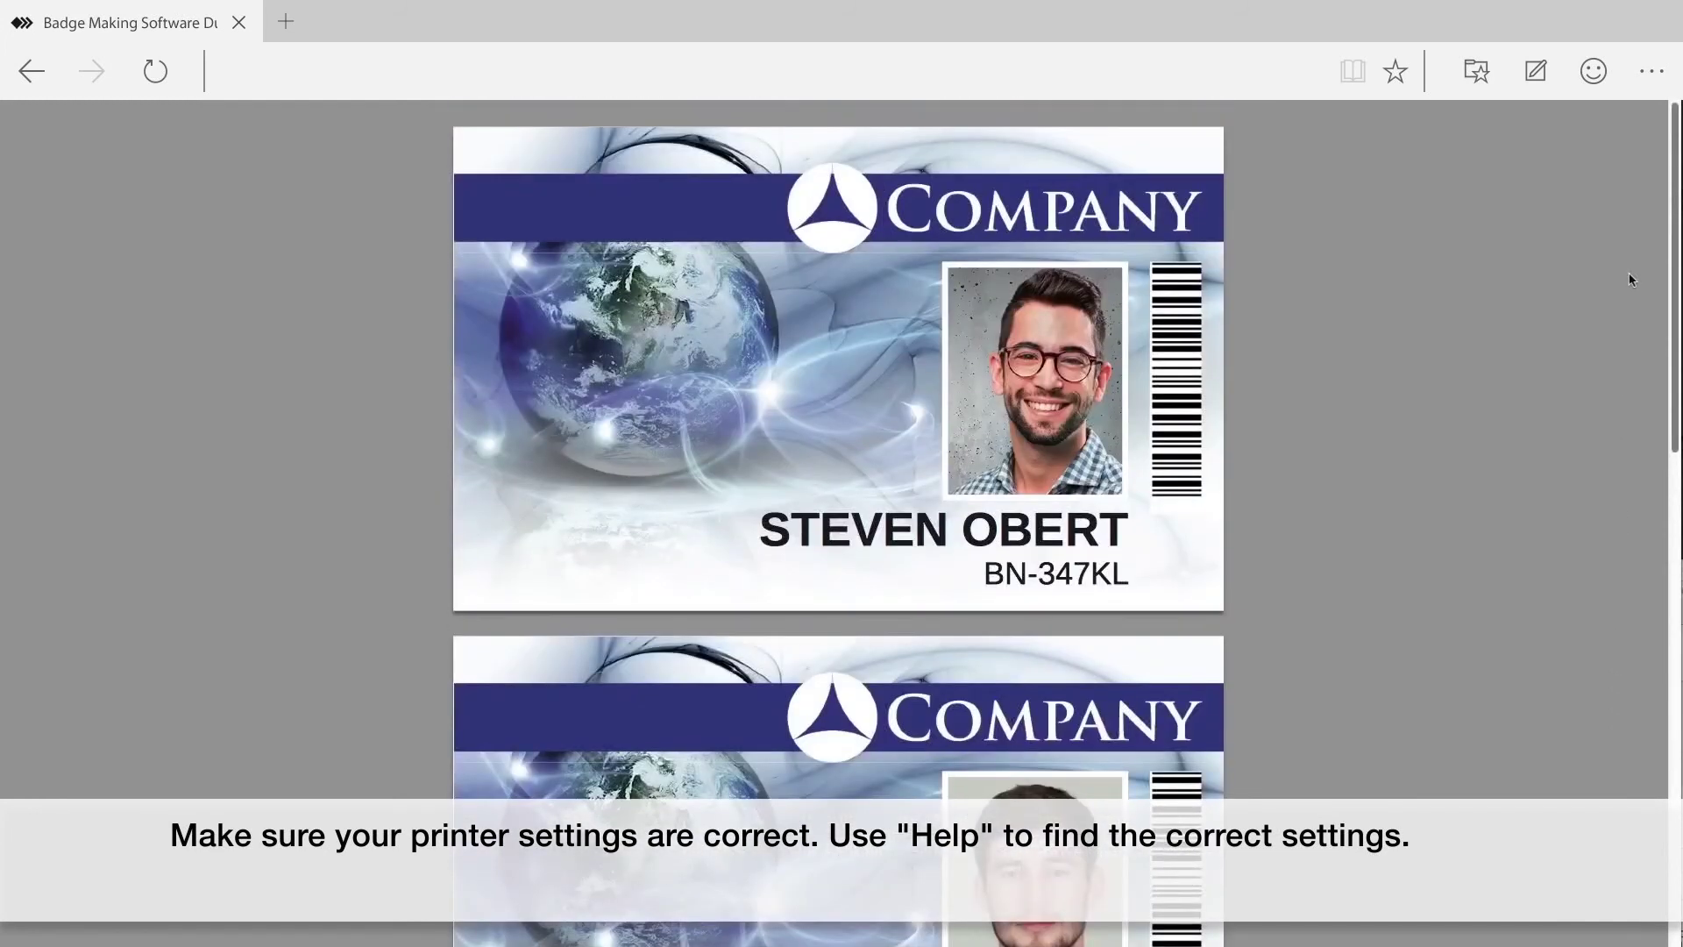
pyautogui.click(1650, 73)
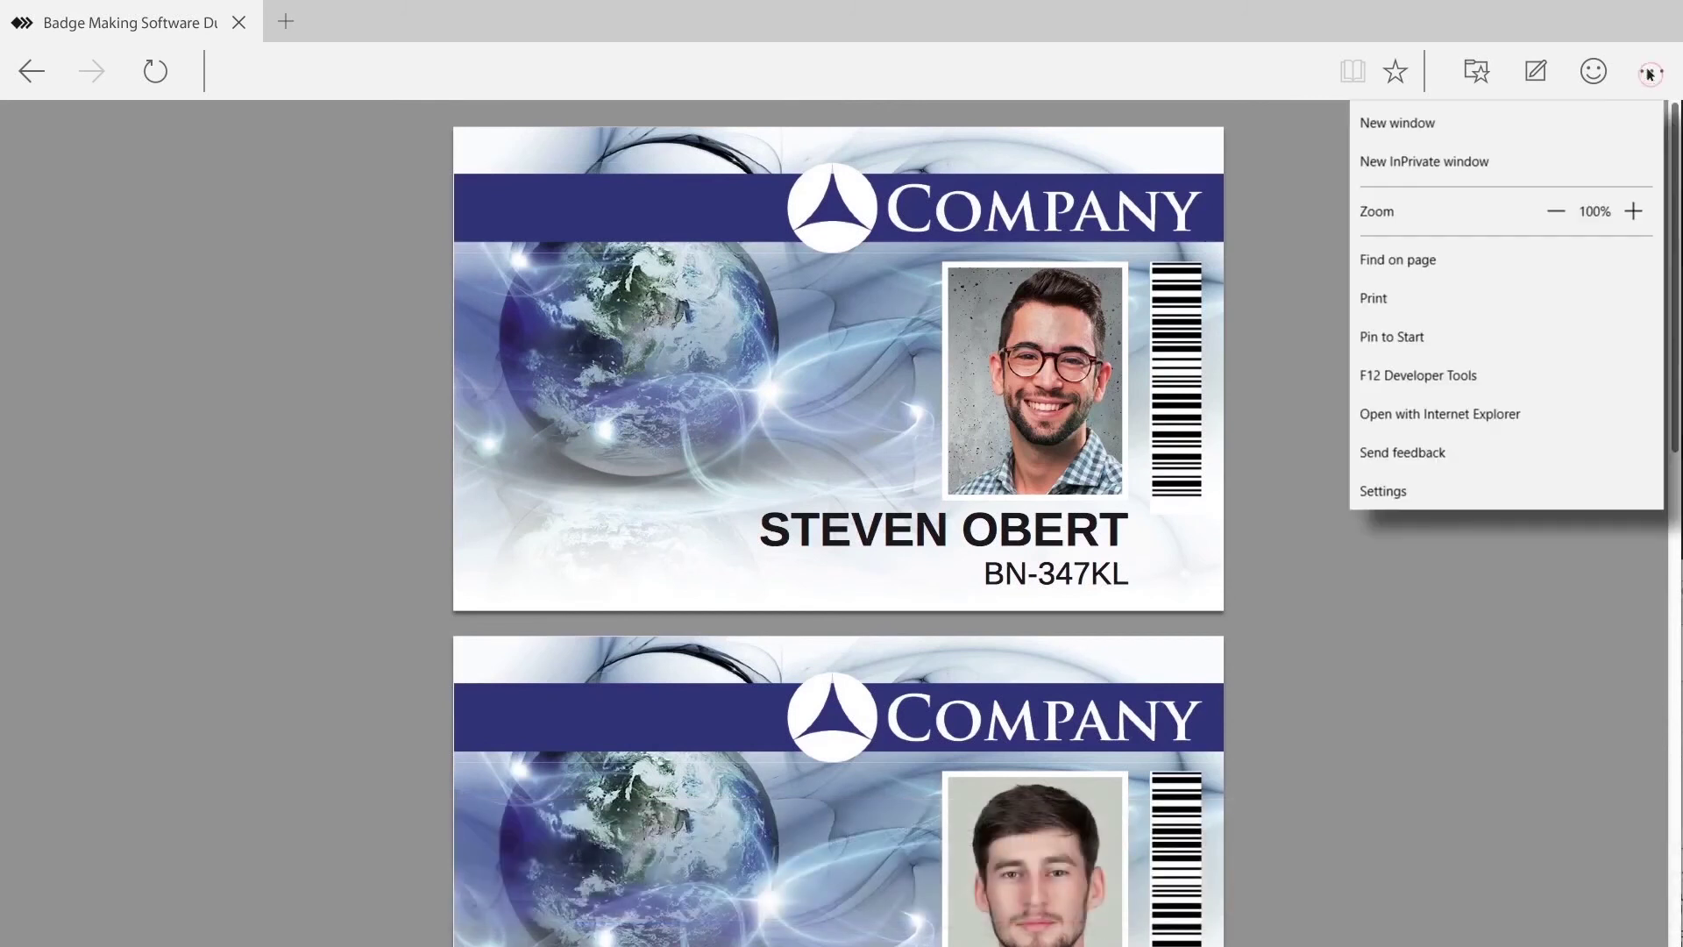
pyautogui.click(1400, 299)
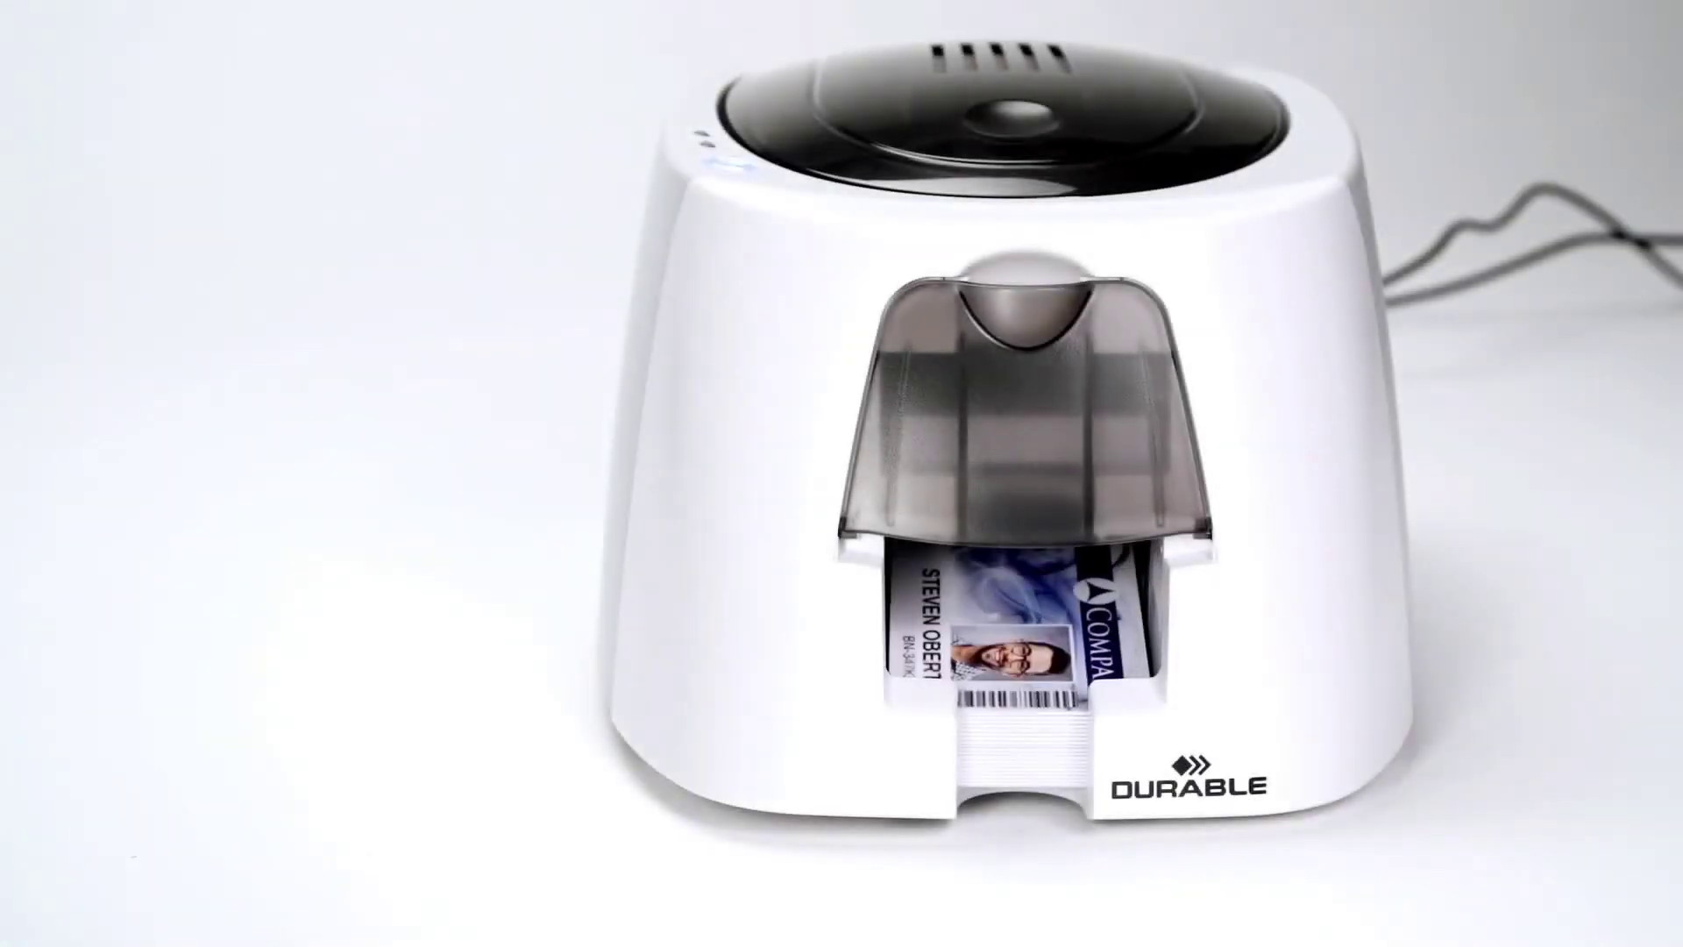